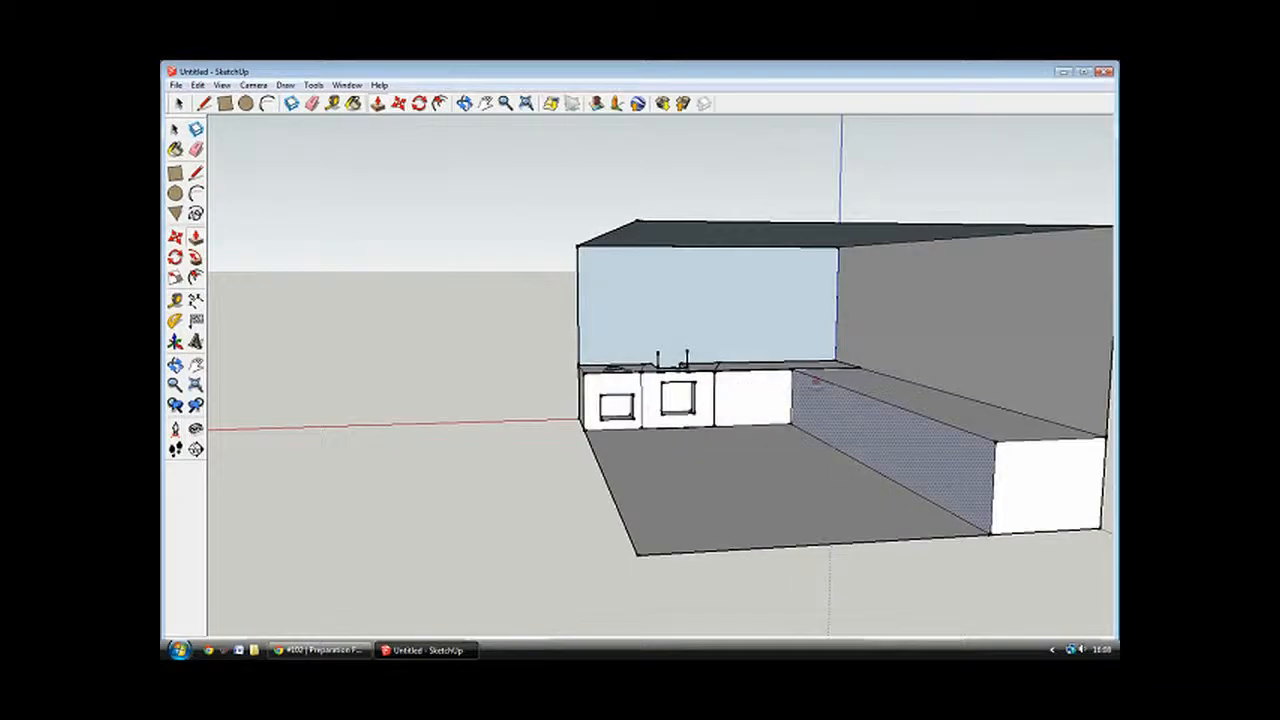
right_click(825, 373)
right_click(826, 372)
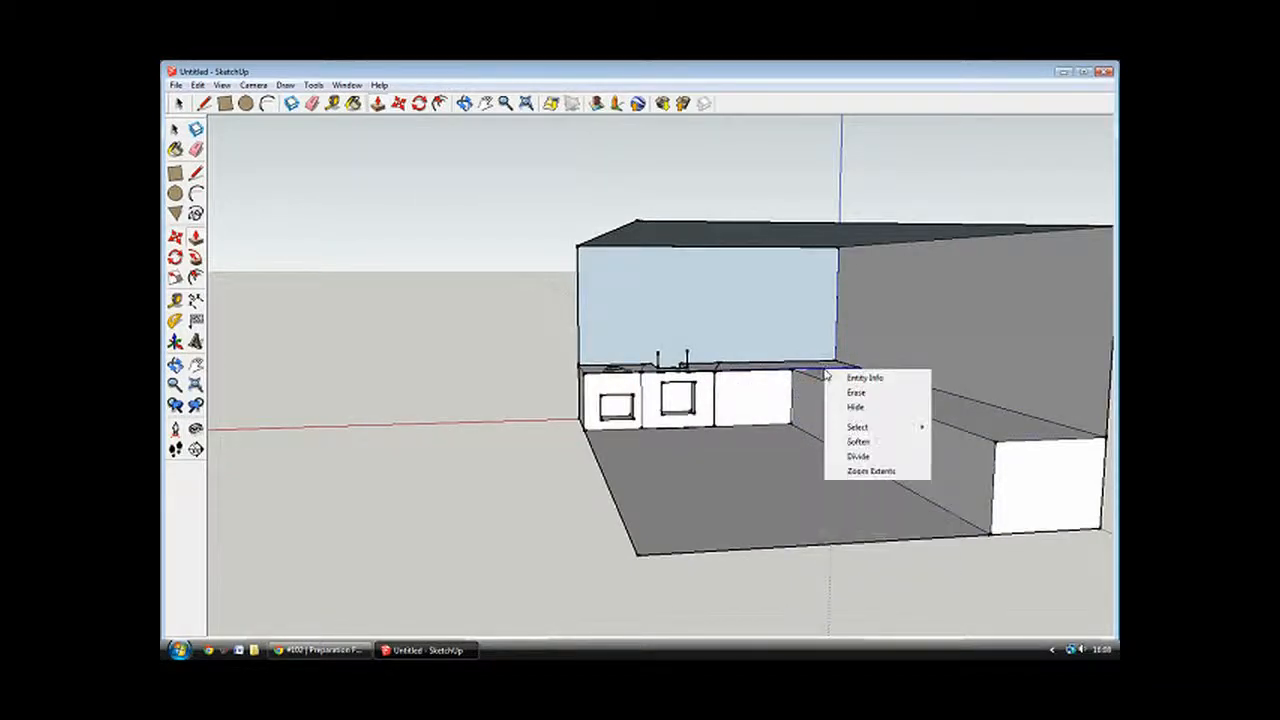
click(467, 453)
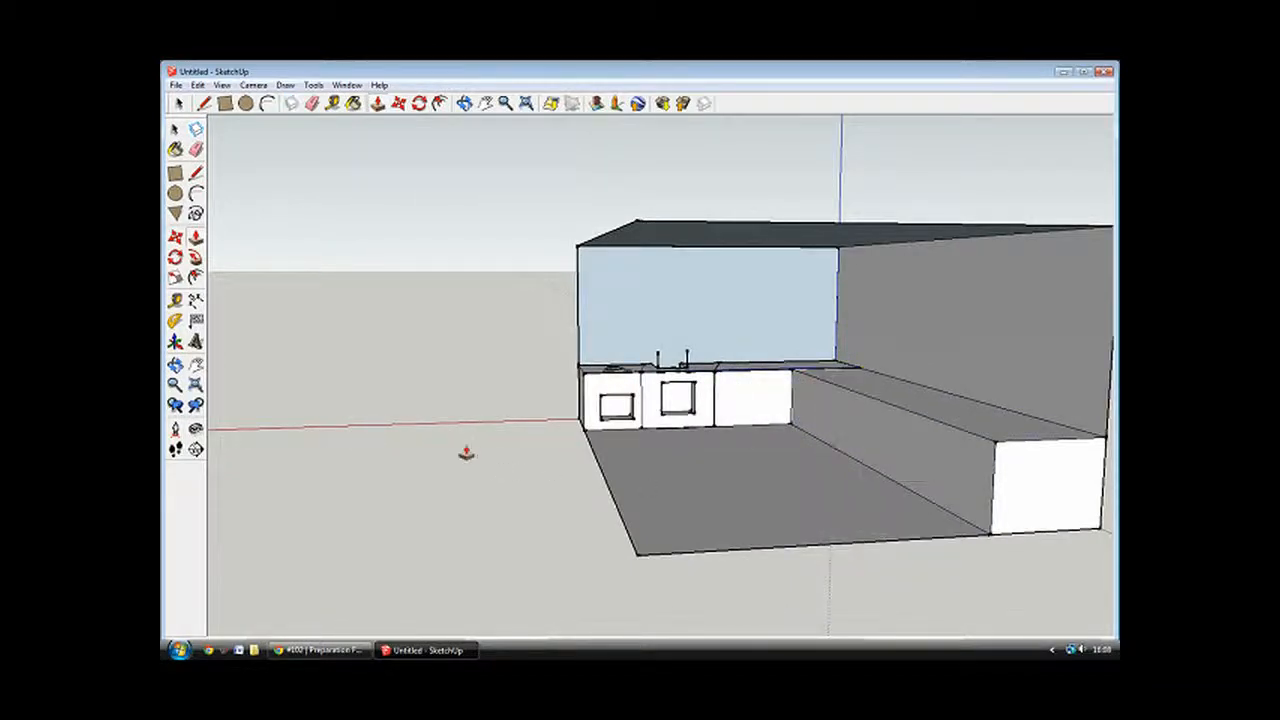
Draw a wide rectangle on the back wall above the sink counter.
click(195, 172)
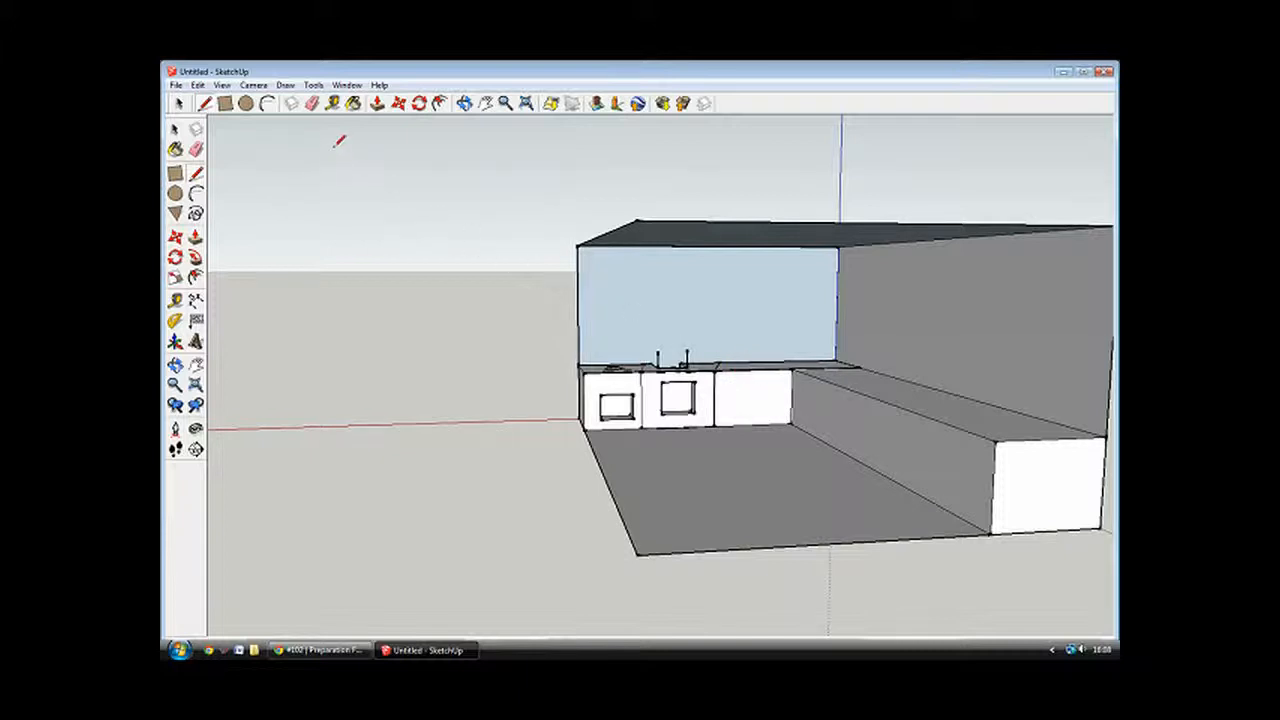
key(r)
click(597, 266)
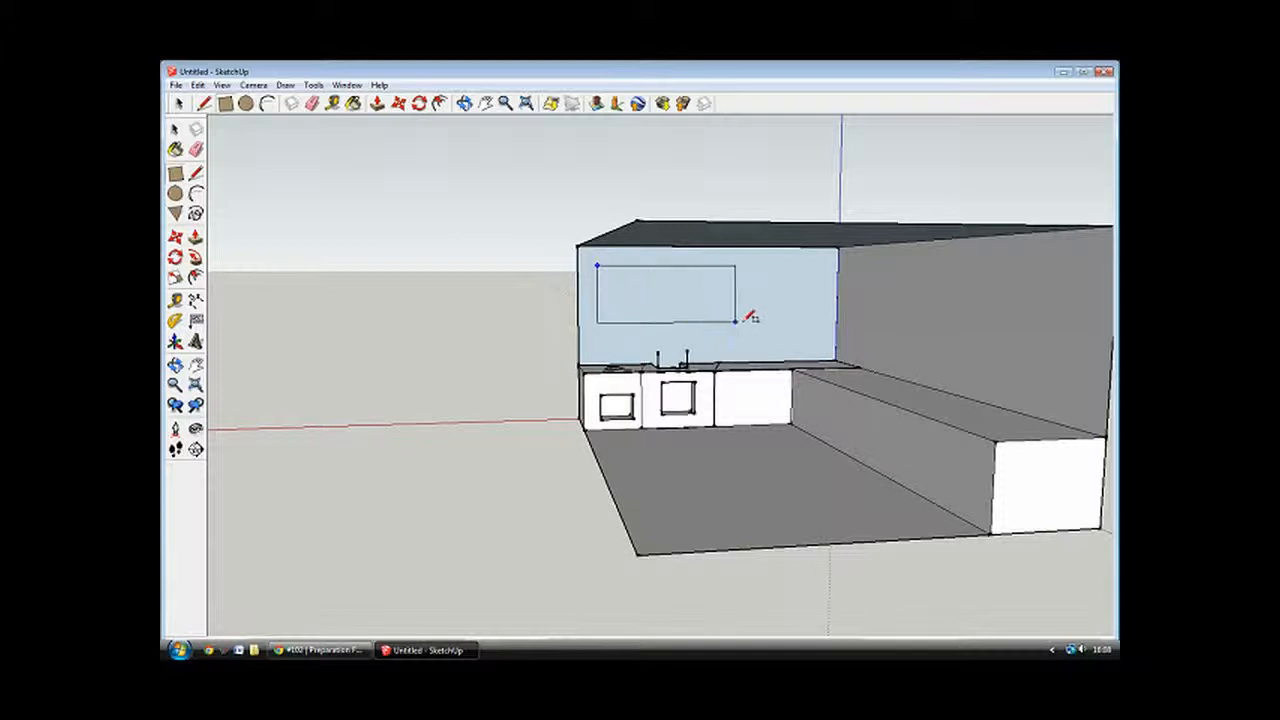
click(806, 327)
key(space)
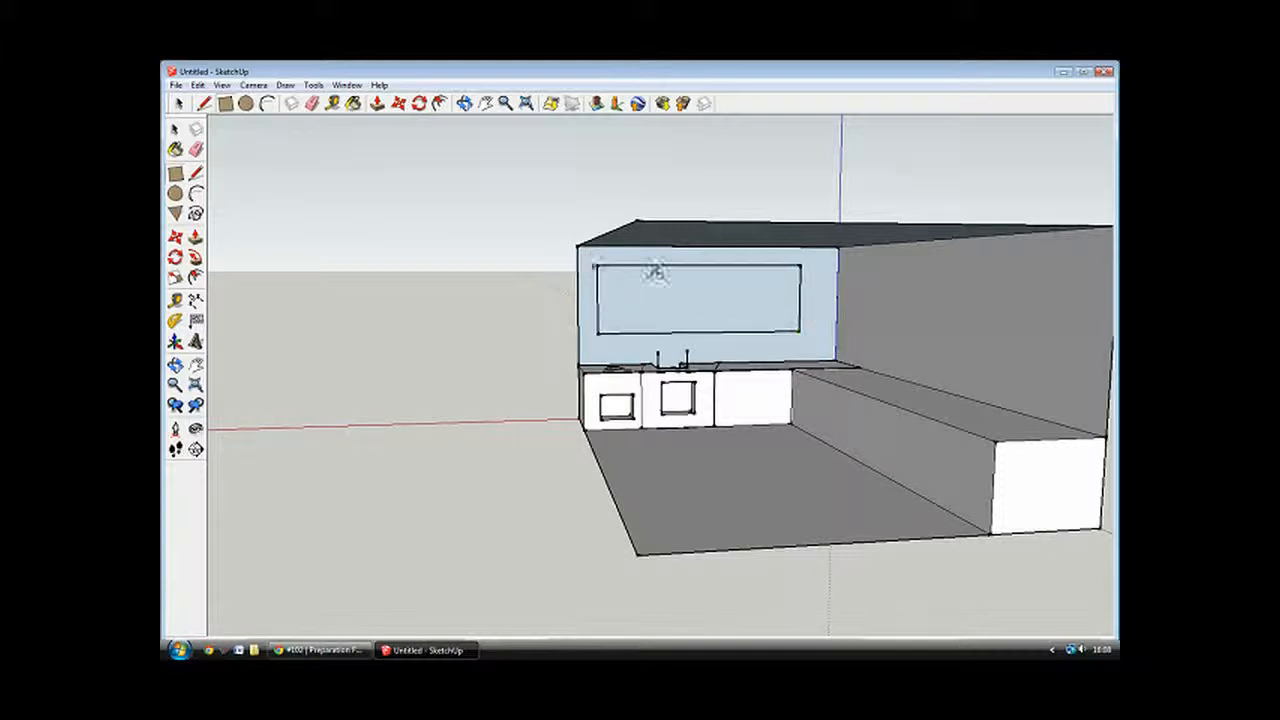
Draw a small rectangle in the upper-left corner of the wall rectangle and another outside the room.
right_click(682, 290)
right_click(655, 302)
click(631, 298)
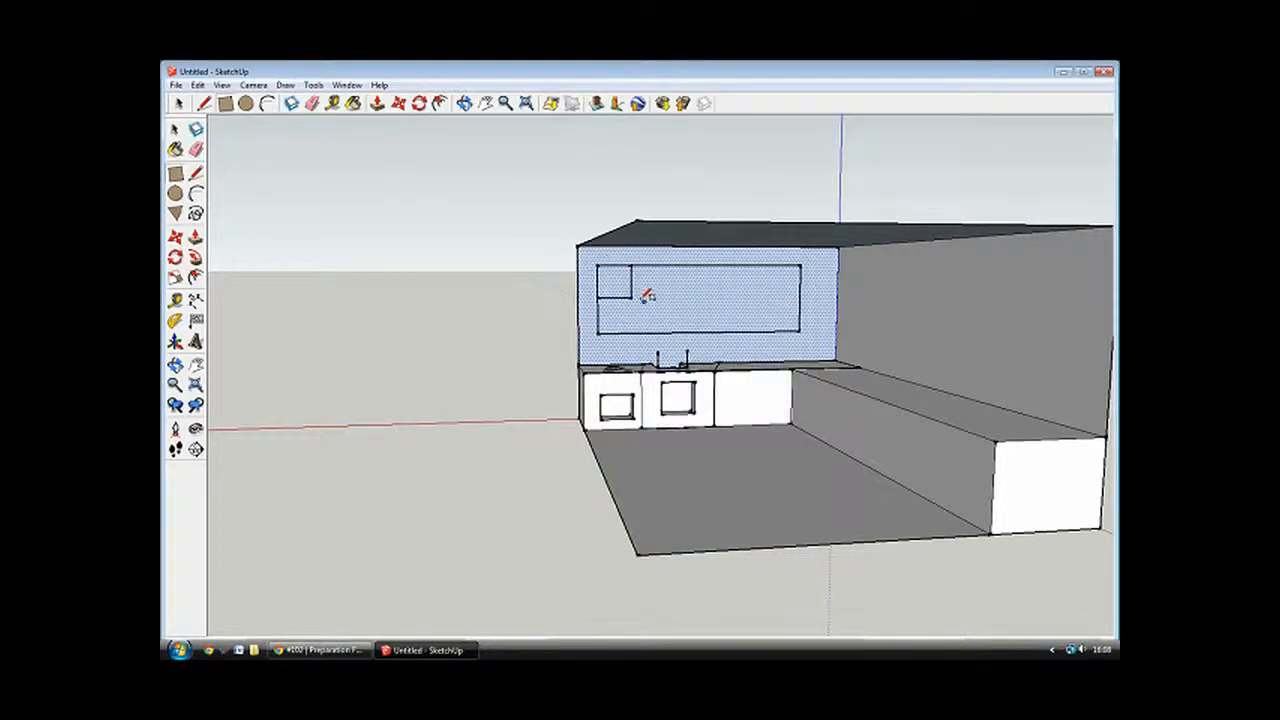
right_click(611, 287)
click(474, 267)
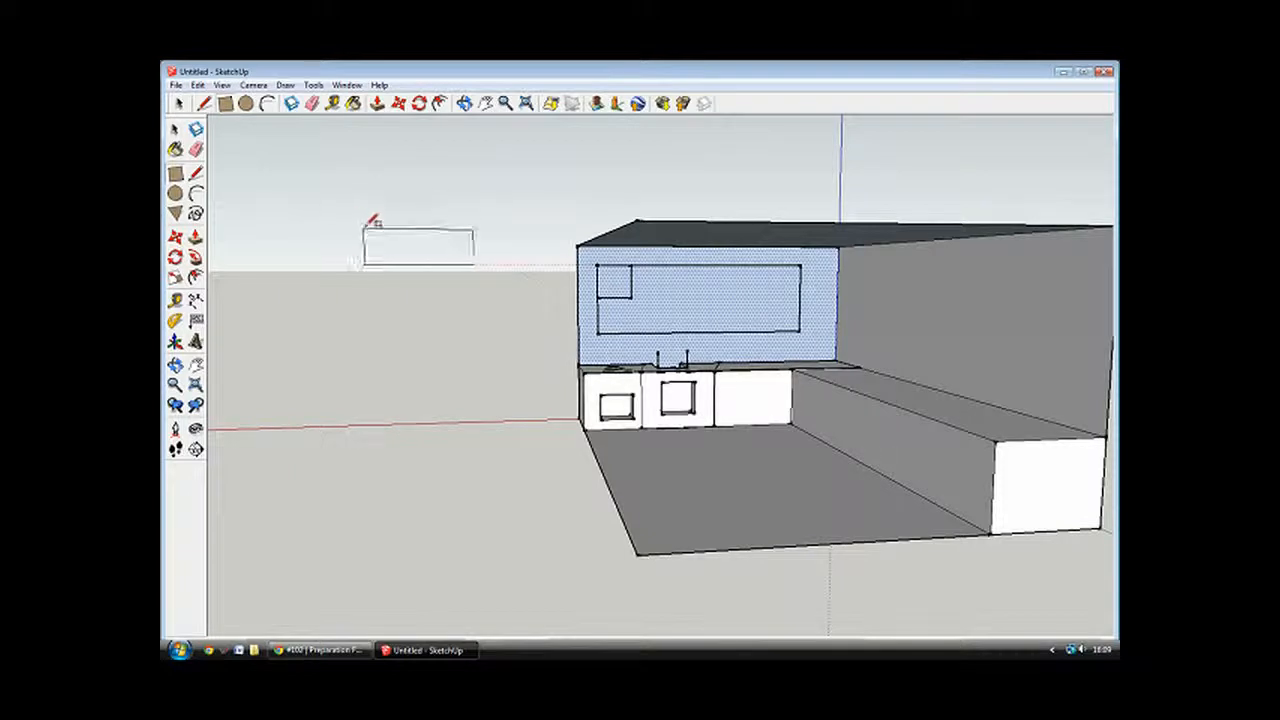
click(366, 228)
Erase all four edges of the stray rectangle outside the room.
right_click(443, 256)
click(490, 268)
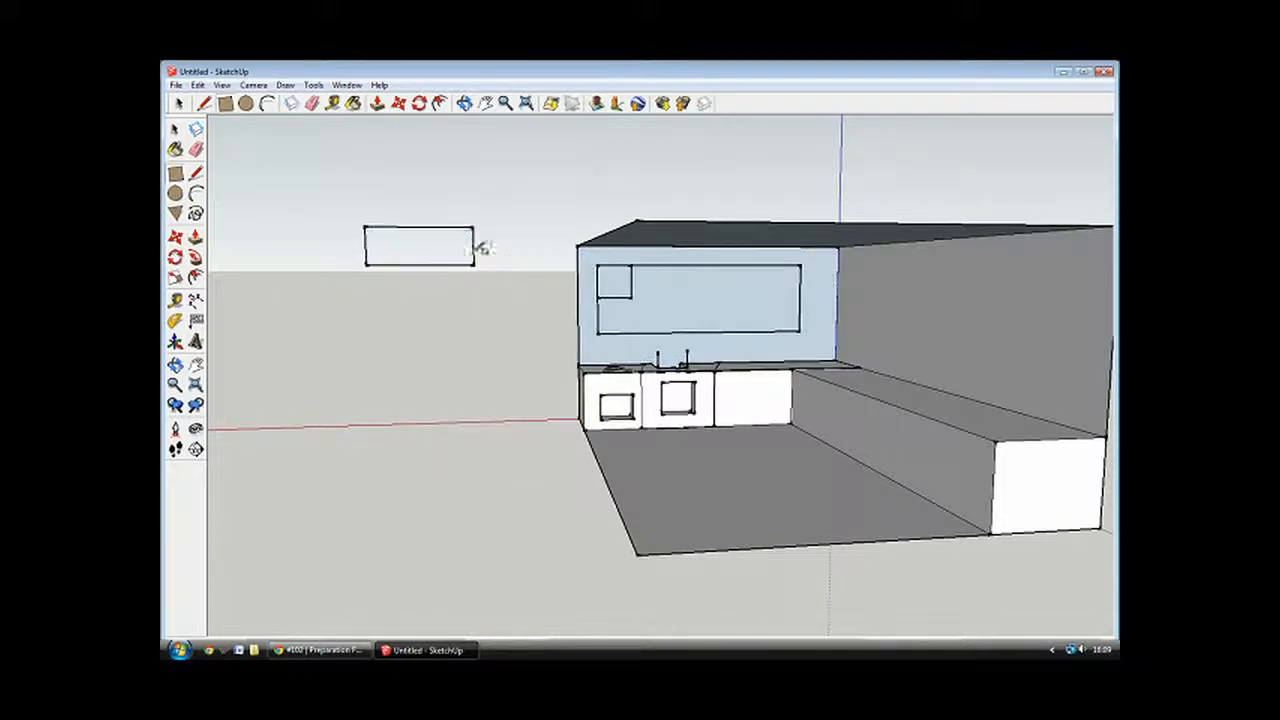
right_click(422, 226)
click(450, 251)
right_click(424, 262)
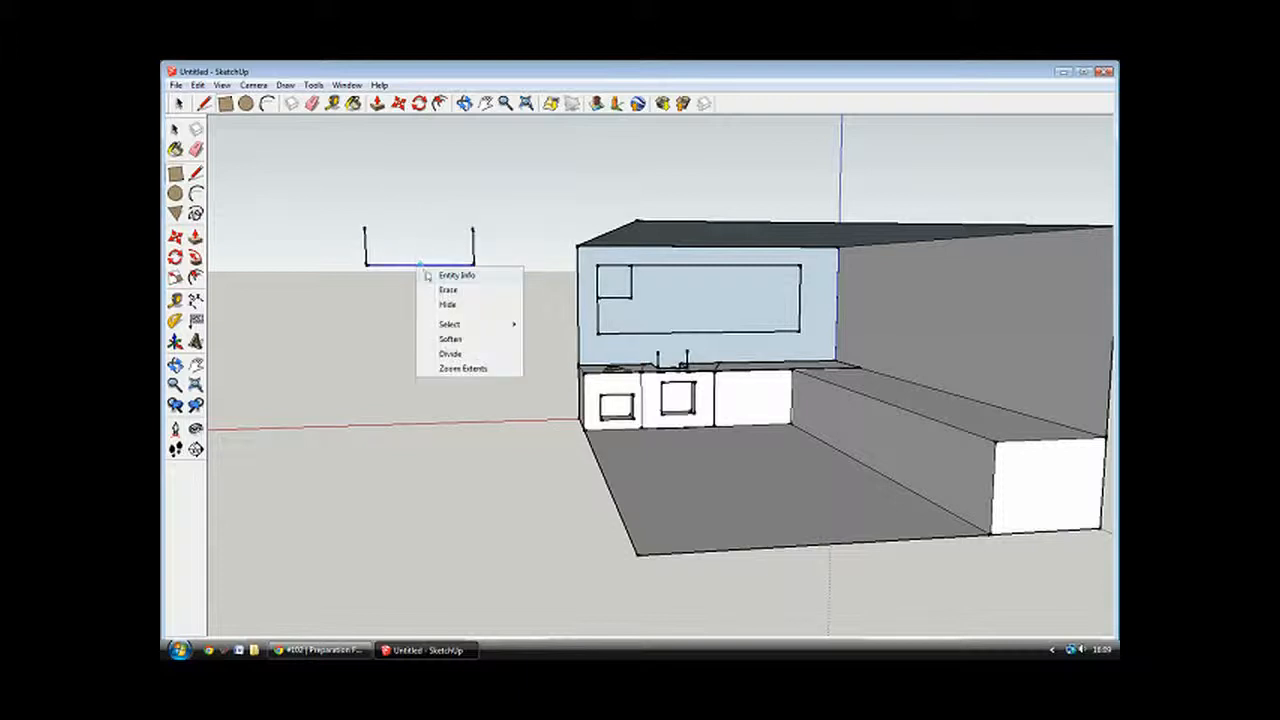
click(447, 289)
right_click(475, 240)
click(500, 268)
right_click(366, 252)
click(405, 271)
Erase the inner side and bottom edges of the small rectangle inside the wall rectangle.
right_click(632, 283)
click(663, 306)
right_click(620, 293)
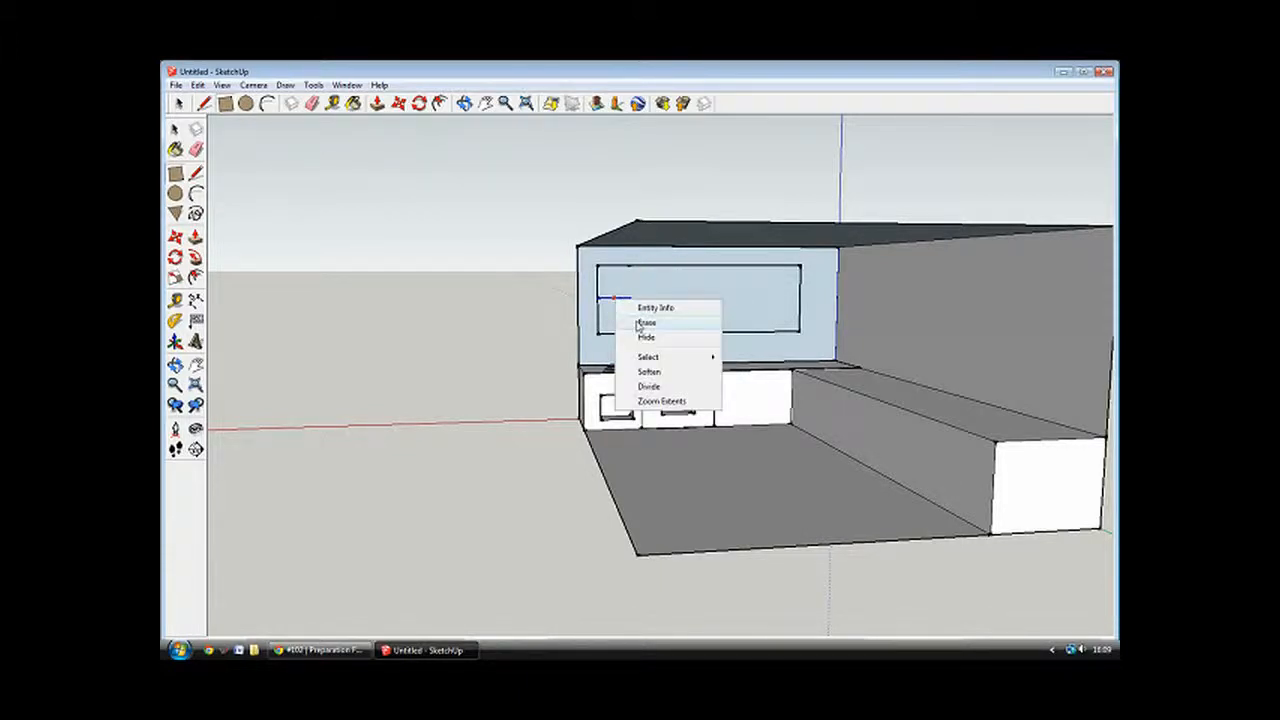
click(640, 321)
Draw a rectangle inside the wall rectangle from its upper-left corner to its bottom edge, dividing it into two panes.
click(598, 266)
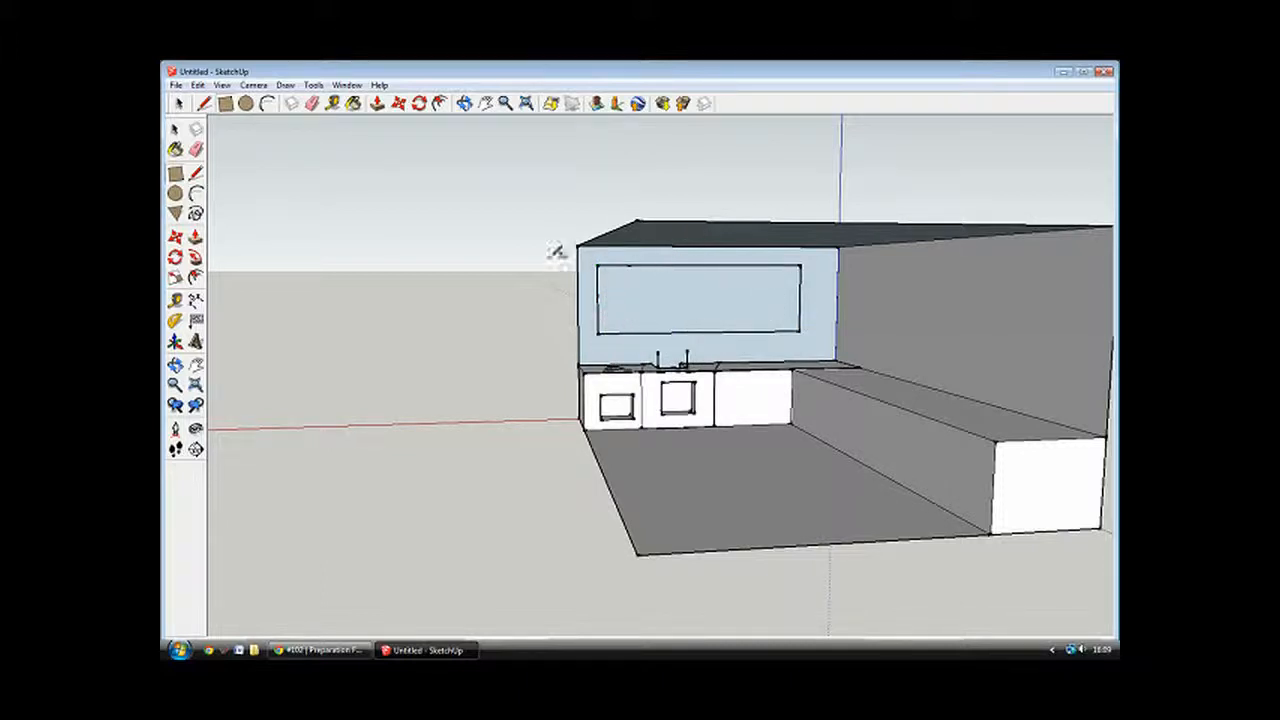
click(597, 281)
click(718, 332)
right_click(660, 306)
right_click(652, 303)
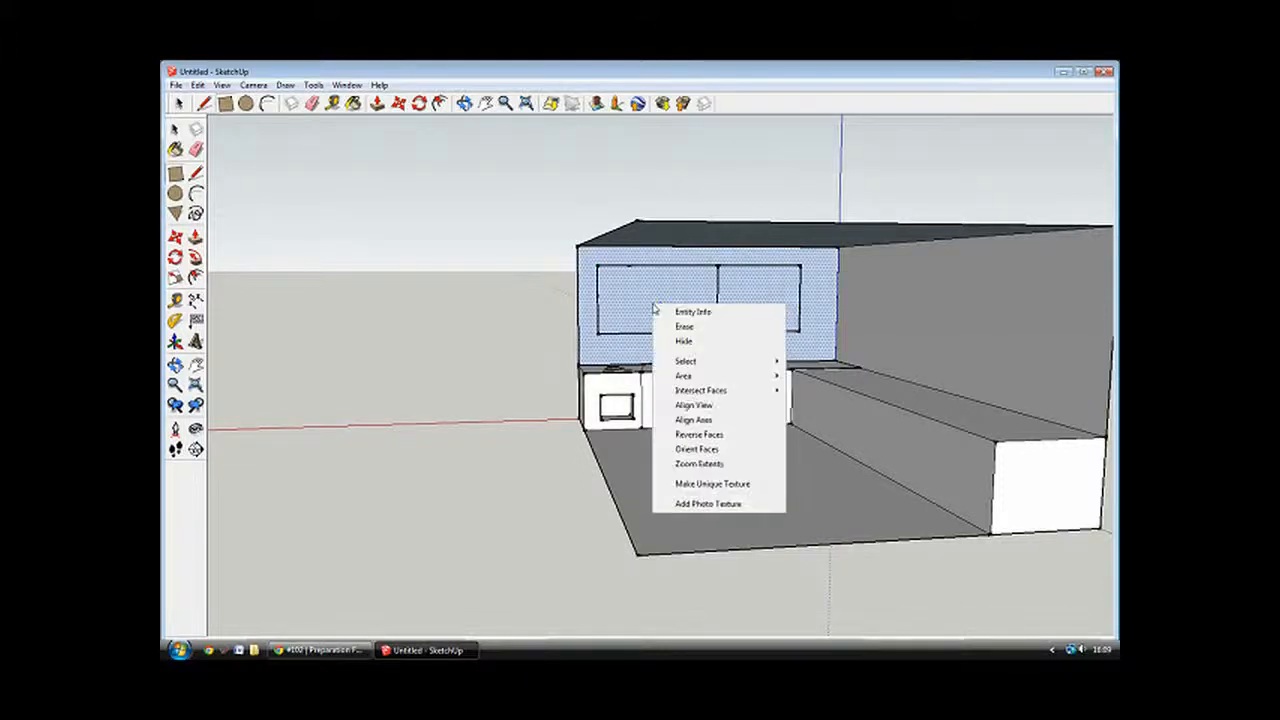
click(456, 307)
Retrace the outline of the wider left pane on the back wall with the Line tool.
click(204, 103)
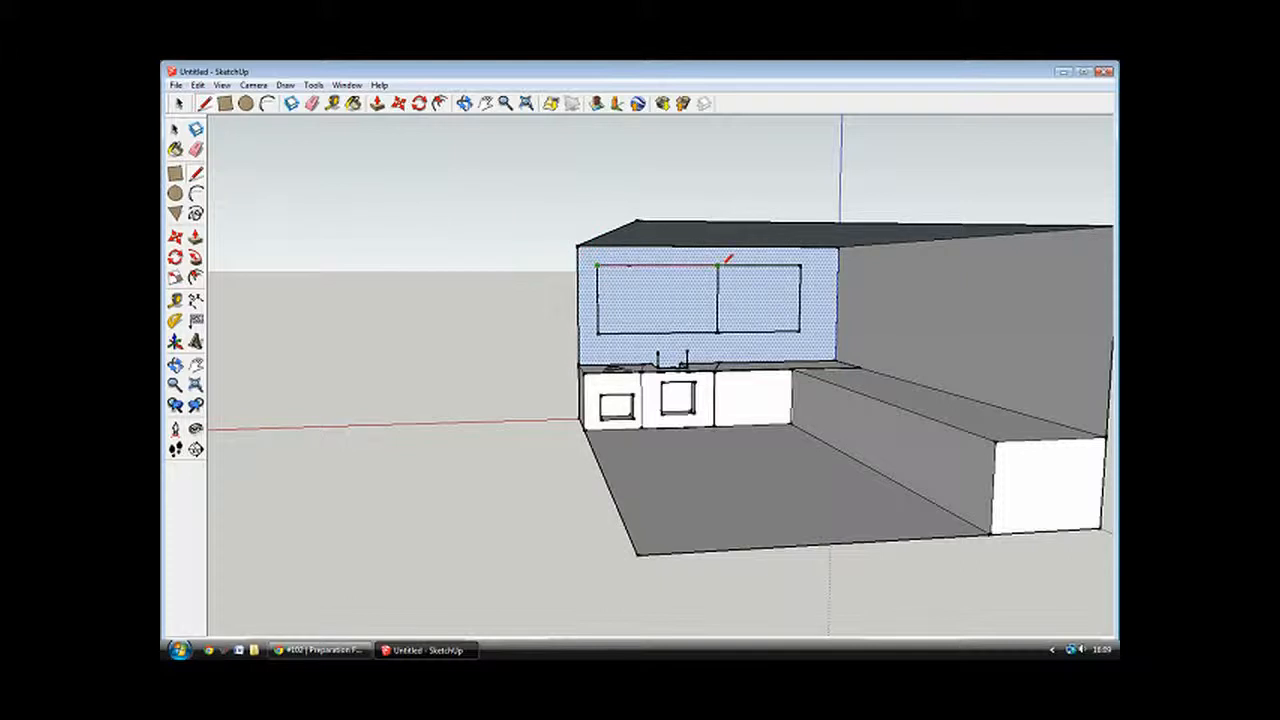
click(717, 331)
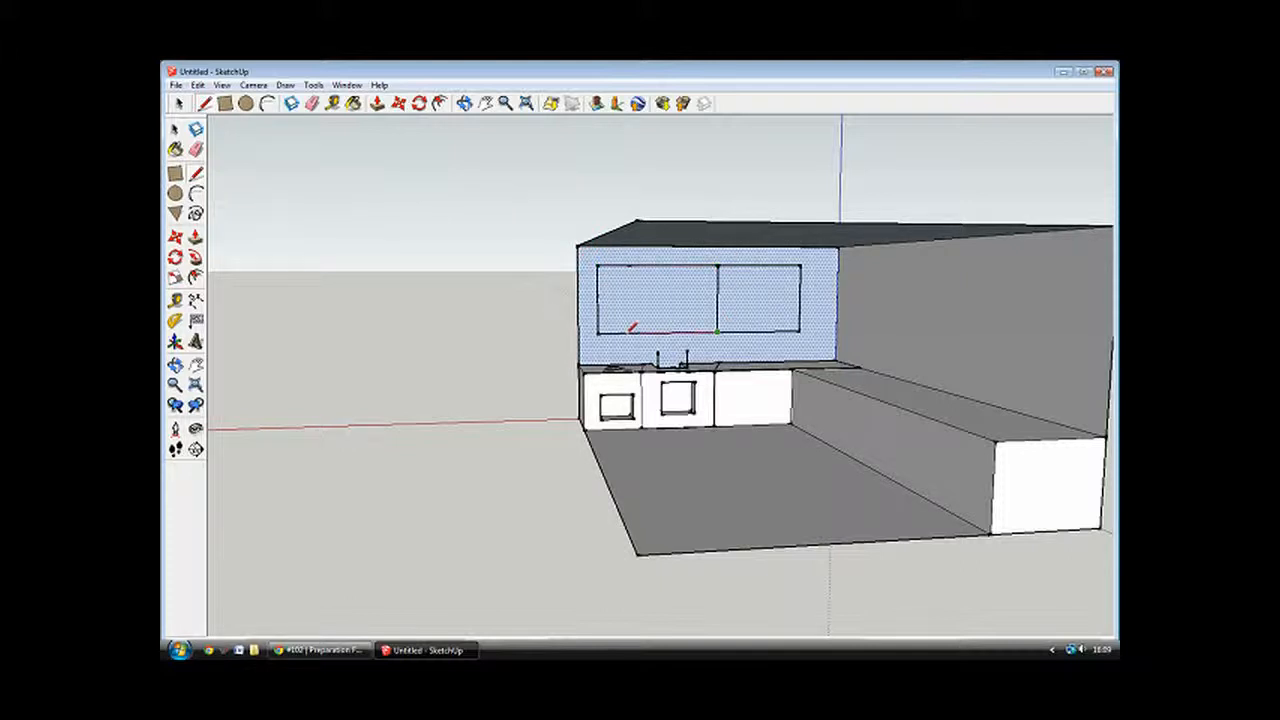
click(597, 331)
right_click(648, 285)
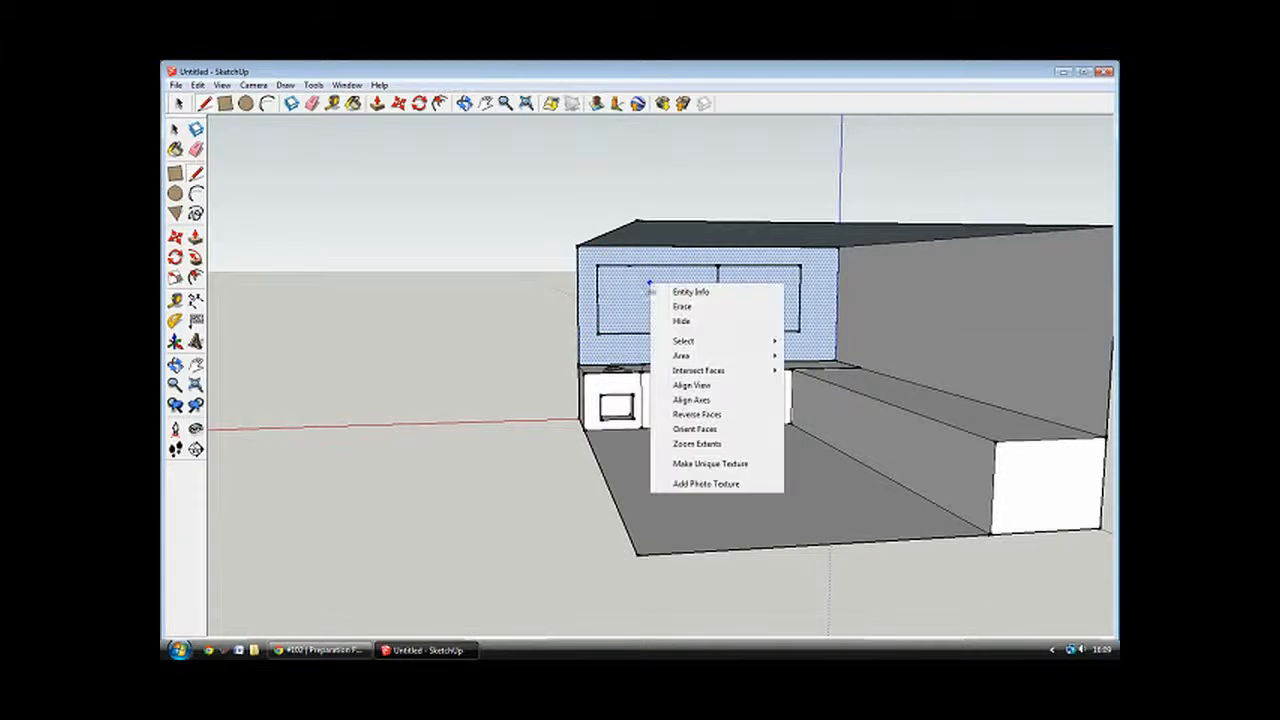
click(487, 285)
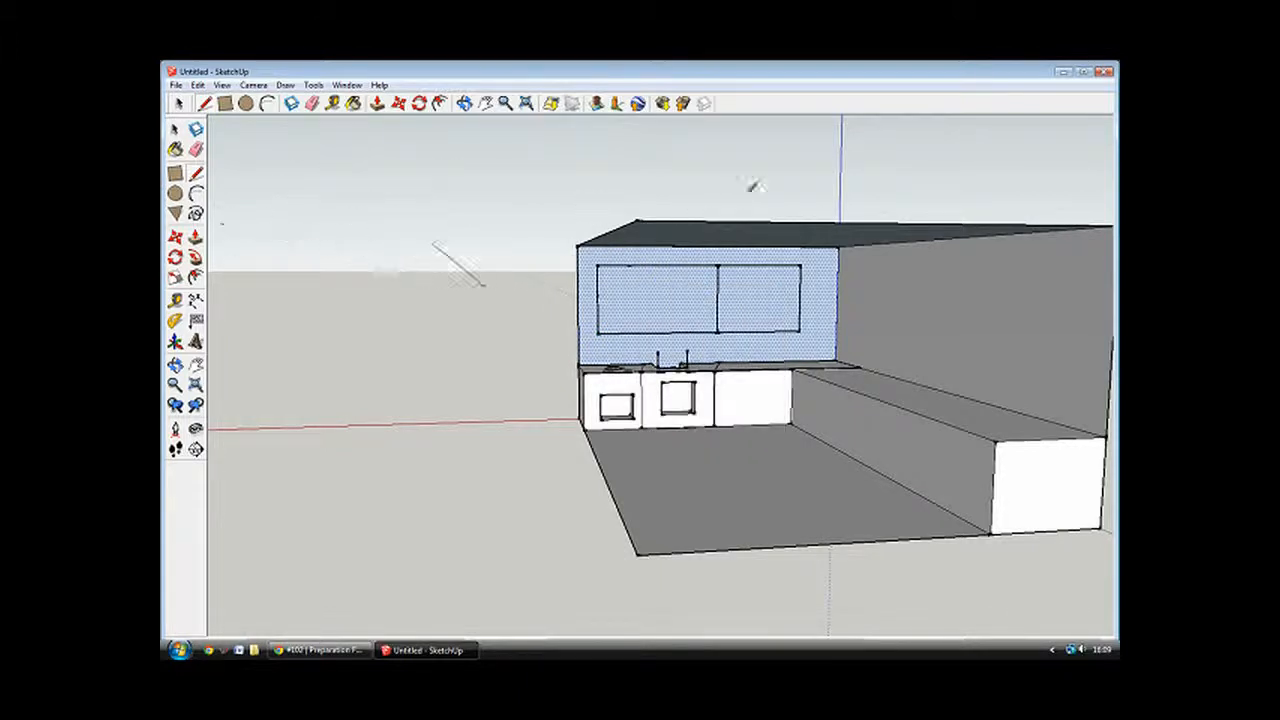
Erase the long top and bottom edge segments of the left pane on the back wall.
click(178, 105)
click(405, 245)
click(686, 300)
right_click(686, 302)
click(502, 298)
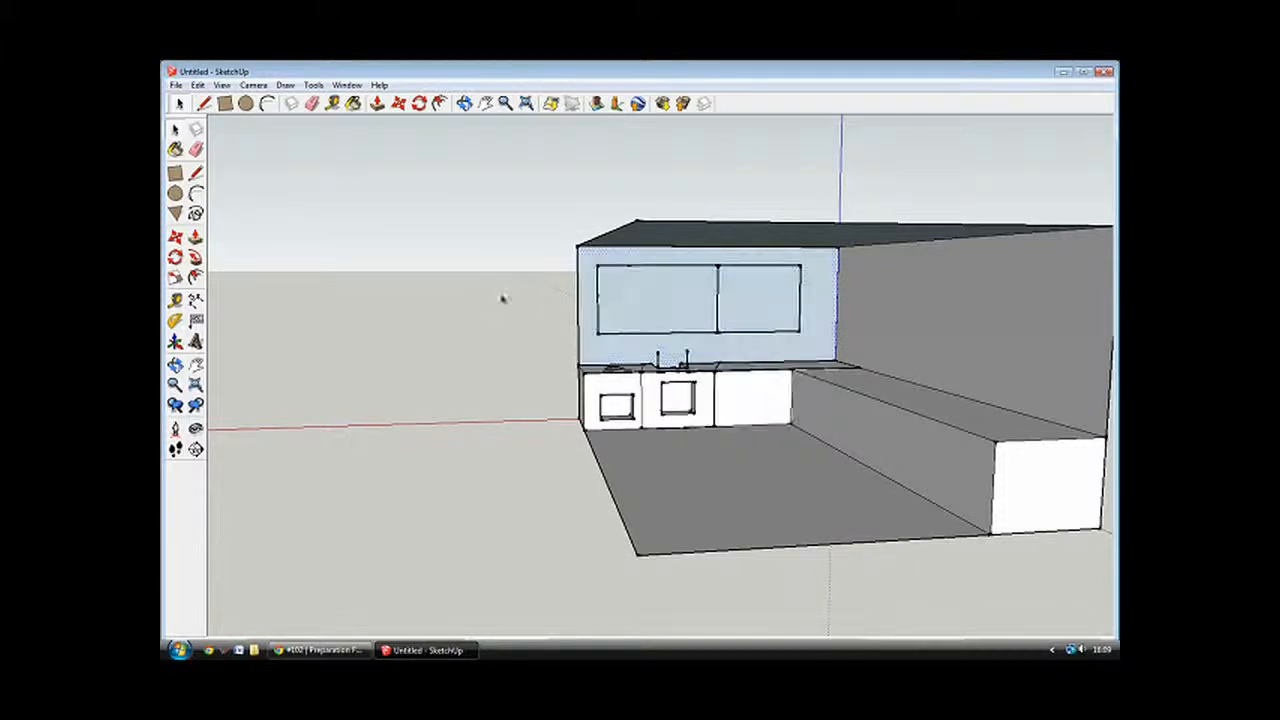
right_click(666, 268)
click(698, 289)
right_click(660, 336)
click(694, 356)
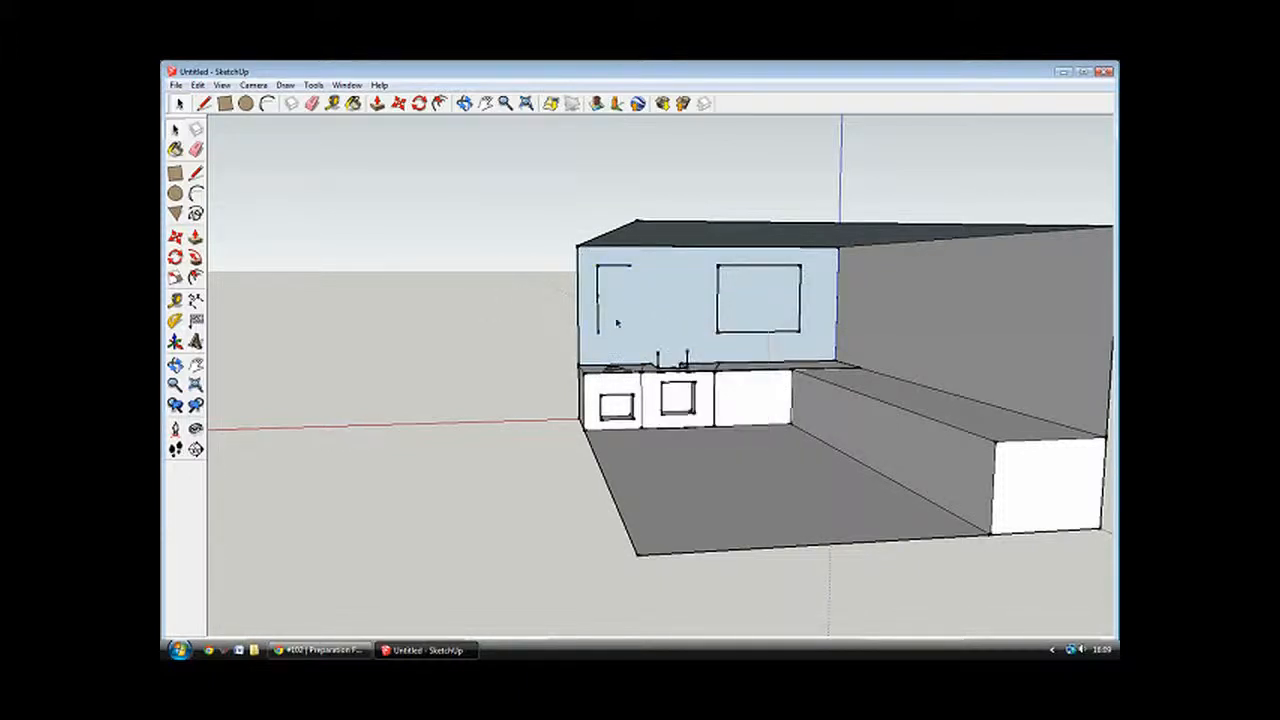
Erase the leftover side and top edge segments of the left pane on the back wall.
right_click(599, 303)
click(632, 323)
right_click(616, 268)
click(652, 292)
right_click(594, 281)
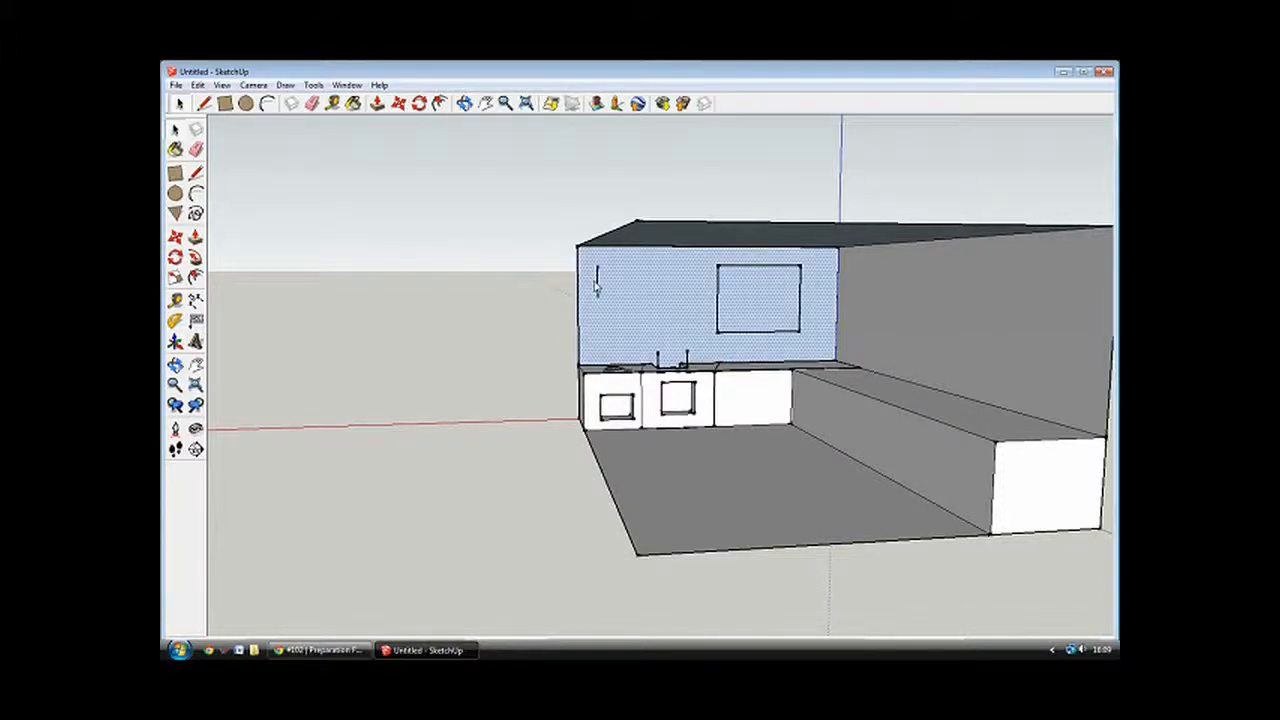
right_click(597, 276)
right_click(597, 283)
click(630, 303)
Erase the bottom edge of the remaining rectangle from the outer side of the back wall.
mouse_move(560, 280)
middle_down()
mouse_move(811, 294)
mouse_move(595, 303)
mouse_move(986, 280)
mouse_move(607, 312)
mouse_move(464, 285)
middle_up()
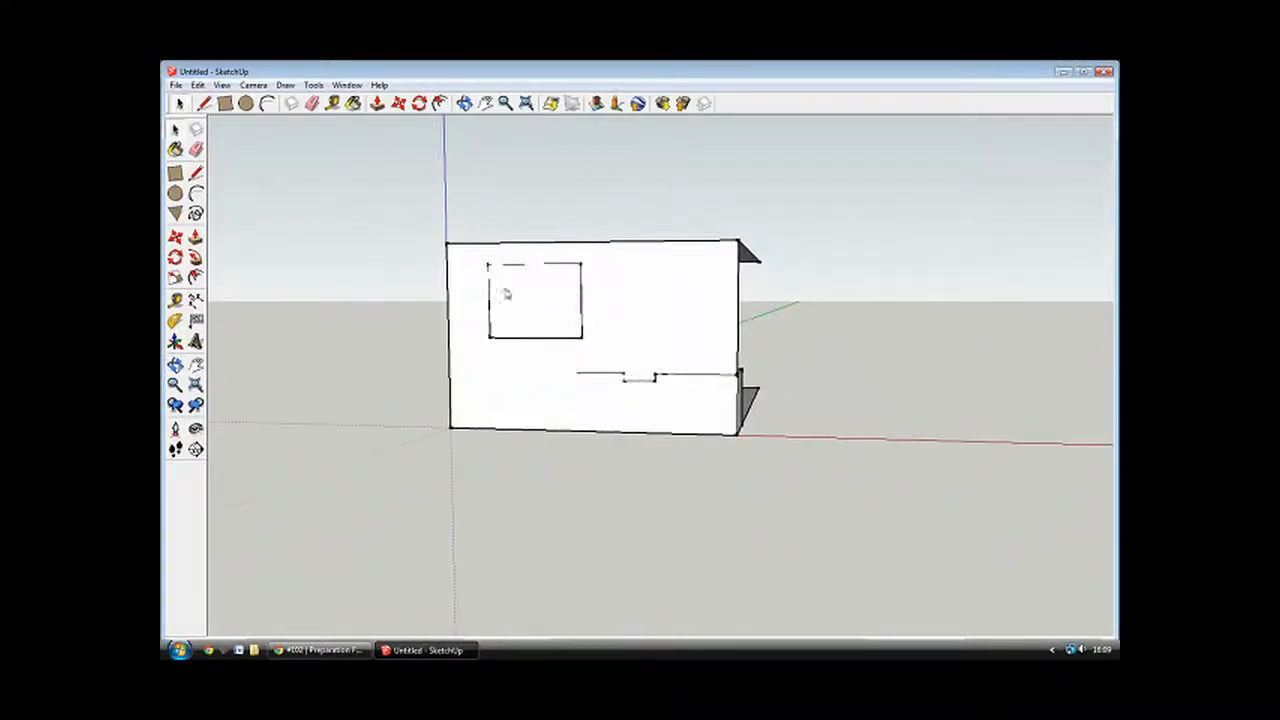
right_click(505, 288)
click(368, 294)
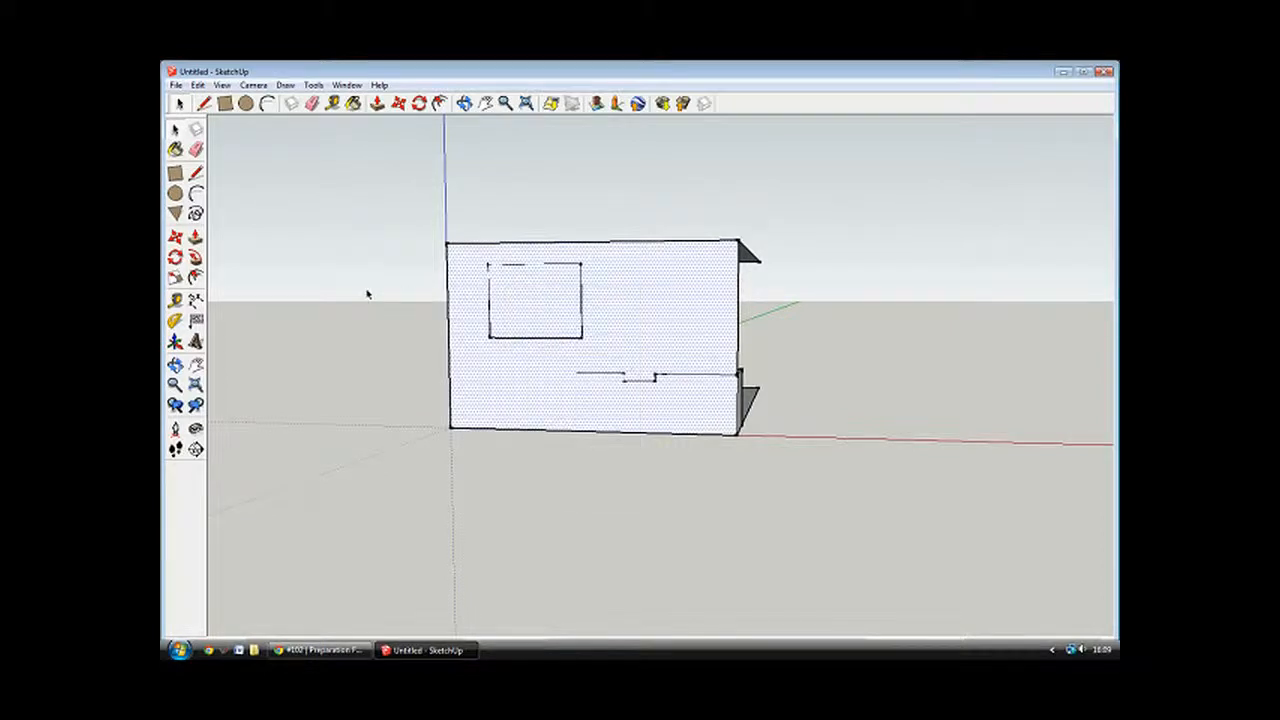
right_click(537, 340)
click(524, 340)
right_click(522, 340)
click(519, 340)
right_click(525, 339)
click(556, 361)
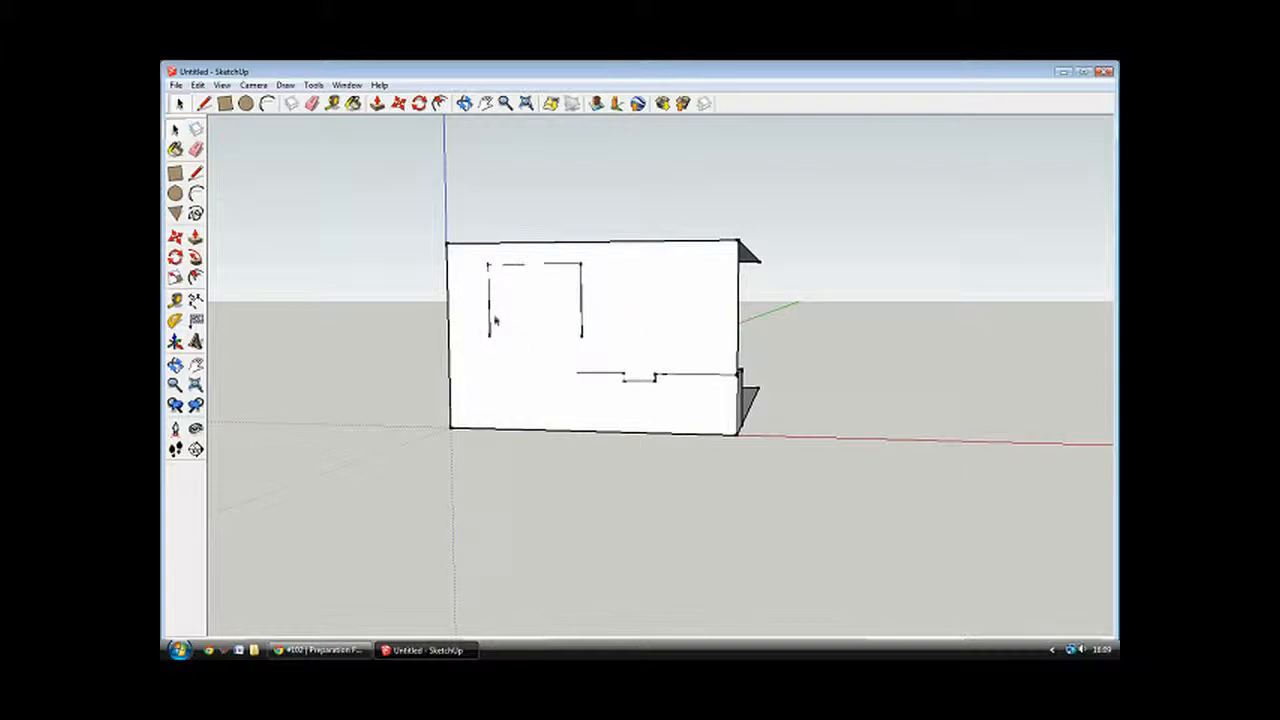
Erase the remaining side and top edges of the rectangle on the outer side of the wall.
right_click(491, 311)
click(512, 328)
right_click(516, 266)
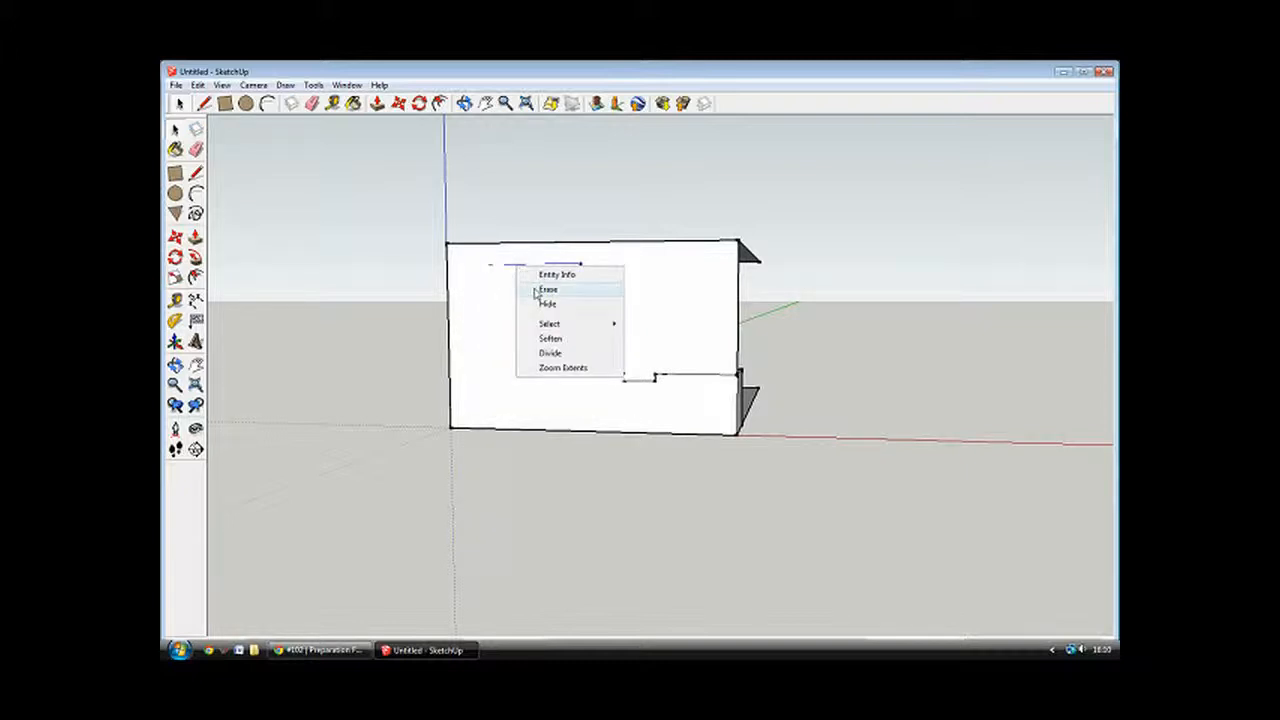
click(537, 287)
right_click(582, 305)
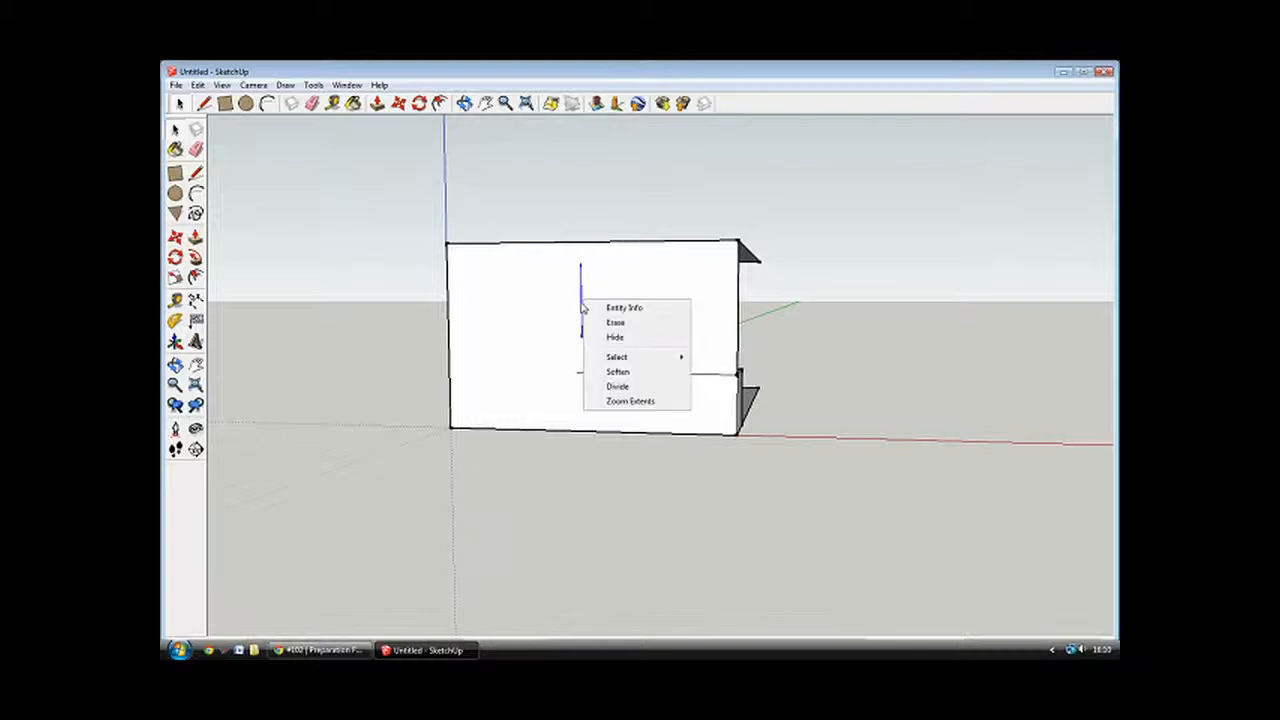
click(612, 323)
Erase the bottom edge of the small recess outline on the outer side of the back wall.
right_click(648, 385)
click(680, 403)
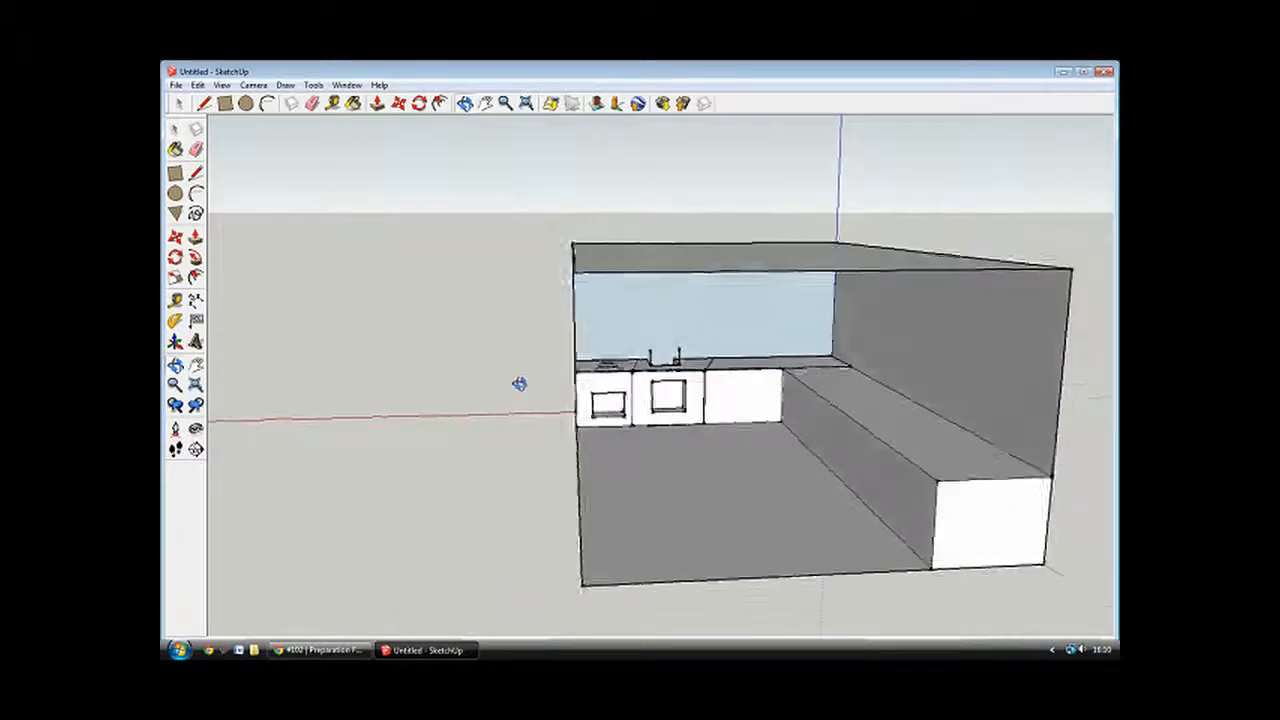
Draw rectangles covering the upper part of the back wall and of the adjoining side wall.
drag(517, 380, 574, 346)
key(space)
click(225, 104)
click(566, 305)
click(815, 249)
click(813, 304)
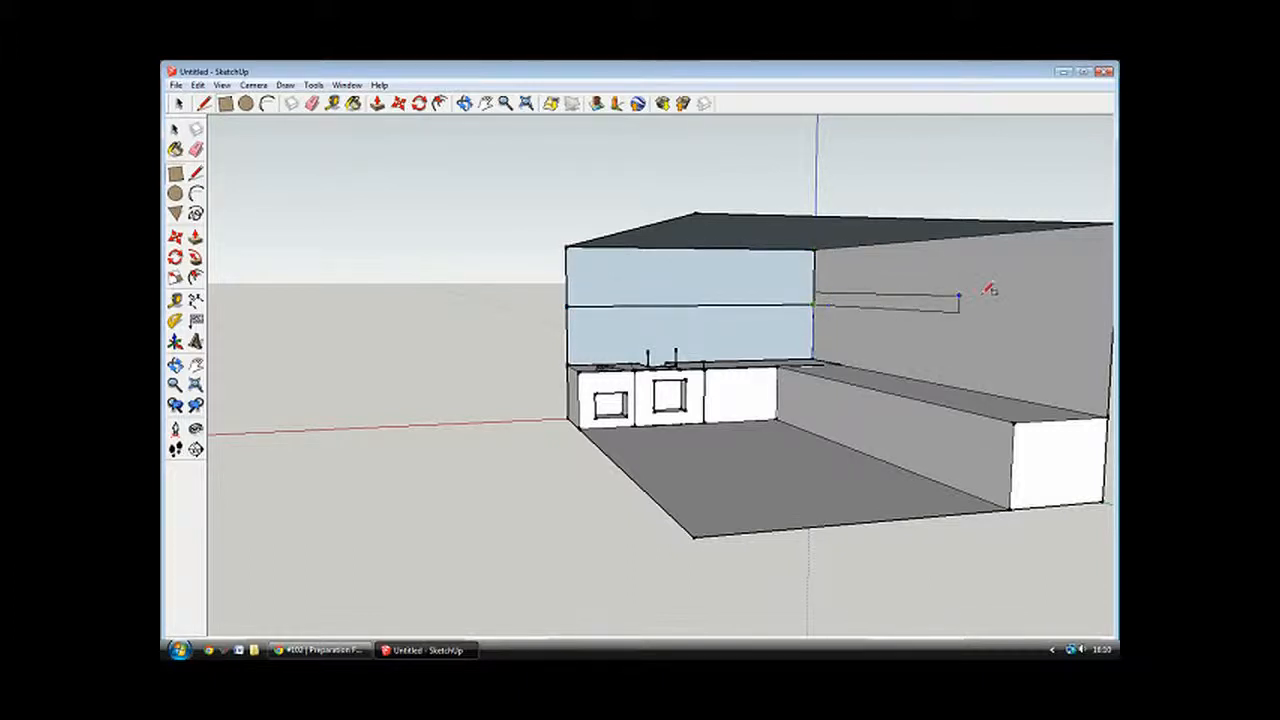
shift+middle_drag(1100, 270, 1010, 270)
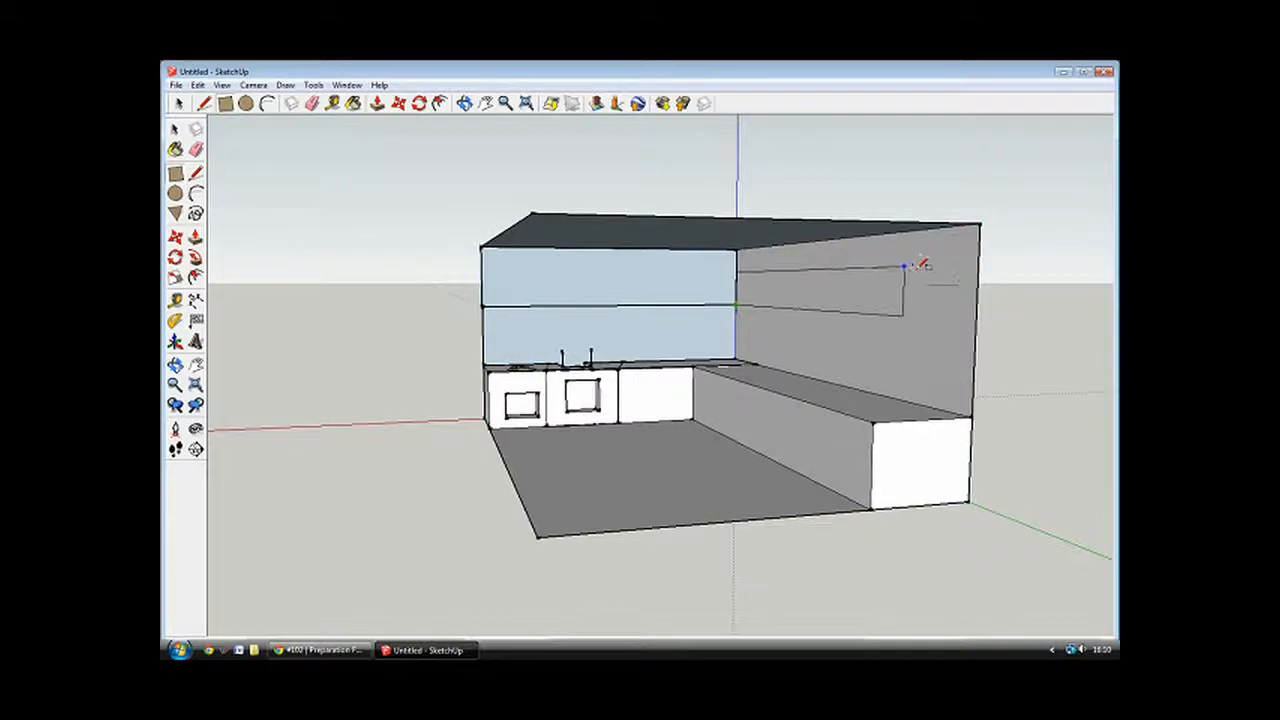
click(980, 224)
Push/Pull the upper wall strips outward into wall cabinets and erase the seam edge where they meet.
click(380, 104)
click(604, 274)
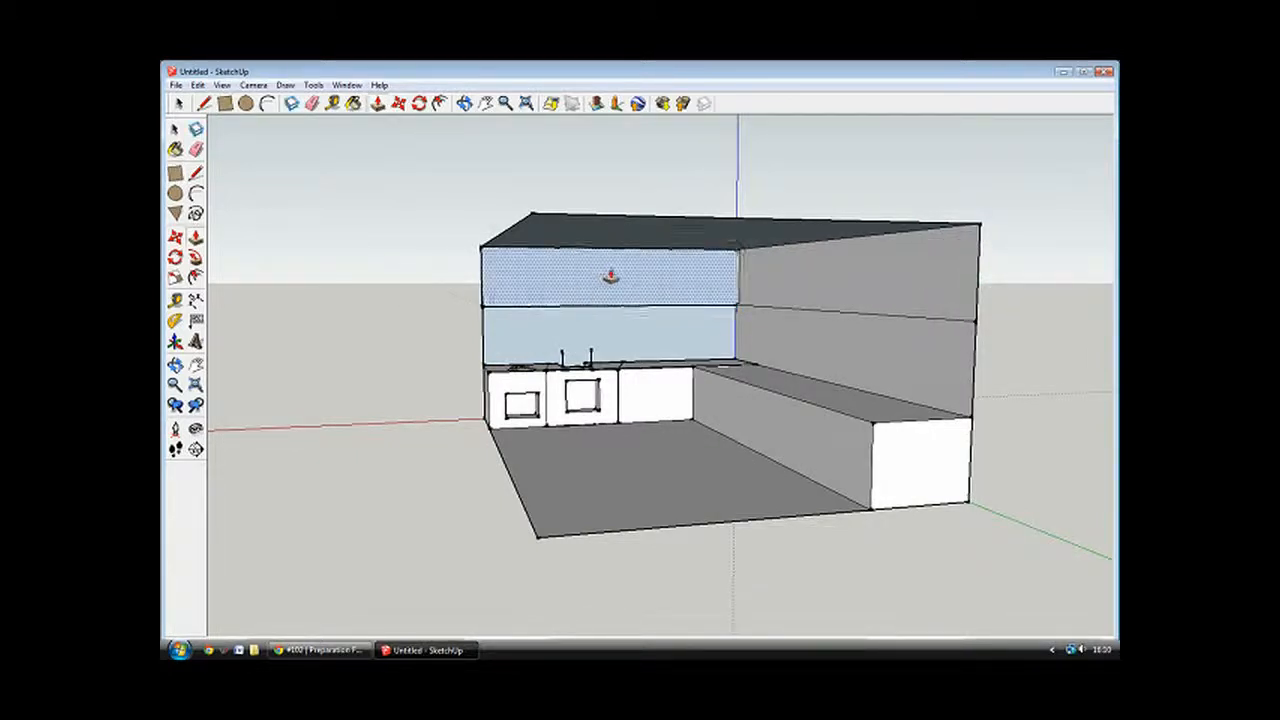
click(750, 277)
middle_drag(674, 294, 735, 158)
mouse_move(766, 274)
middle_down()
mouse_move(760, 310)
mouse_move(793, 316)
mouse_move(831, 297)
mouse_move(809, 254)
mouse_move(809, 314)
mouse_move(691, 294)
middle_up()
right_click(760, 305)
click(777, 327)
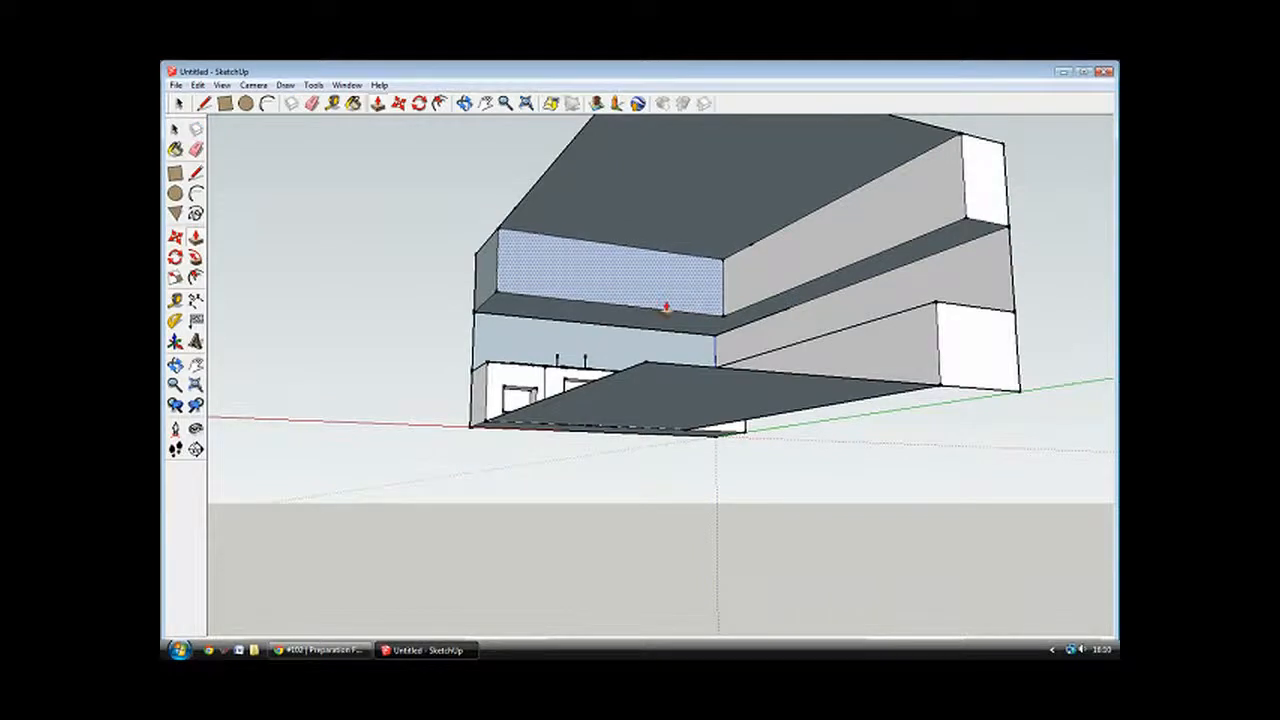
Draw a slanted rectangle rising from the front edge of the counter beside the sink.
middle_drag(689, 297, 748, 434)
mouse_move(660, 451)
mouse_down()
mouse_move(663, 543)
mouse_move(660, 454)
mouse_move(674, 540)
mouse_move(674, 449)
mouse_up()
middle_drag(685, 403, 648, 386)
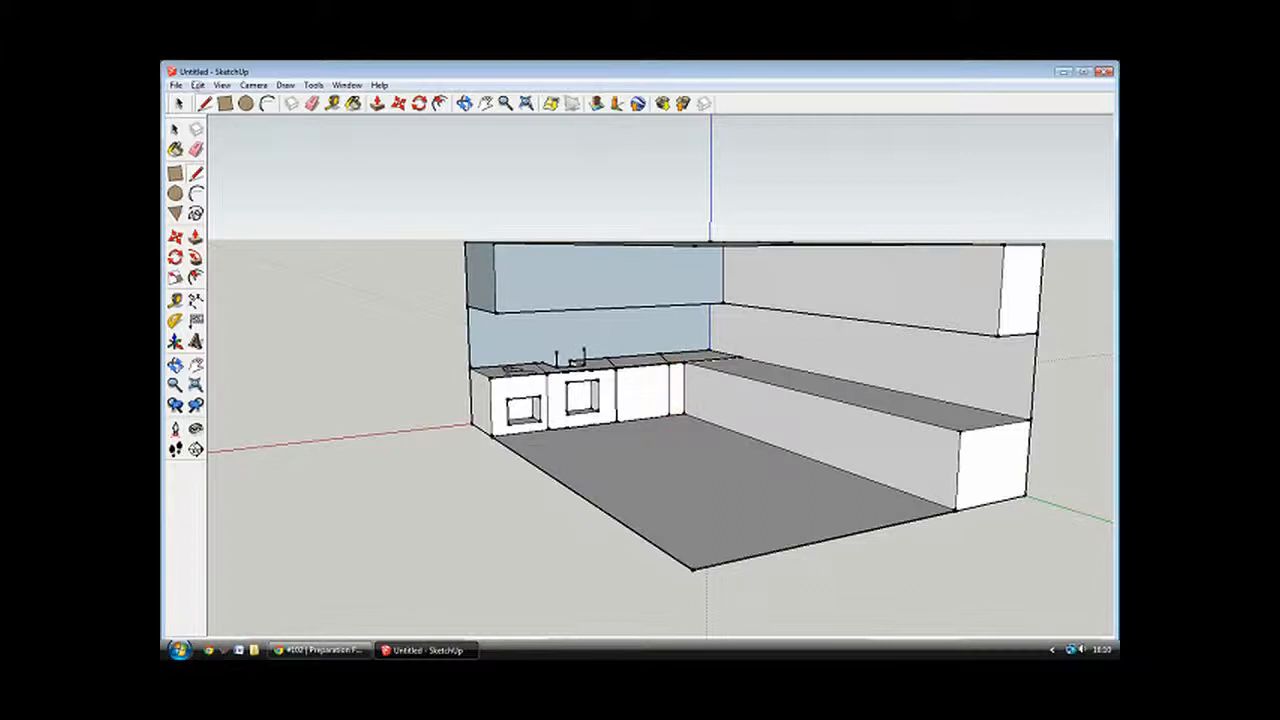
click(224, 106)
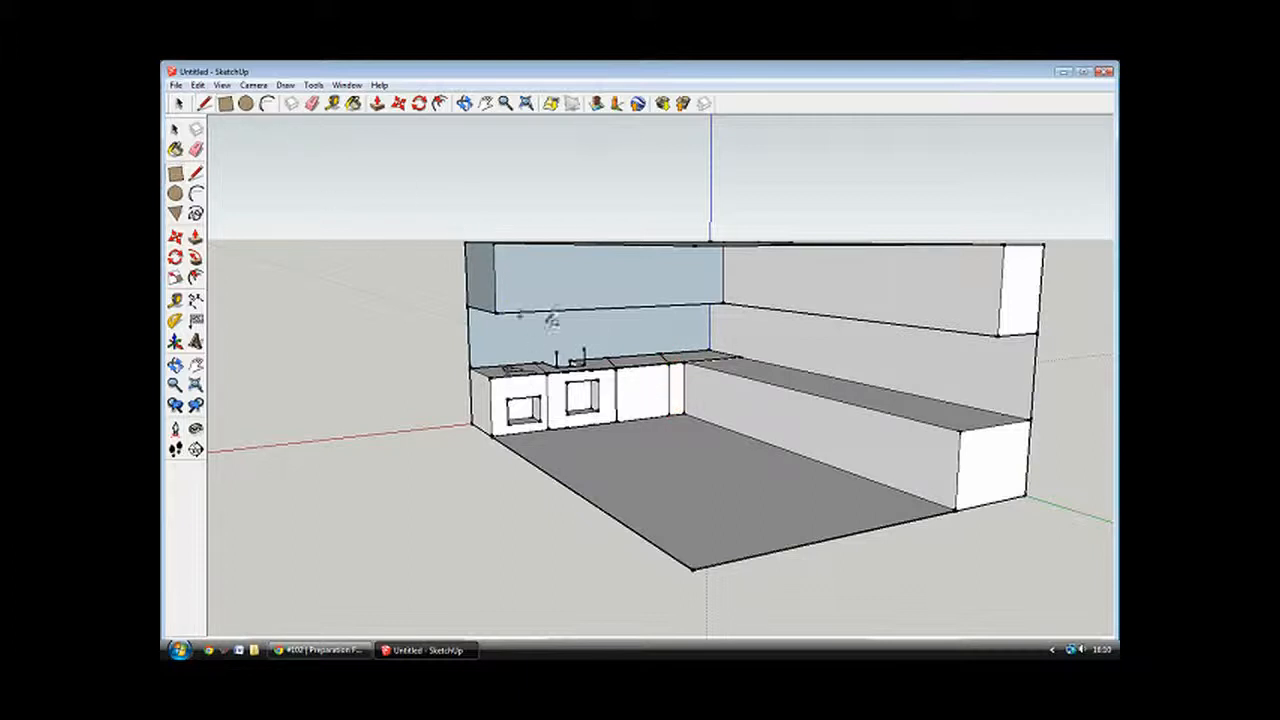
click(626, 363)
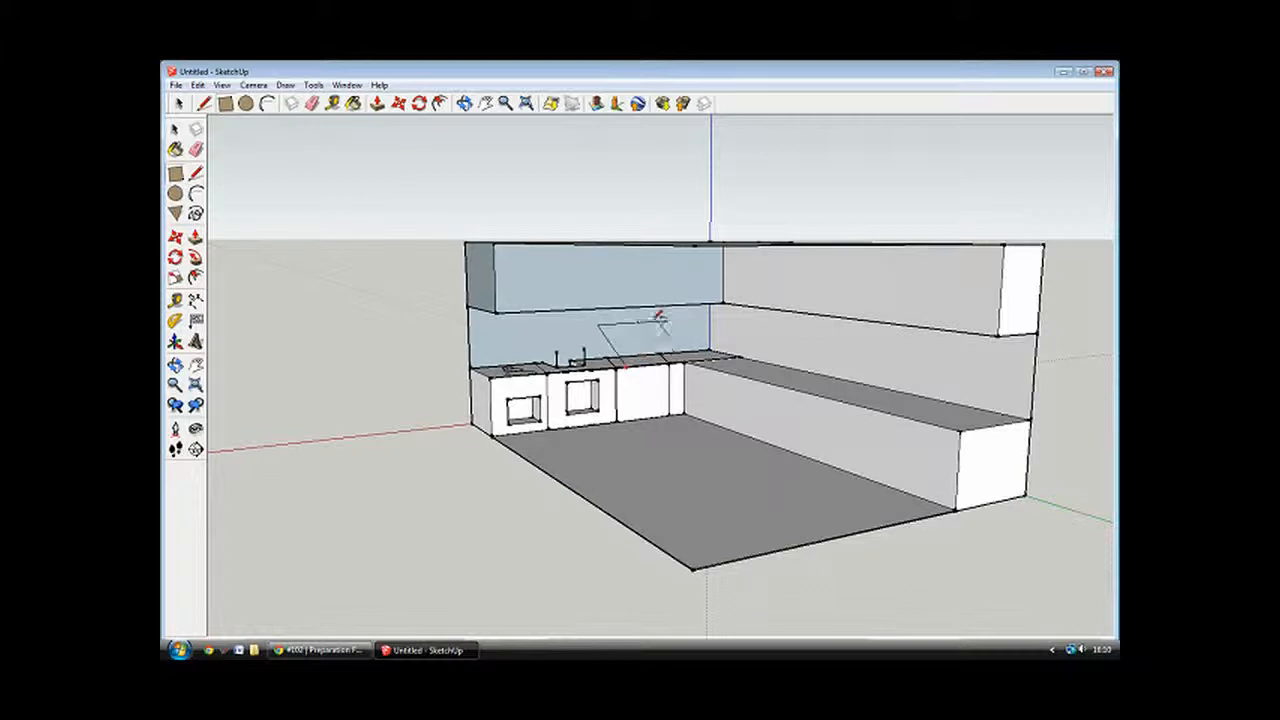
click(645, 322)
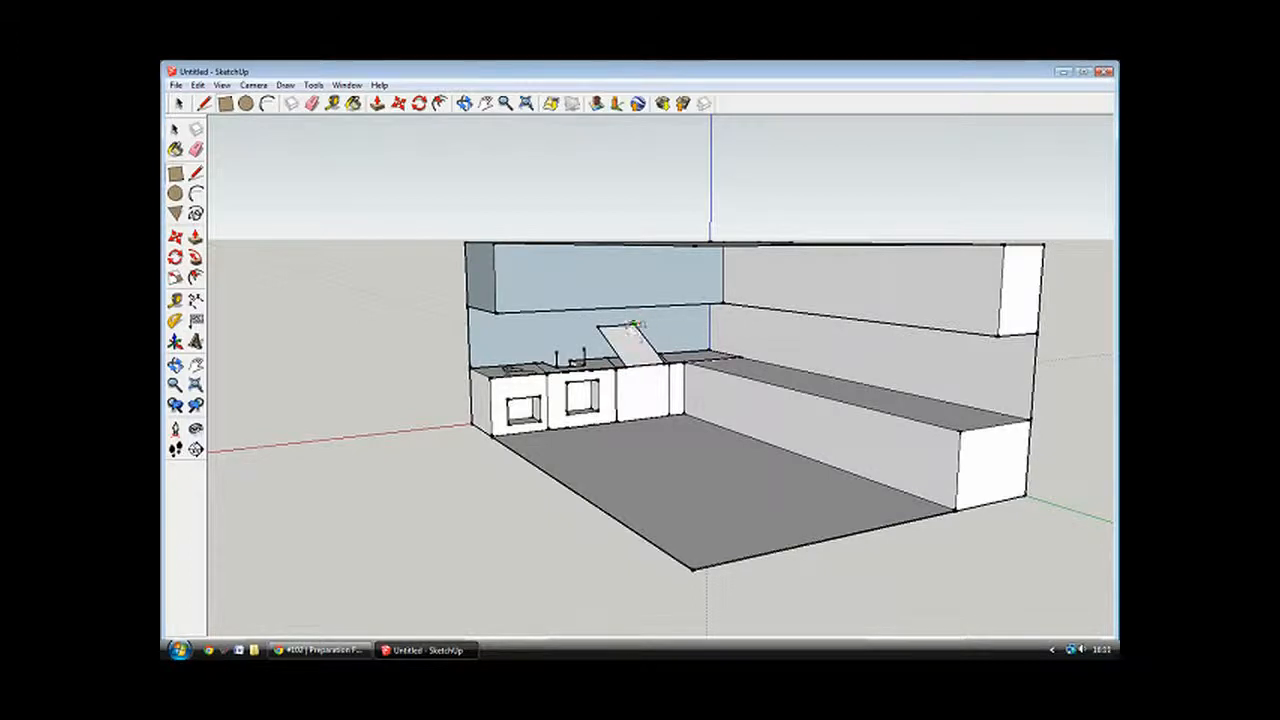
Erase the face of the slanted rectangle above the counter.
right_click(632, 336)
click(660, 364)
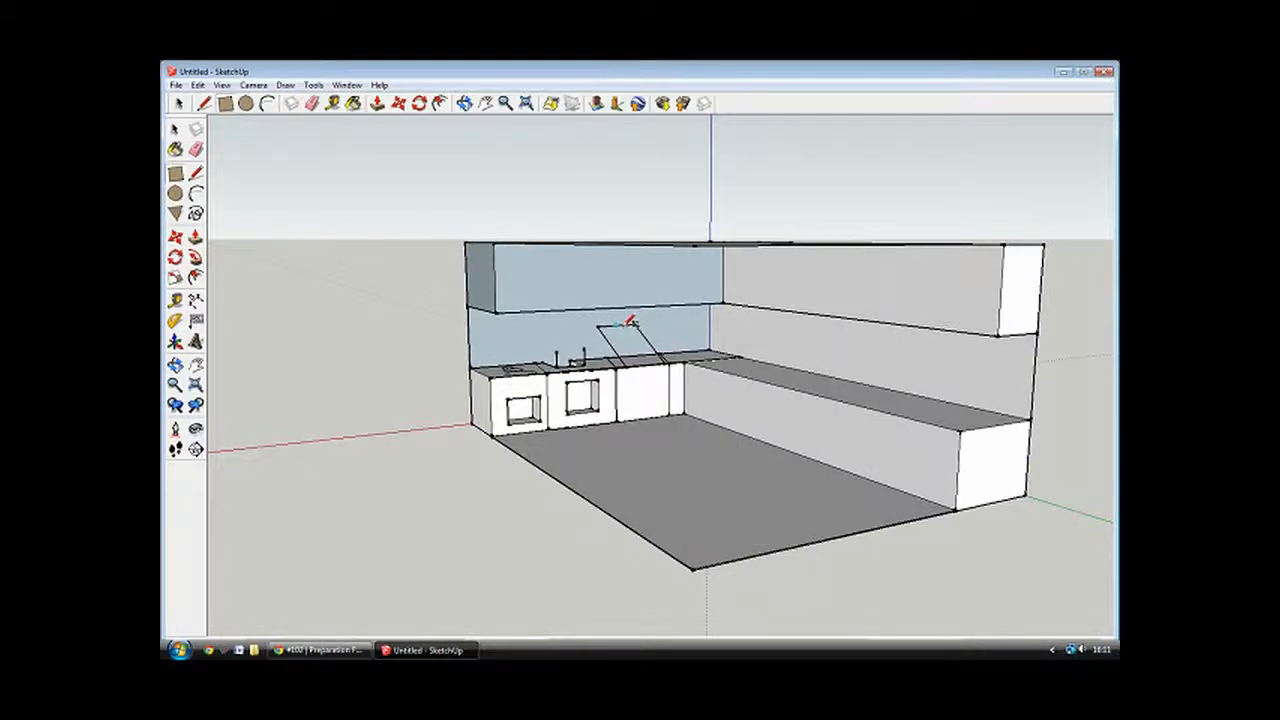
middle_drag(631, 322, 995, 316)
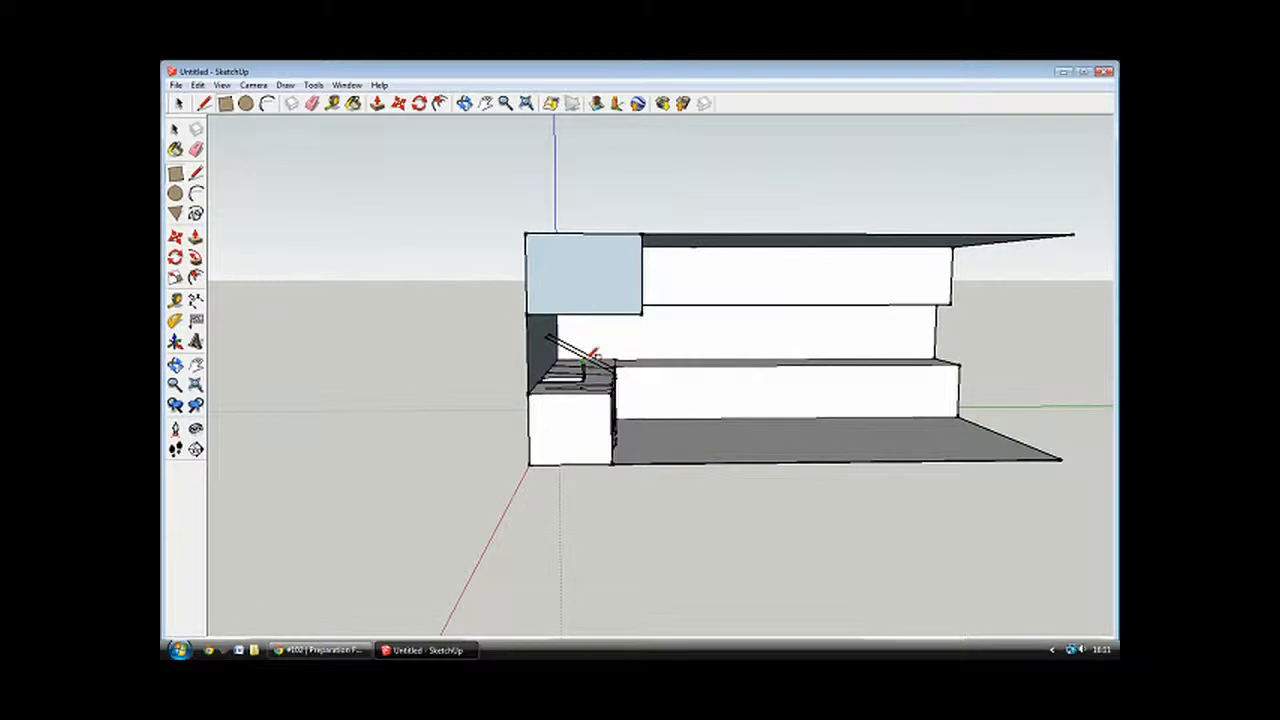
Draw the upright side and back faces joining the slanted panel to the counter beside the sink.
click(549, 334)
mouse_move(549, 334)
middle_down()
mouse_move(420, 397)
mouse_move(357, 400)
middle_up()
click(642, 319)
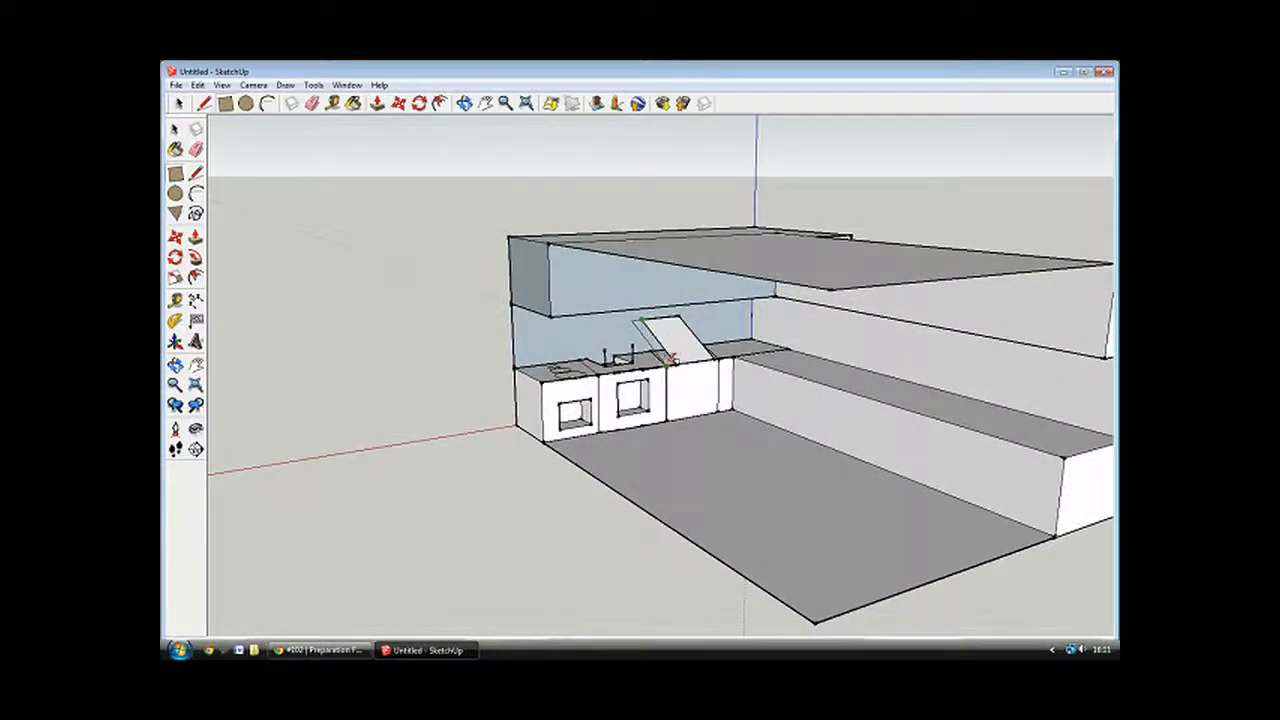
click(684, 362)
middle_drag(766, 331, 587, 363)
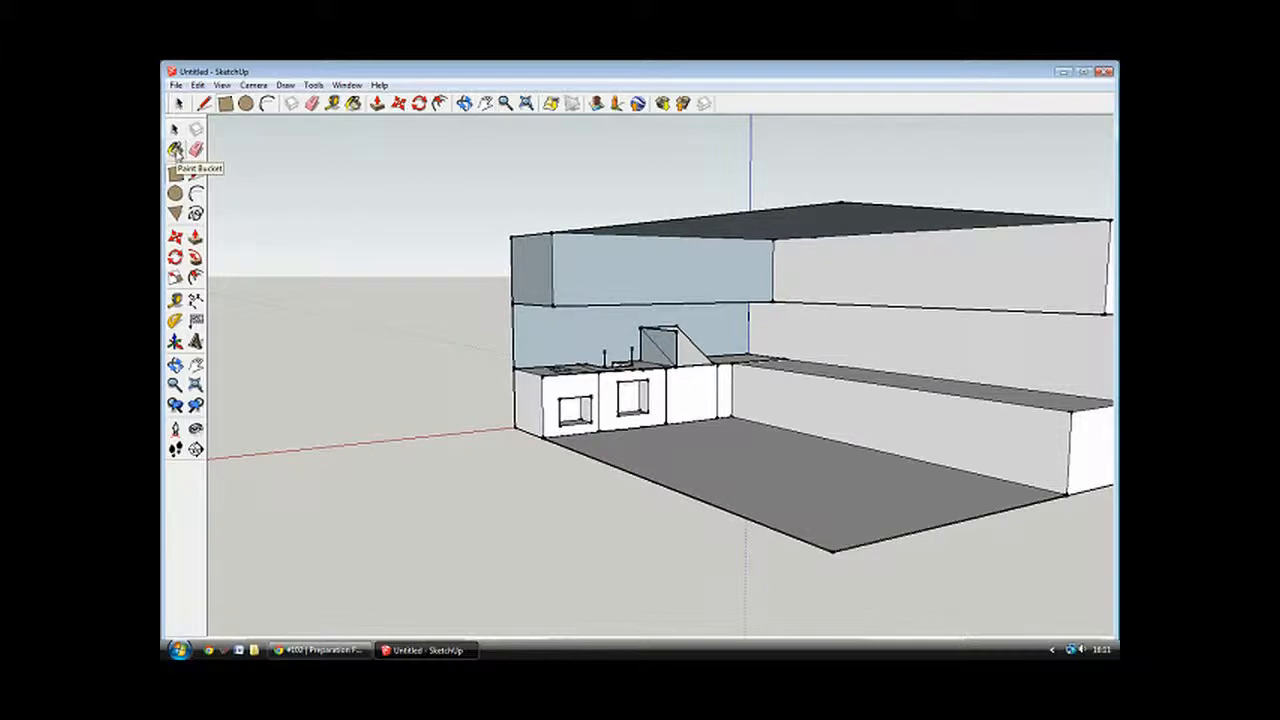
Add a leader text label reading "Bread Or Storage" to the slanted box on the counter.
click(196, 320)
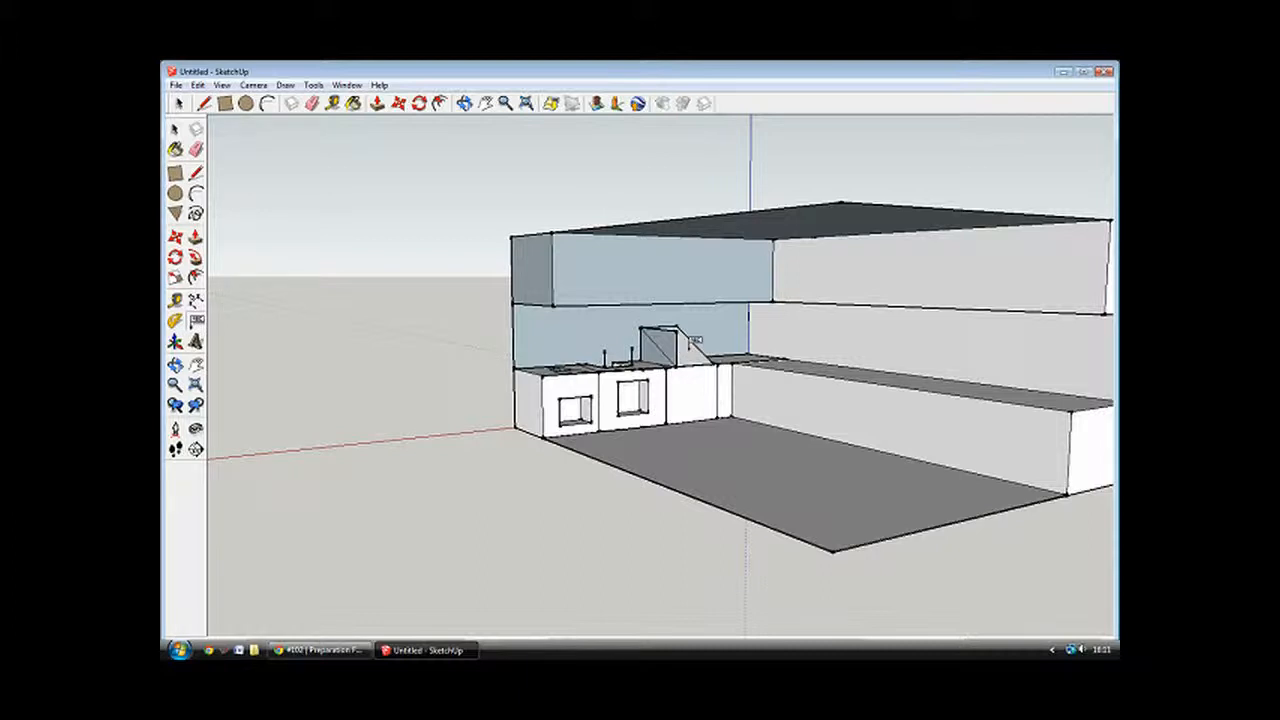
click(680, 338)
click(773, 328)
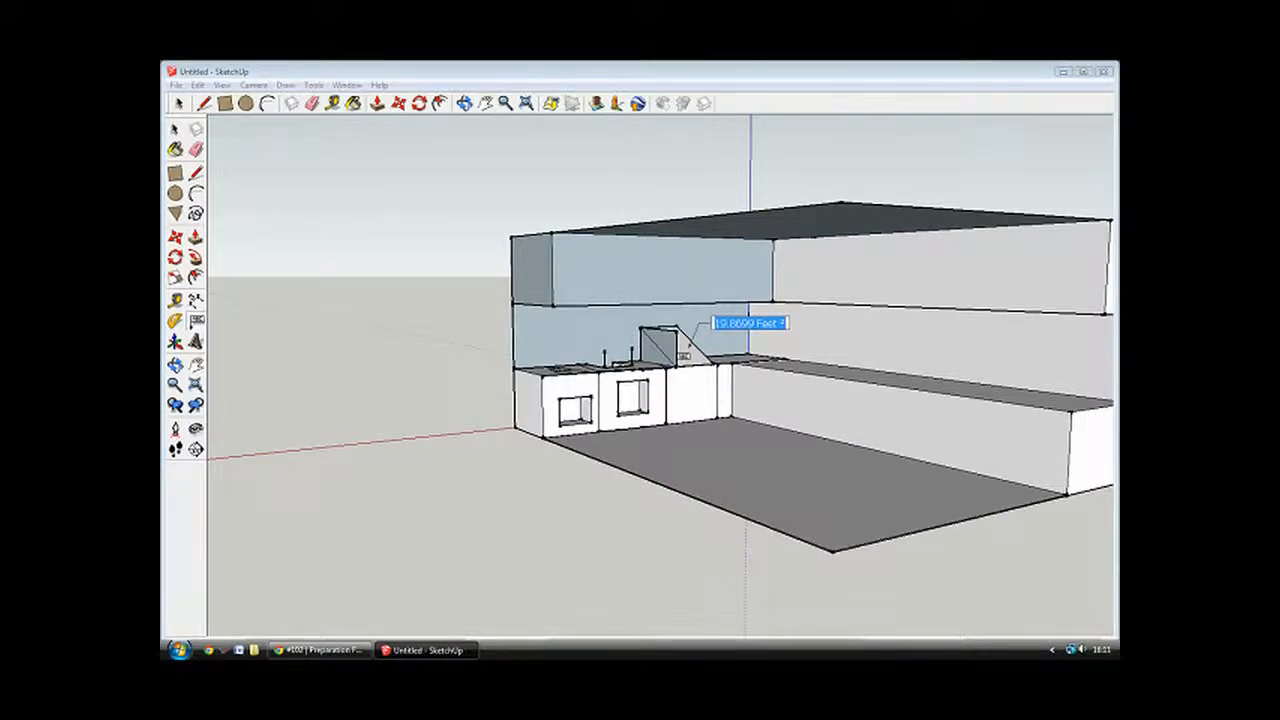
text(Bread Or Storage)
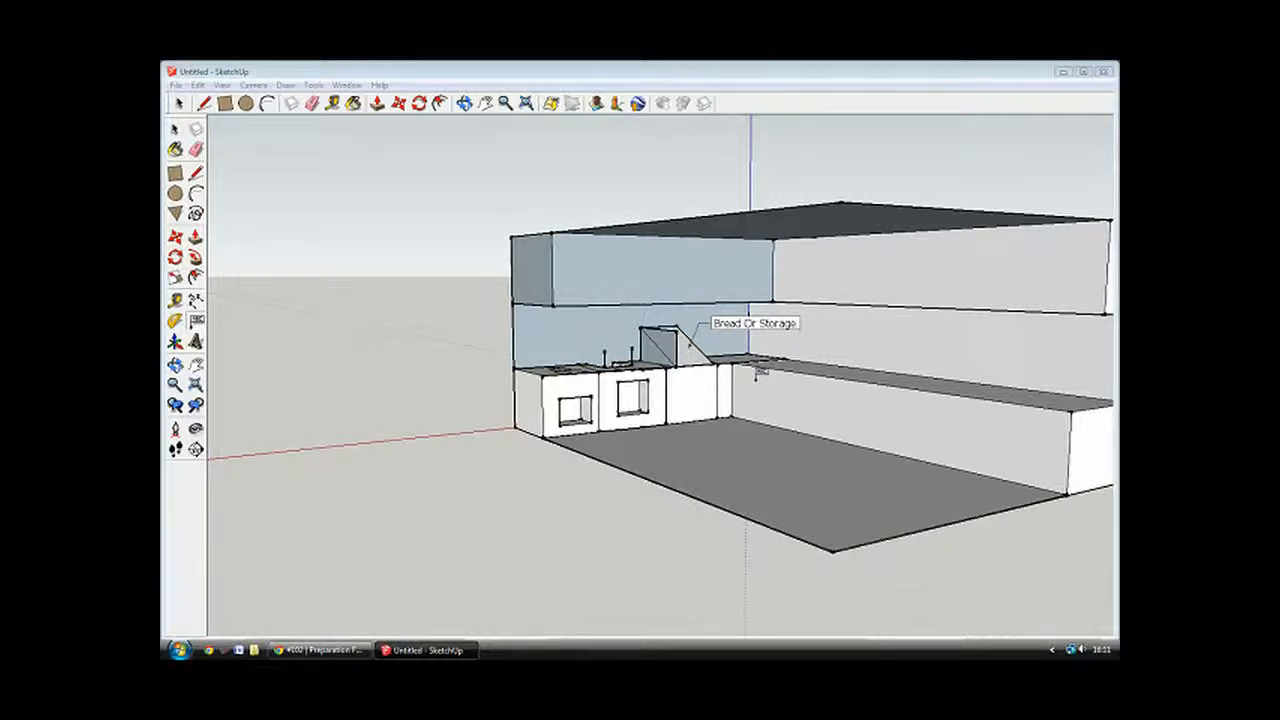
key(Return)
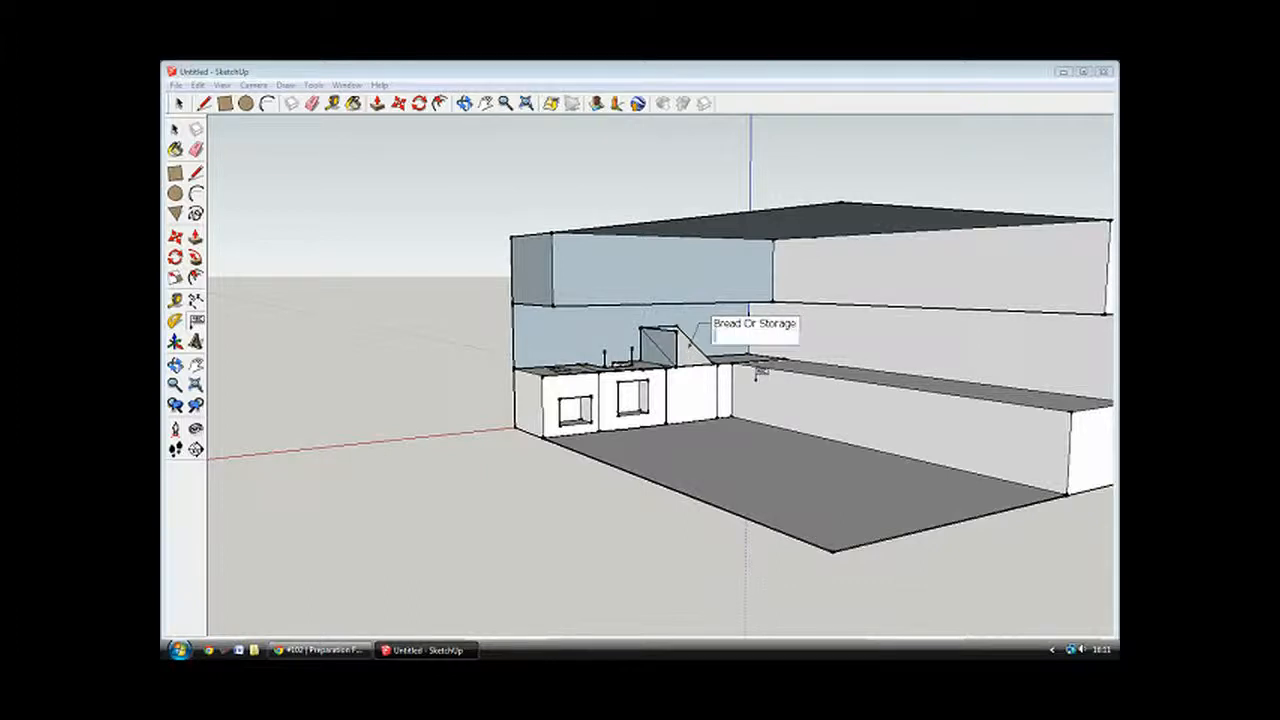
key(BackSpace)
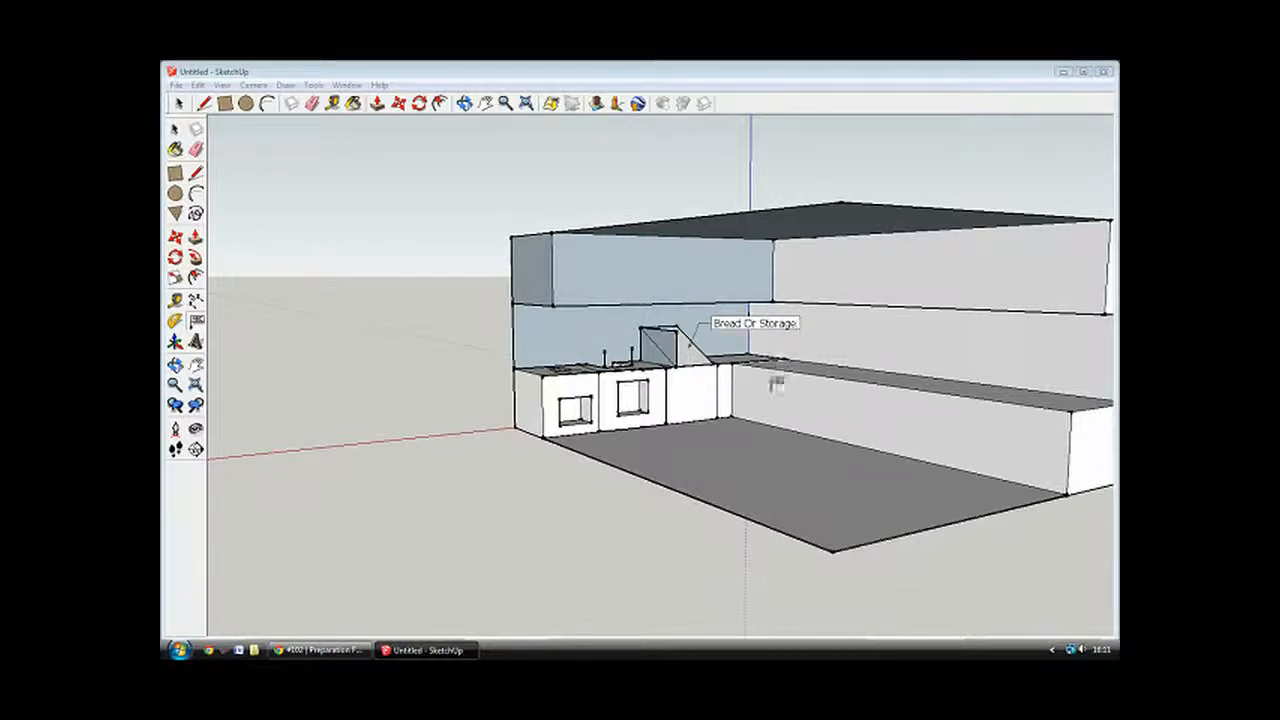
click(265, 212)
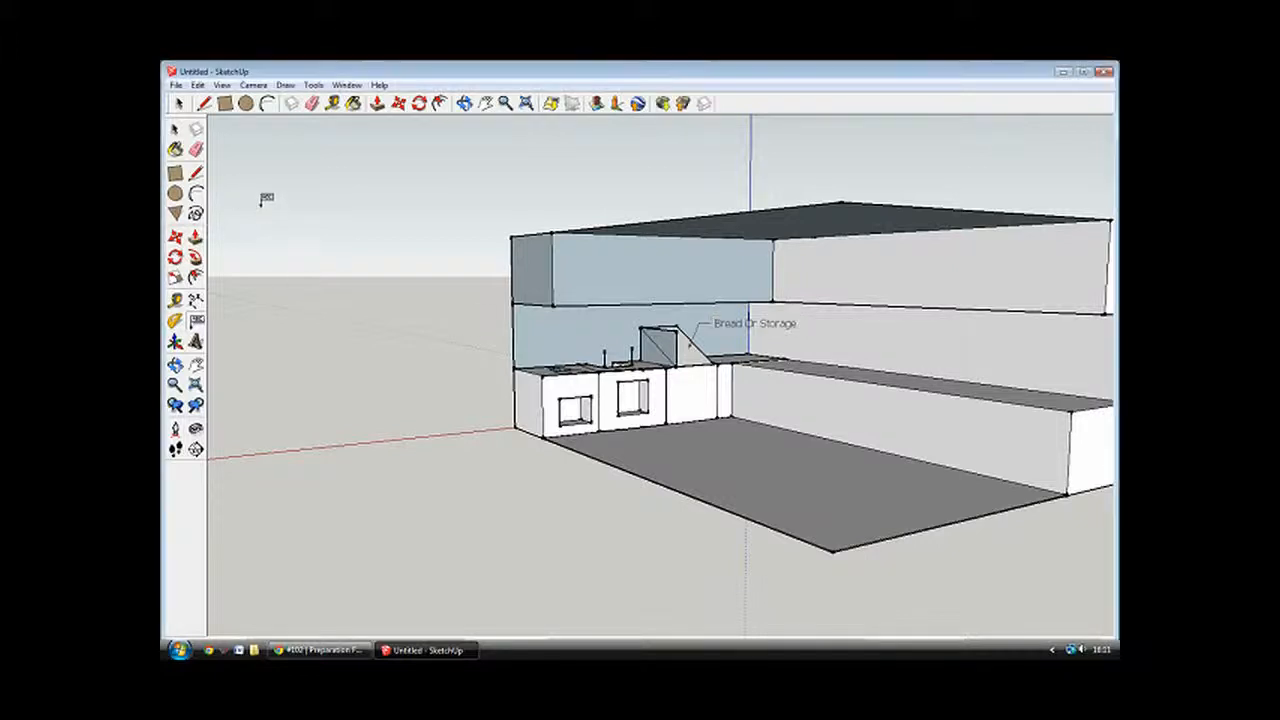
Erase the unwanted face on the slanted box and draw lines along its top edge.
click(179, 105)
click(204, 104)
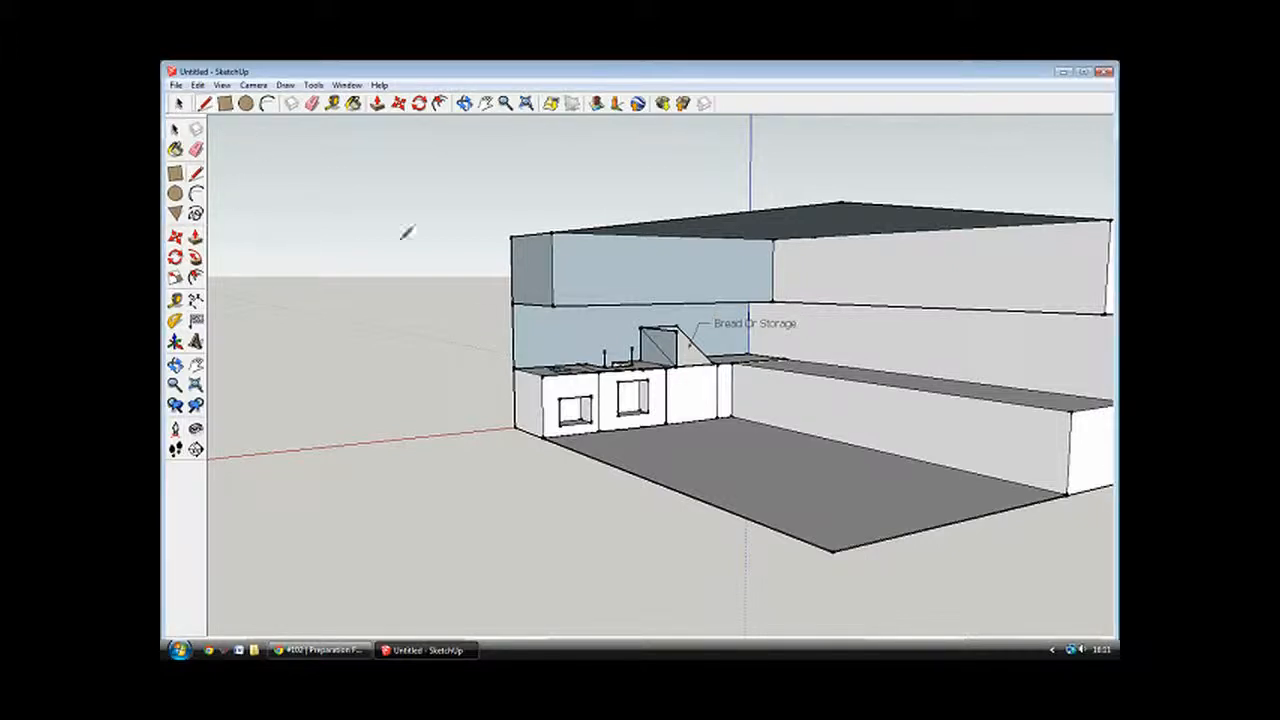
middle_drag(740, 331, 673, 353)
right_click(674, 343)
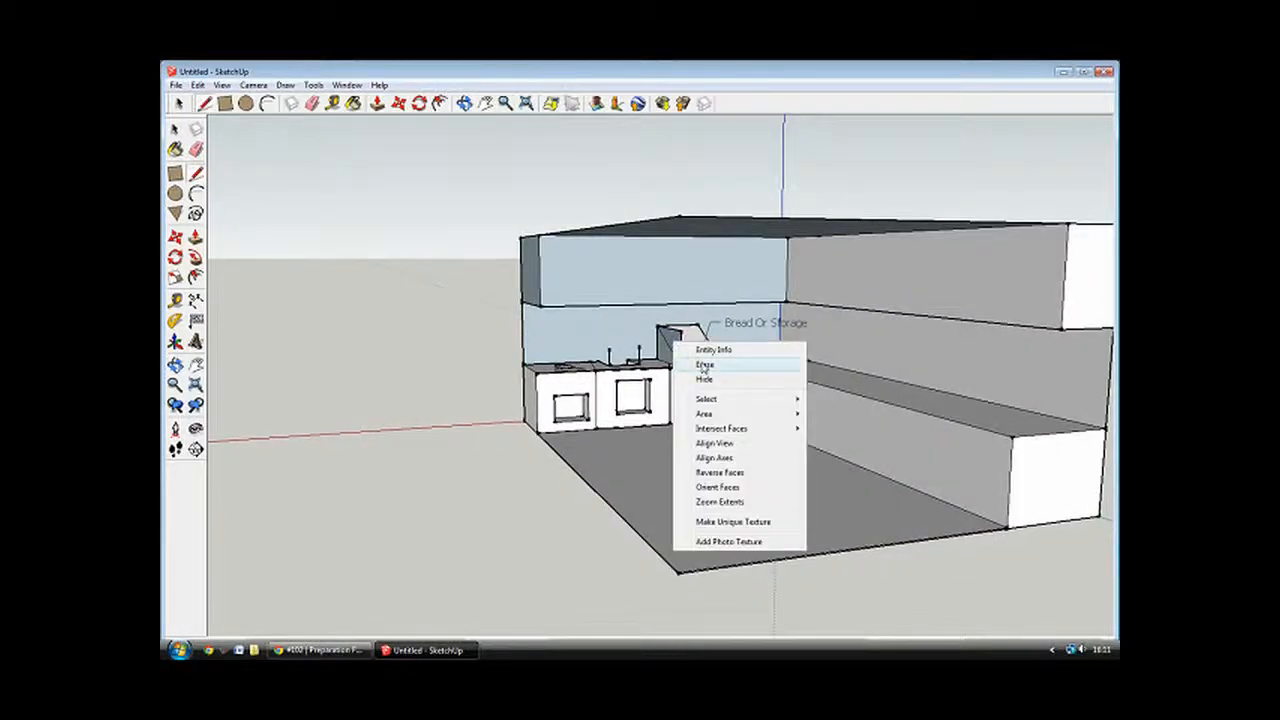
click(704, 365)
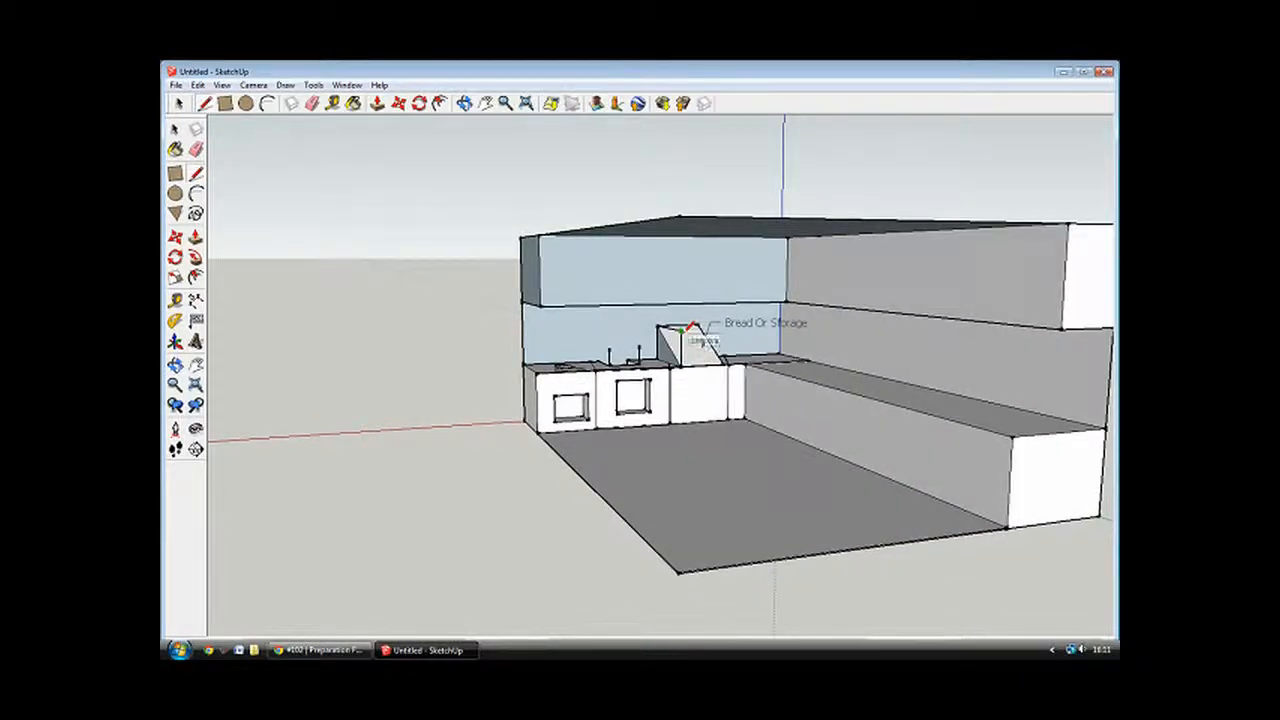
click(689, 325)
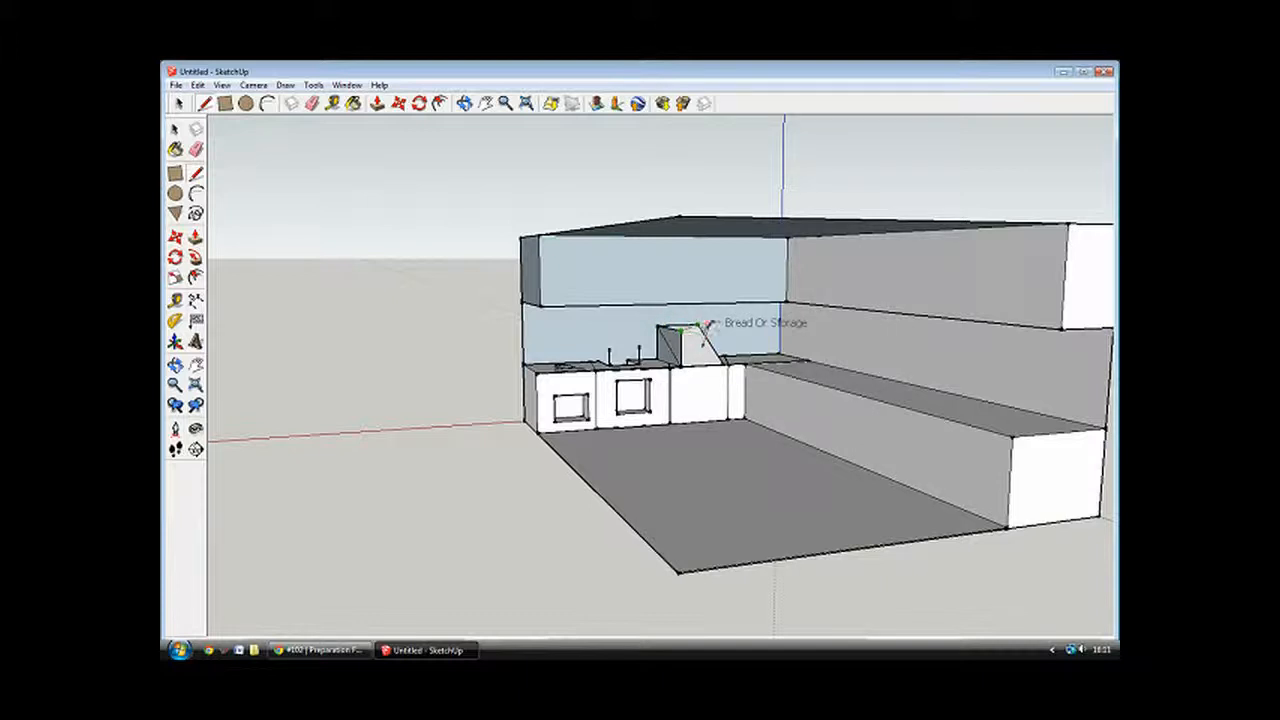
click(659, 325)
Draw a diagonal line from the counters' inner corner to the wall corner and a vertical line down the long counter's front.
mouse_move(835, 441)
middle_down()
mouse_move(845, 449)
mouse_move(850, 395)
mouse_move(874, 509)
mouse_move(880, 464)
mouse_move(871, 480)
mouse_move(820, 440)
middle_up()
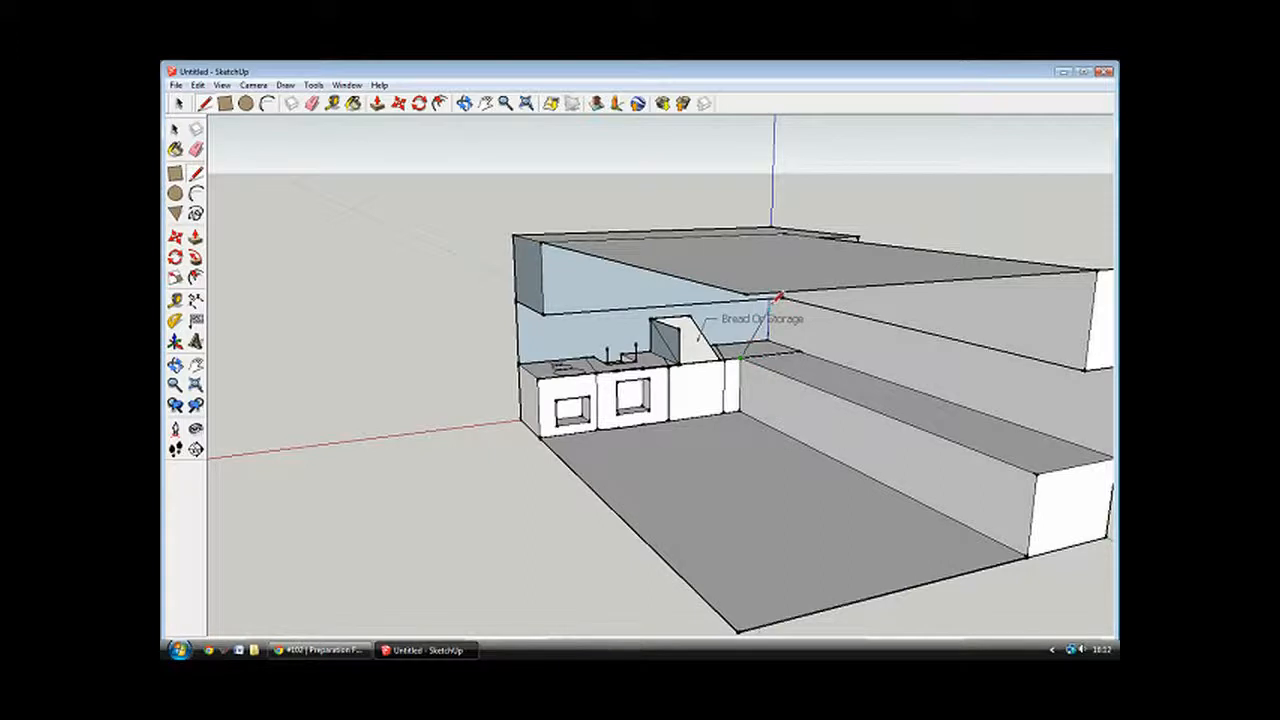
middle_drag(778, 300, 800, 320)
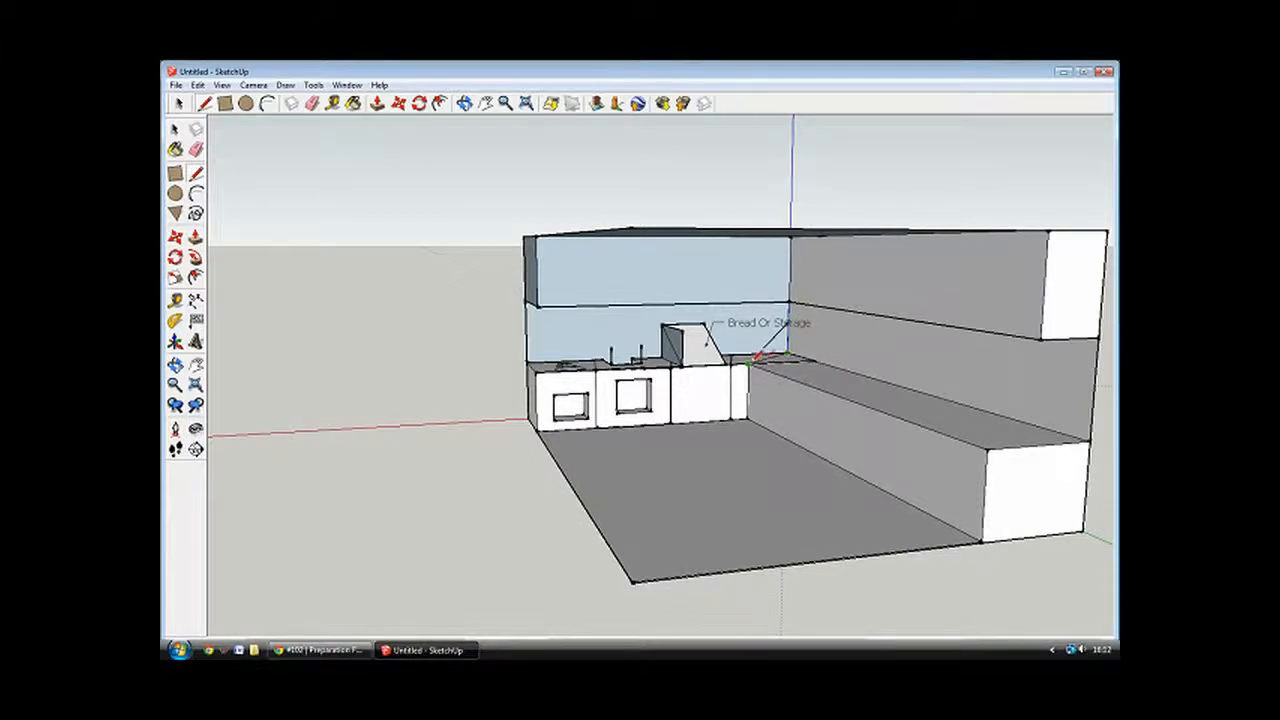
middle_drag(796, 349, 797, 343)
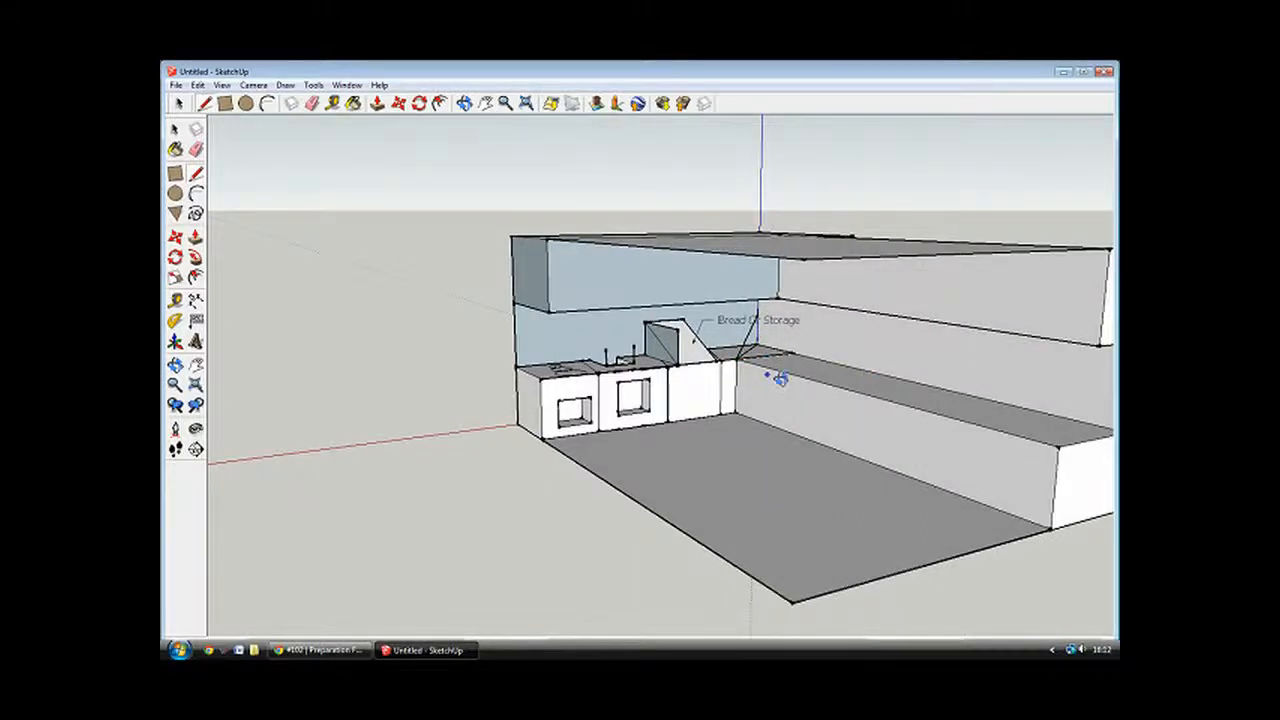
middle_drag(773, 376, 757, 395)
click(757, 413)
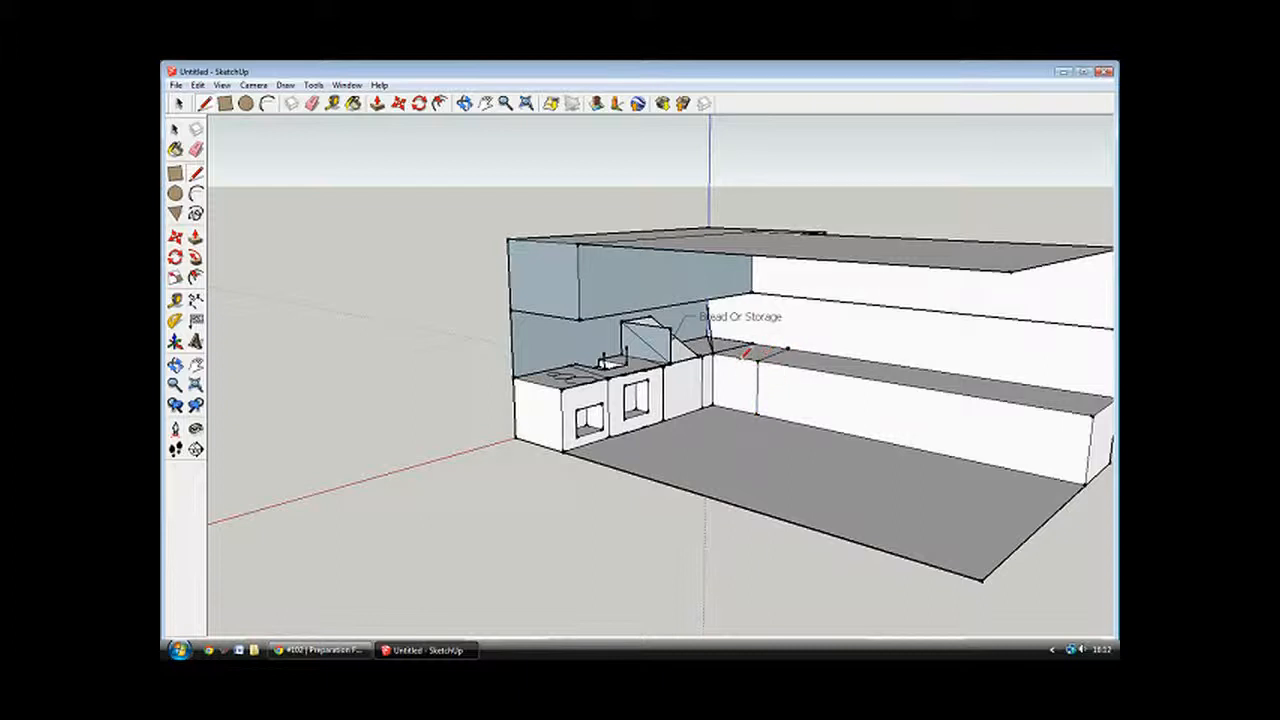
Erase the front and top faces of the long counter's corner section.
right_click(740, 364)
click(762, 388)
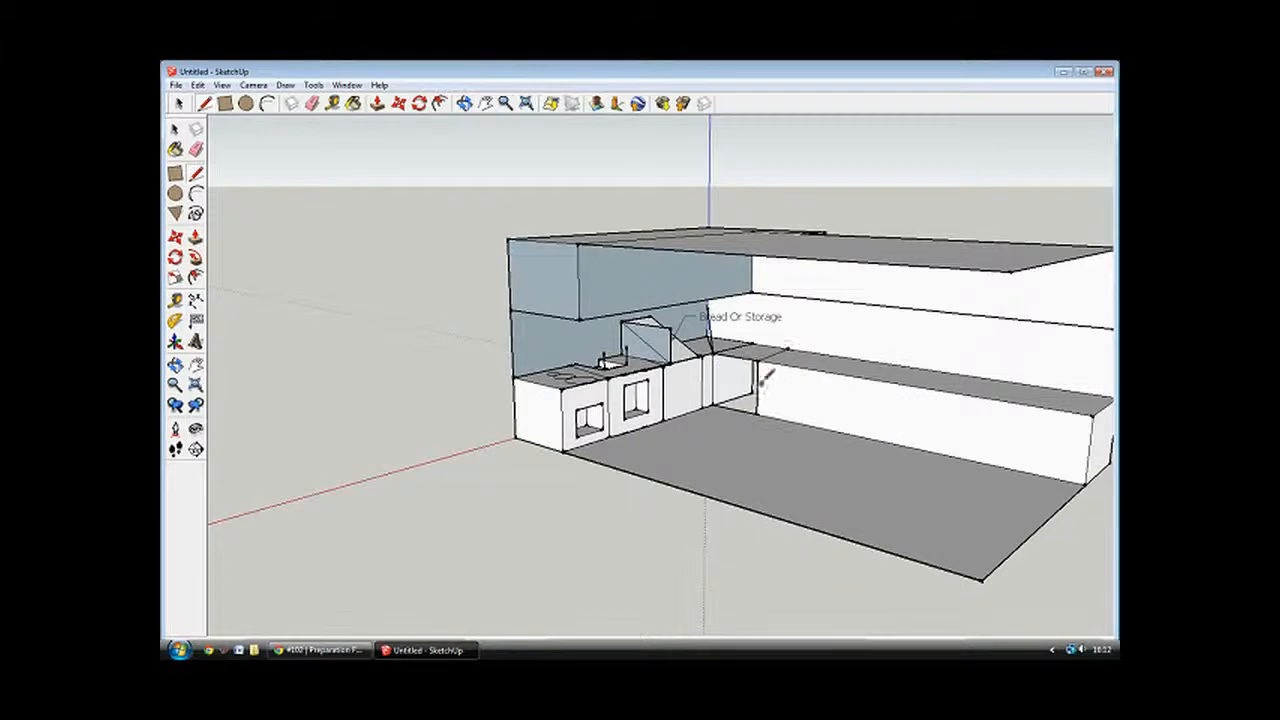
right_click(742, 352)
click(776, 374)
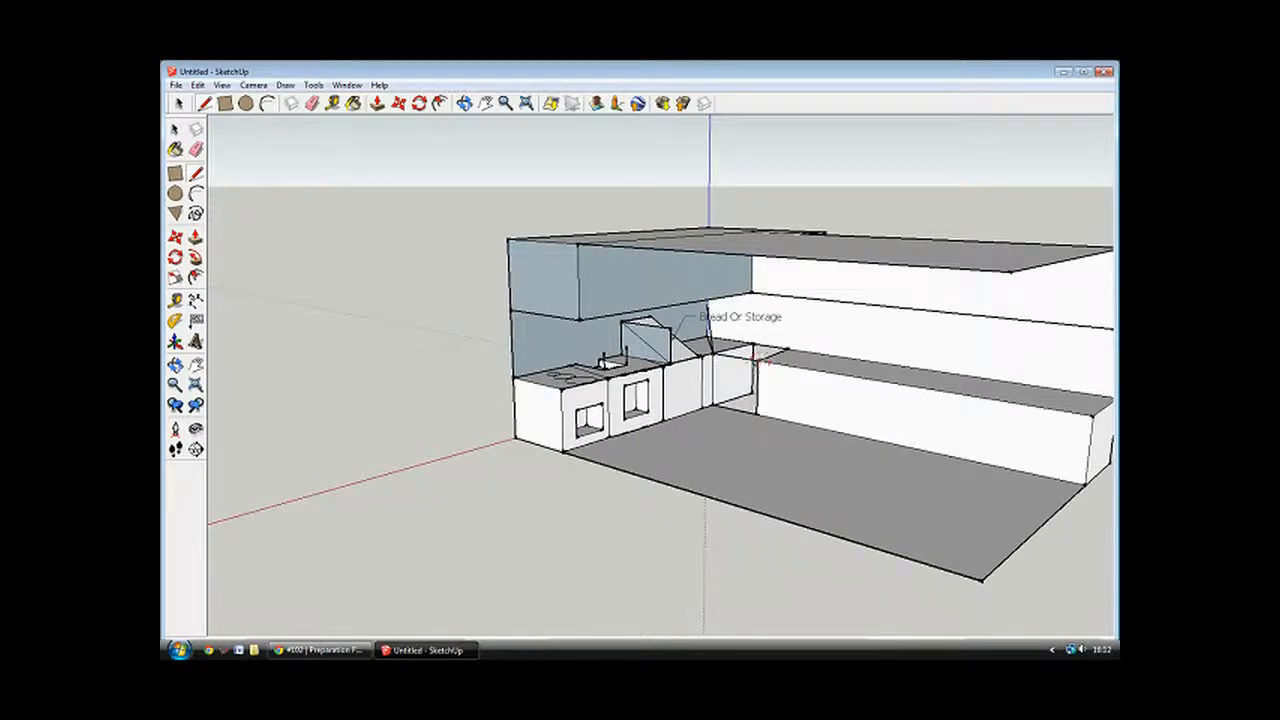
right_click(743, 351)
click(767, 378)
Draw a rectangle on the long wall above the corner section and Push/Pull it outward into an upright block.
key(l)
click(711, 405)
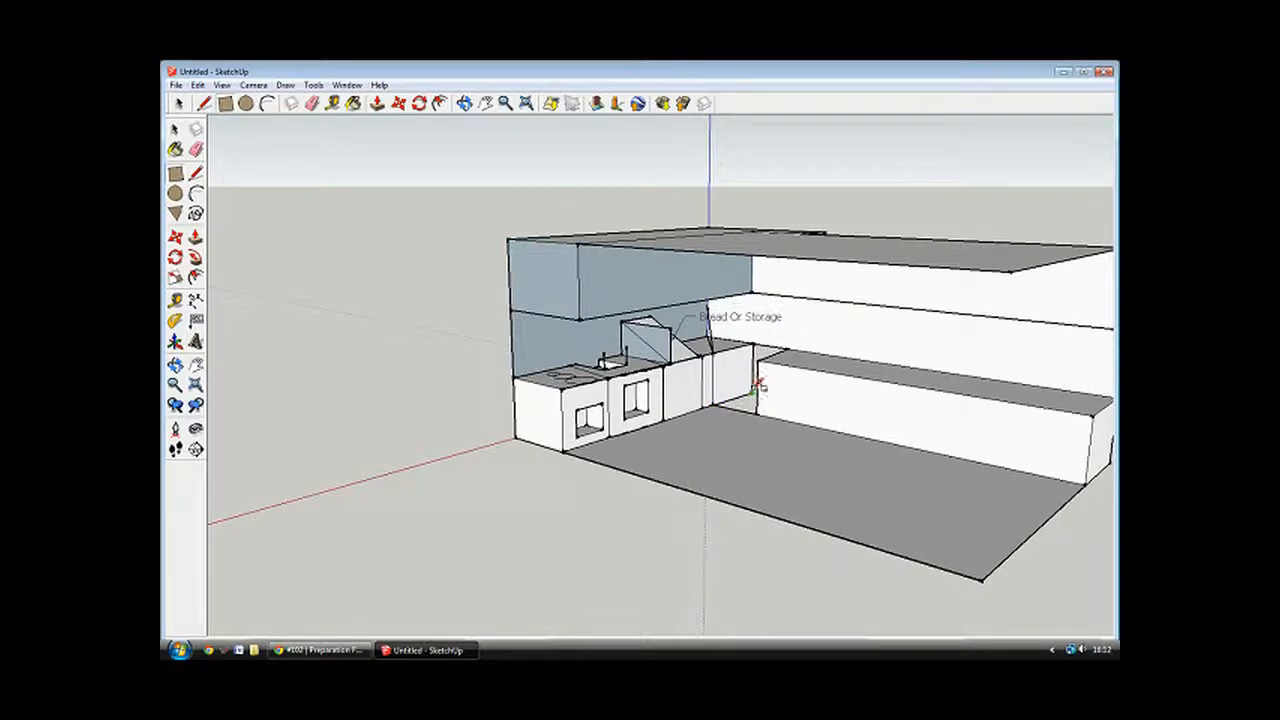
click(790, 300)
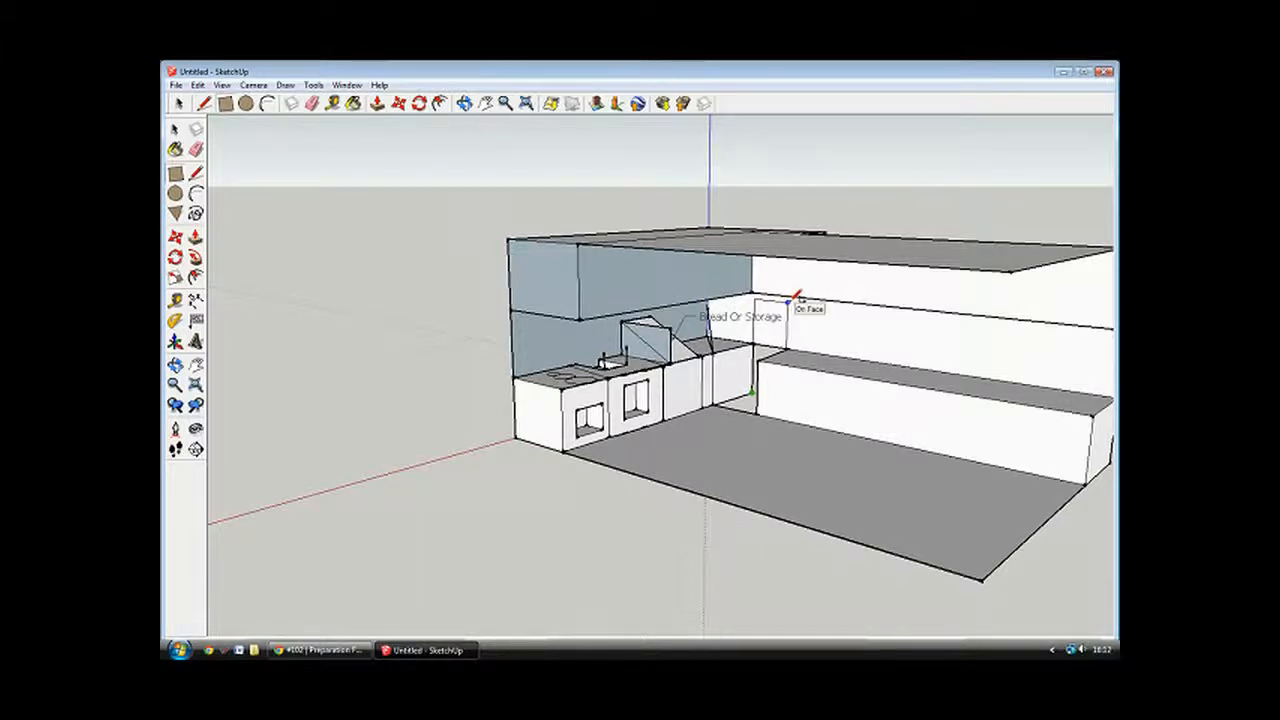
click(377, 103)
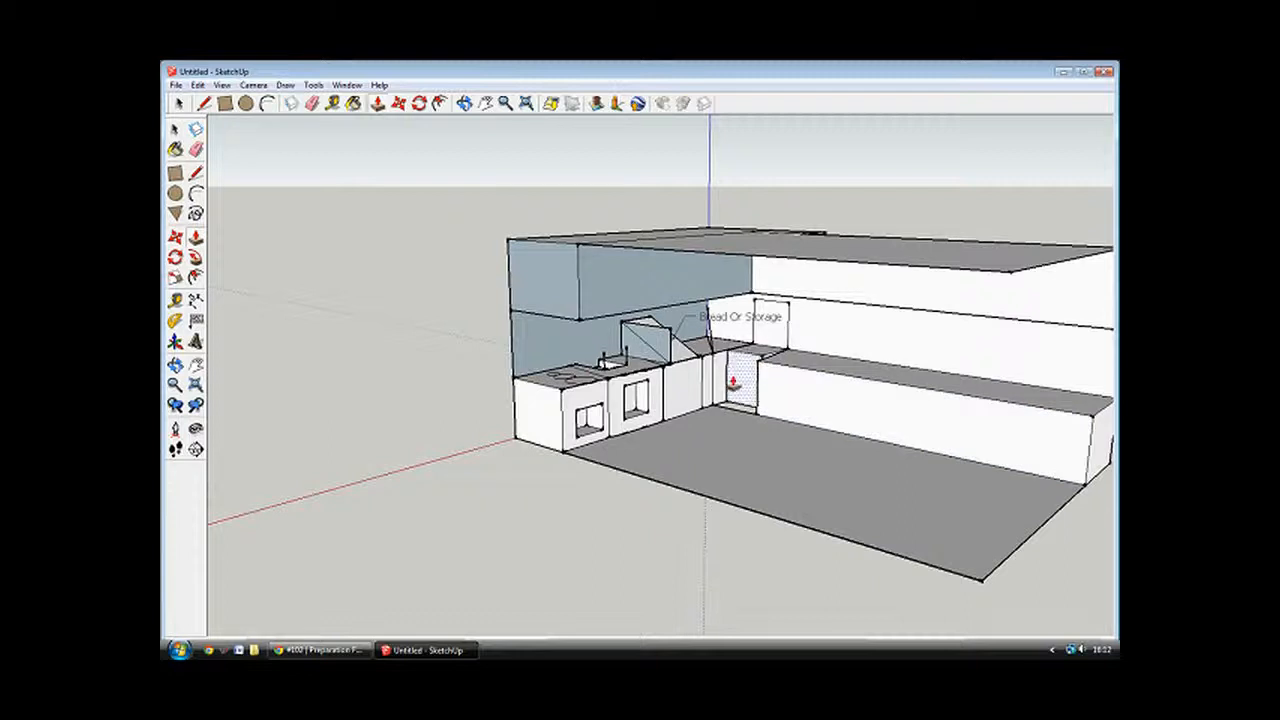
drag(770, 346, 741, 355)
middle_drag(748, 357, 934, 364)
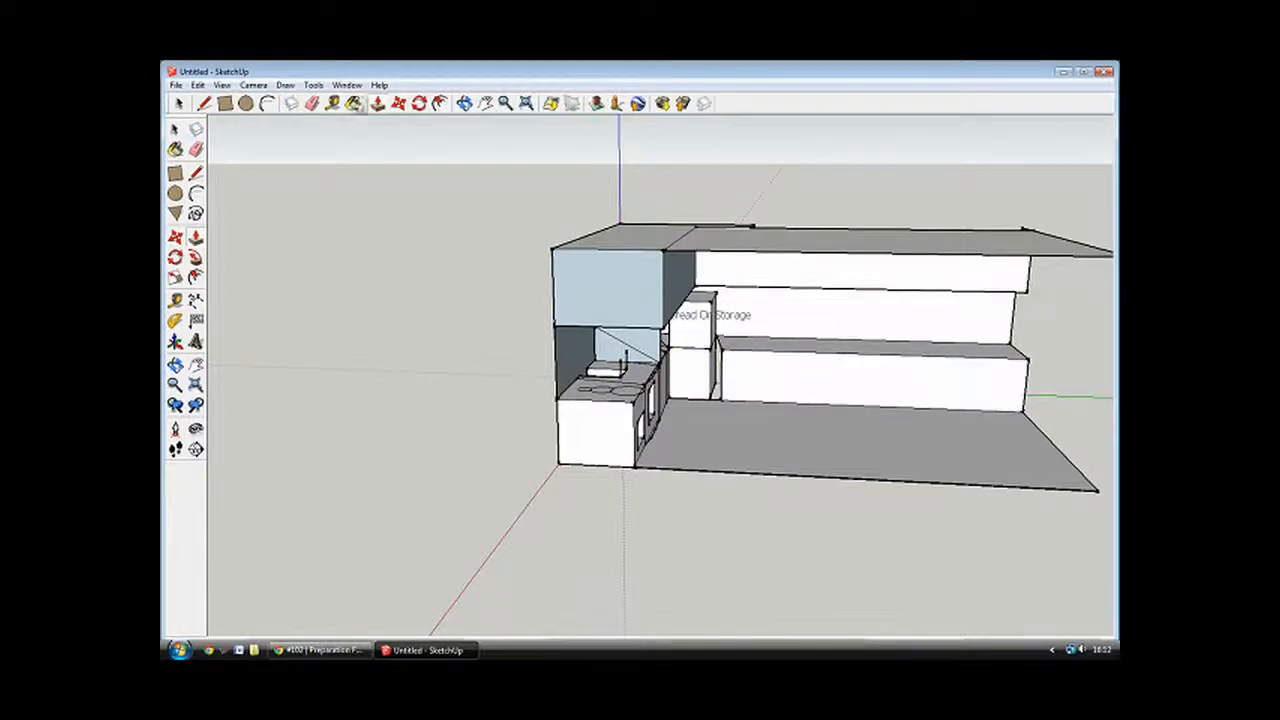
Draw a rectangle closing the gap in the long counter's front beside the corner section.
click(225, 104)
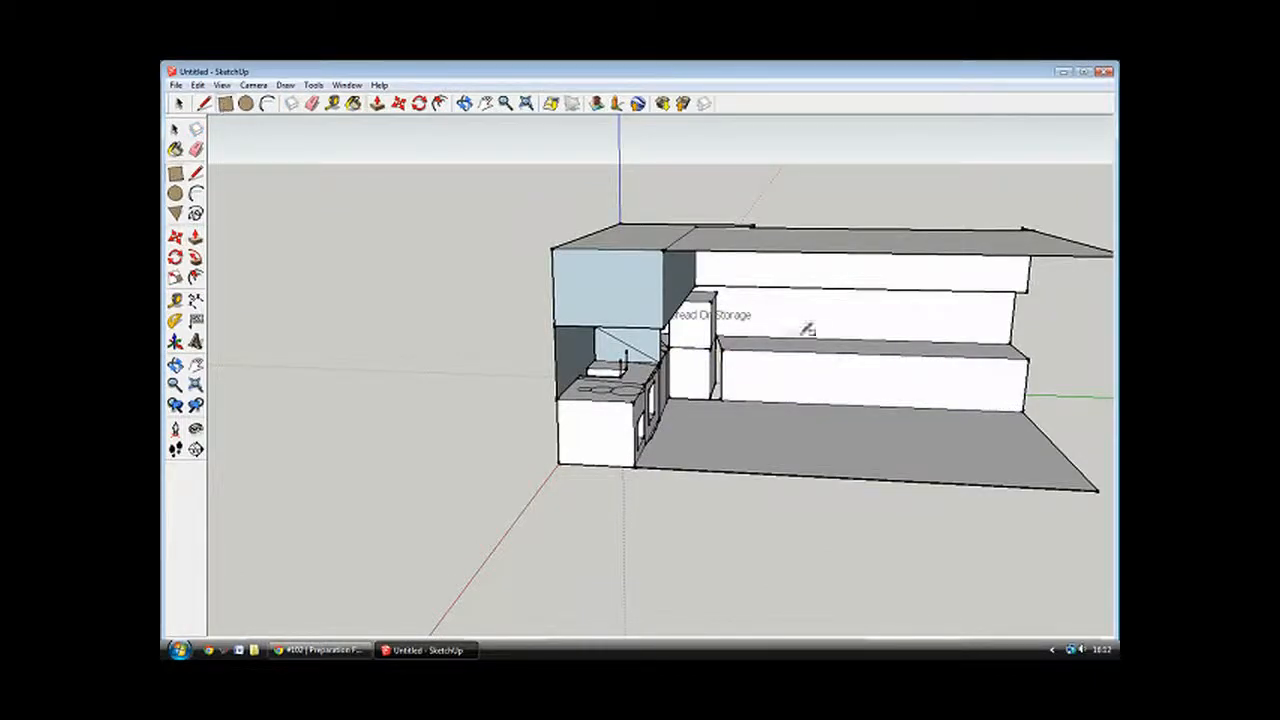
click(719, 346)
click(718, 394)
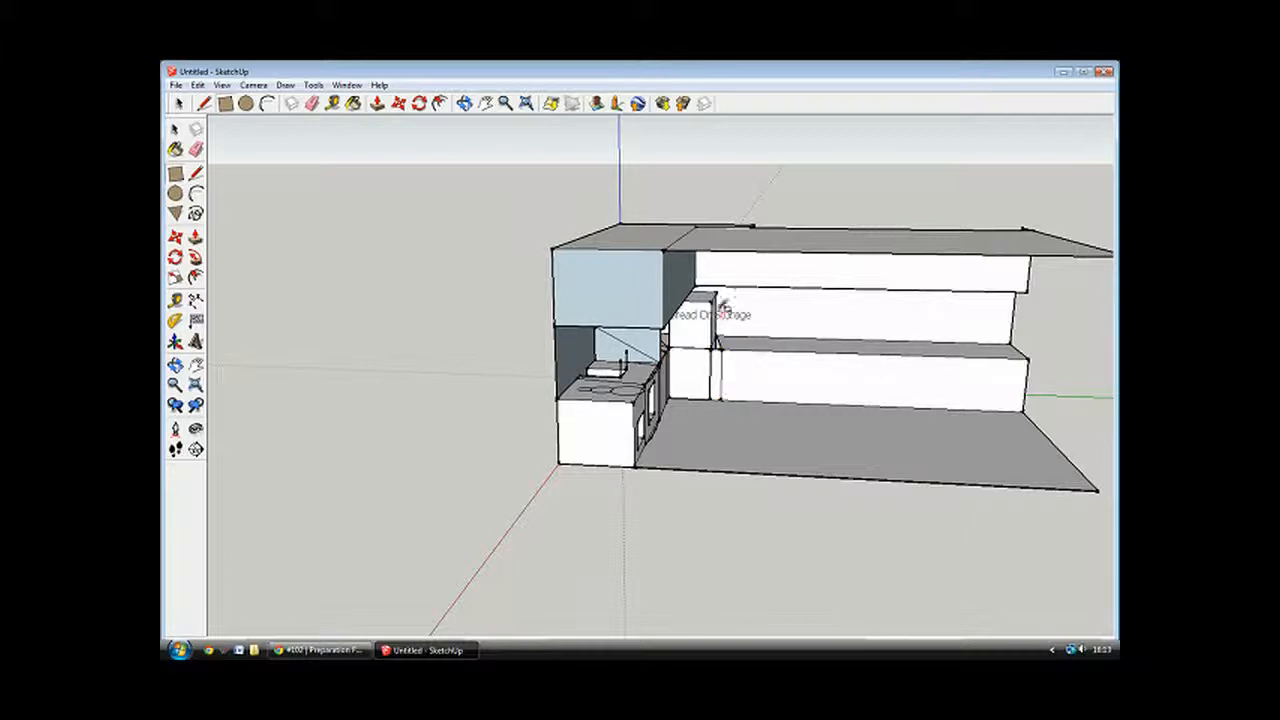
middle_drag(787, 335, 745, 337)
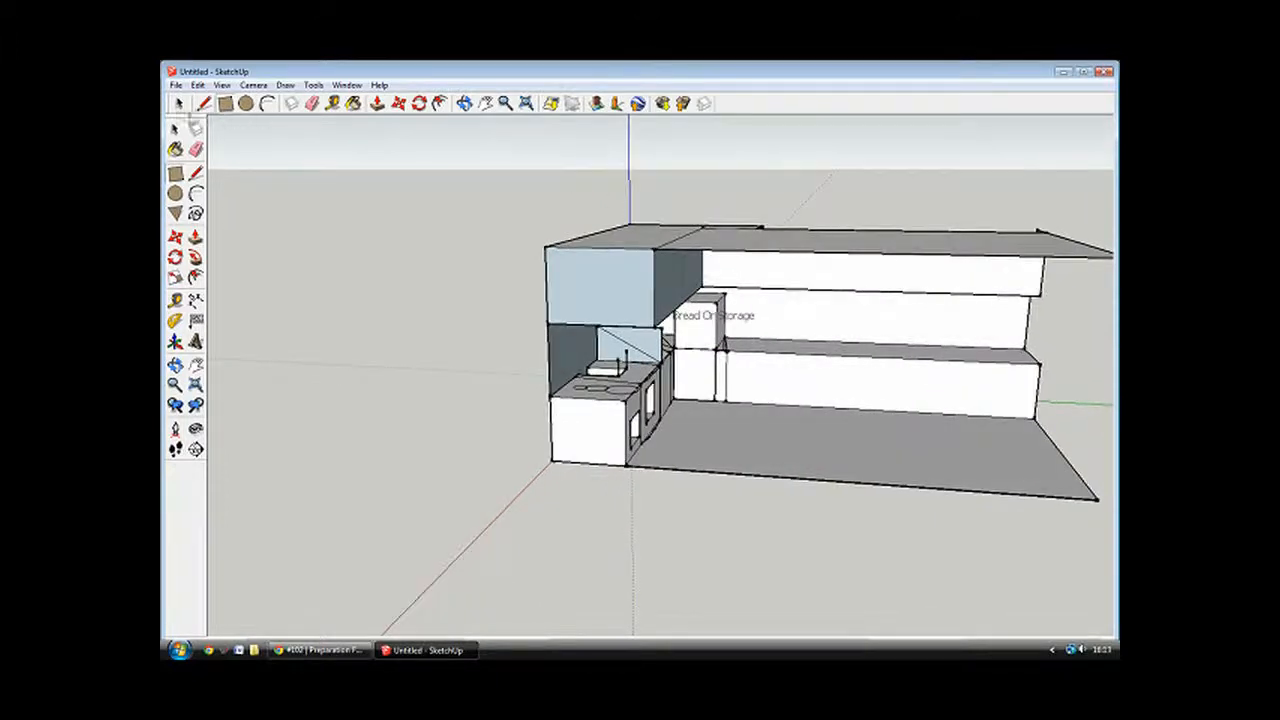
Erase the "Bread Or Storage" text label.
mouse_move(712, 312)
middle_down()
mouse_move(690, 316)
mouse_move(730, 313)
middle_up()
right_click(727, 321)
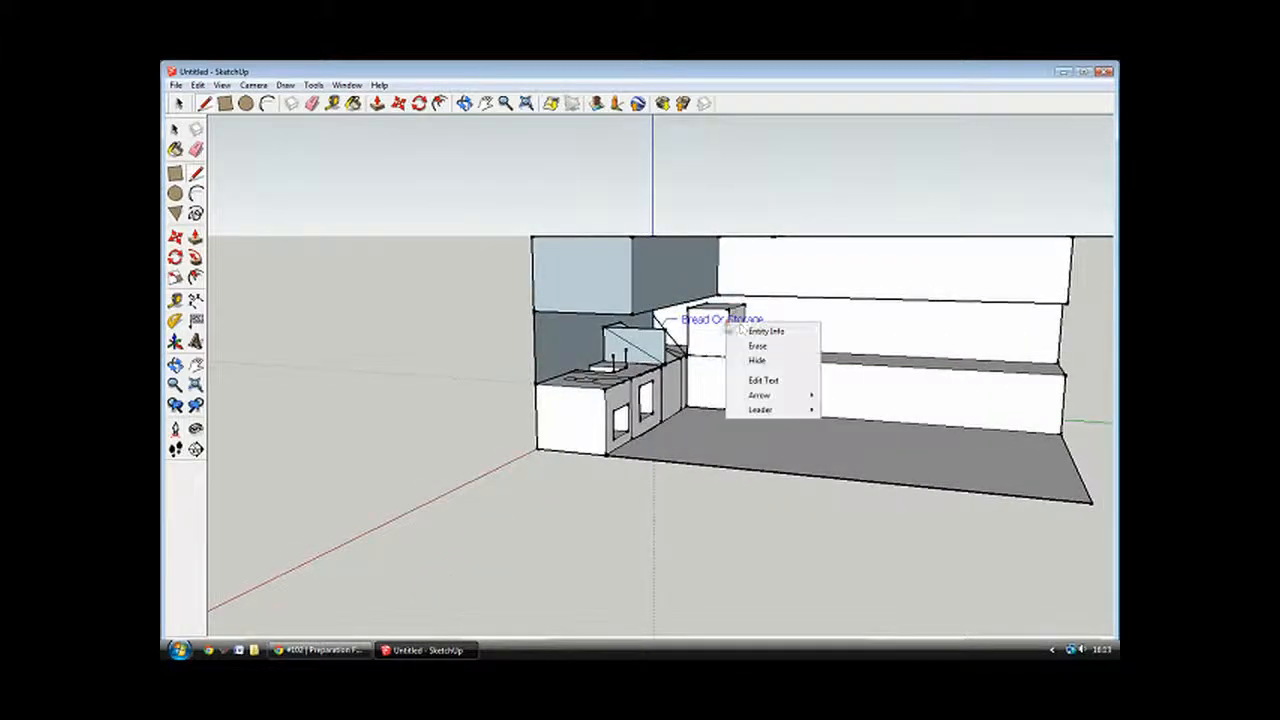
click(757, 345)
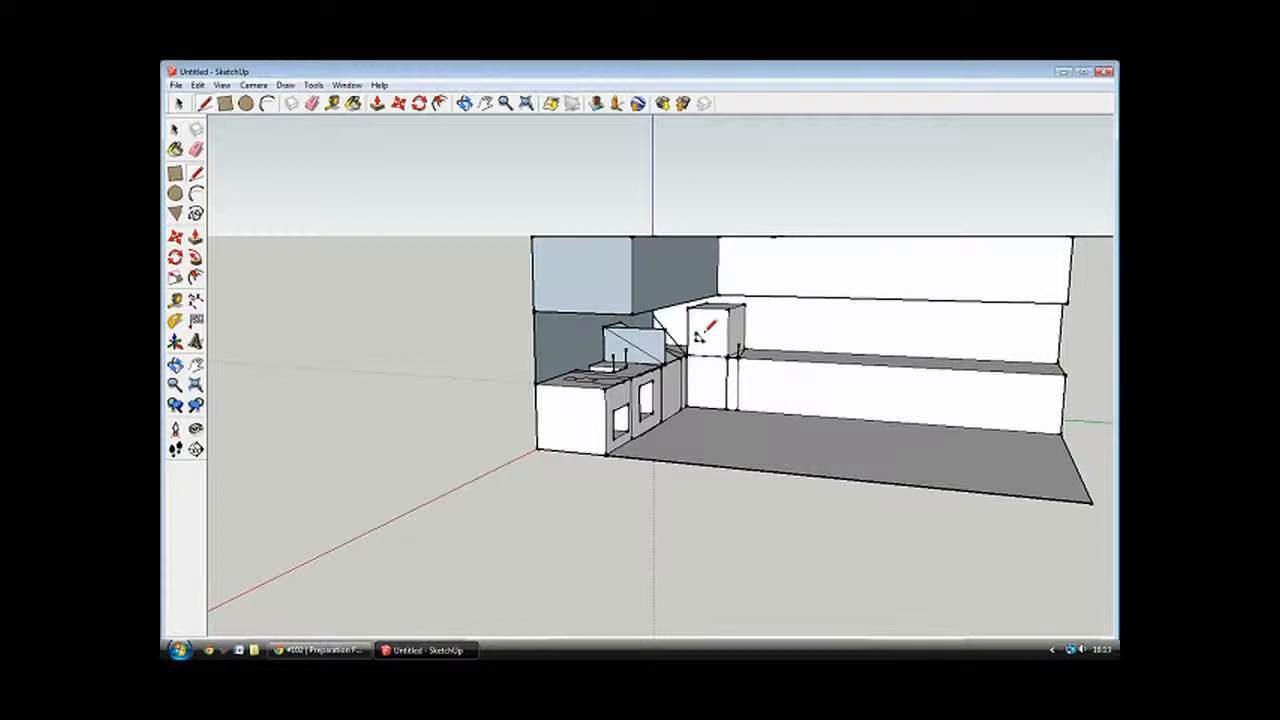
Push/Pull the top of the upright block upward through the wall cabinet to the ceiling.
middle_drag(886, 380, 313, 307)
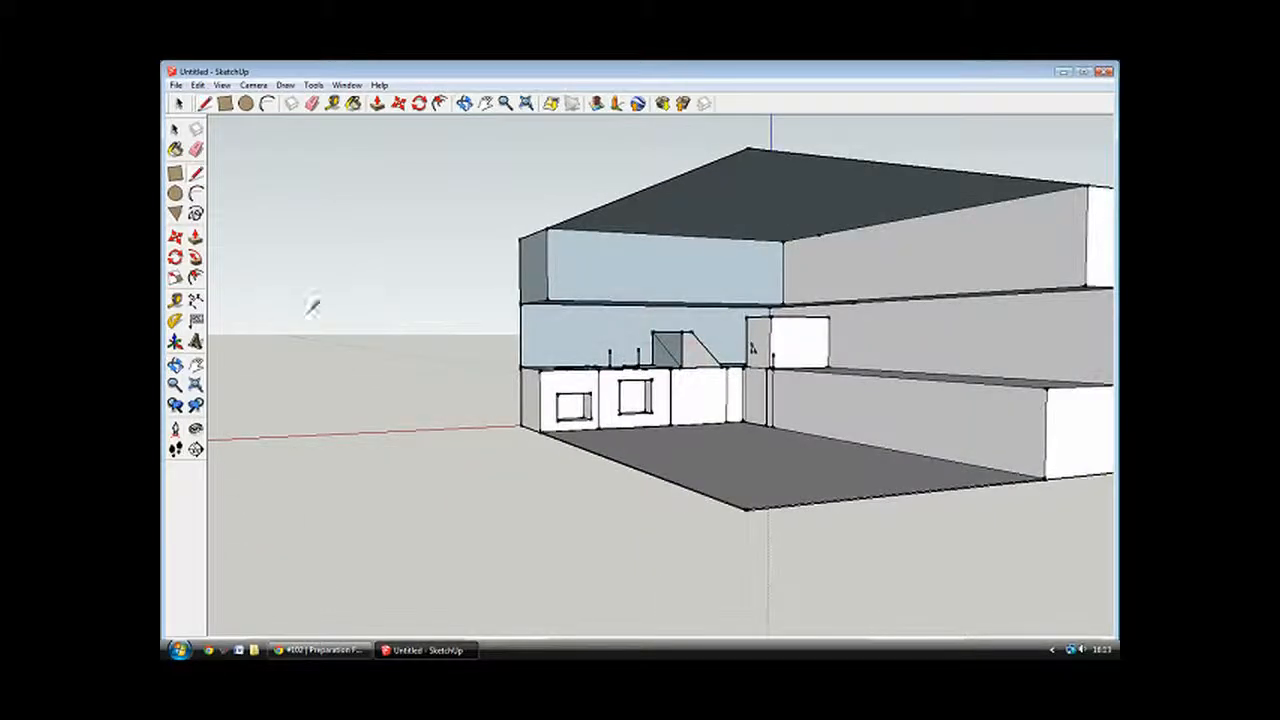
middle_drag(640, 400, 634, 194)
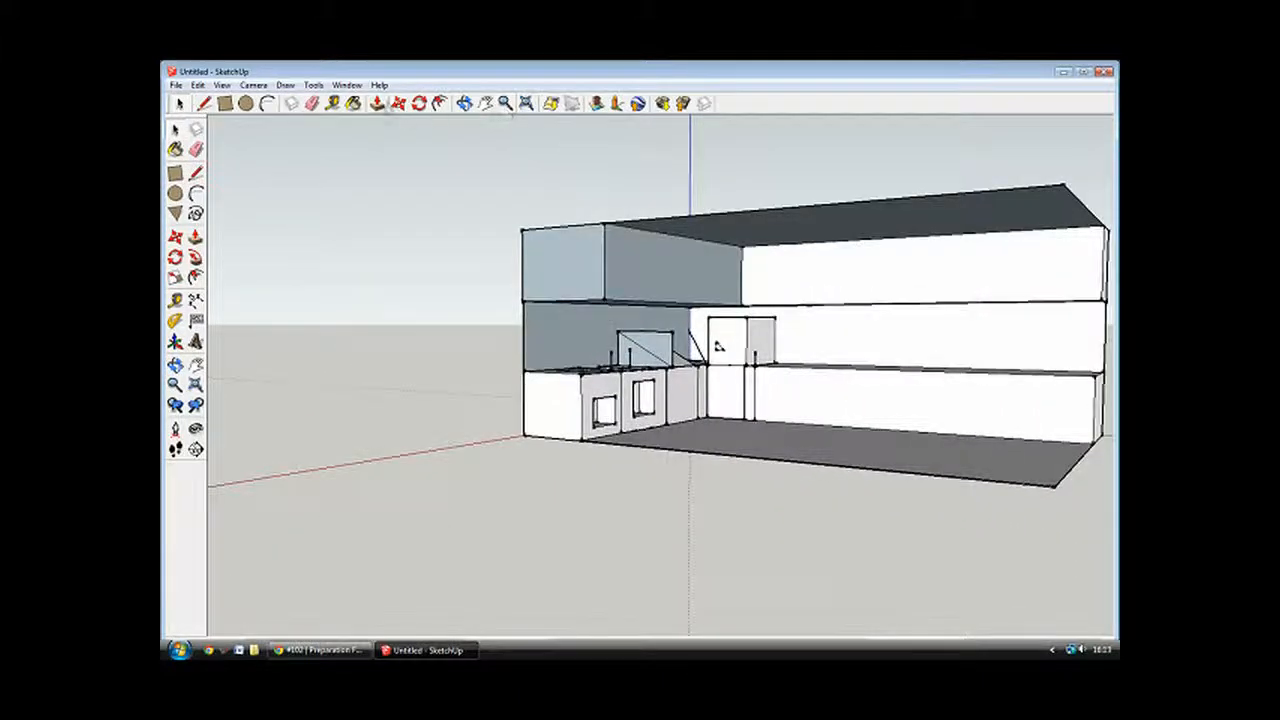
mouse_move(717, 345)
middle_down()
mouse_move(766, 326)
mouse_move(706, 331)
middle_up()
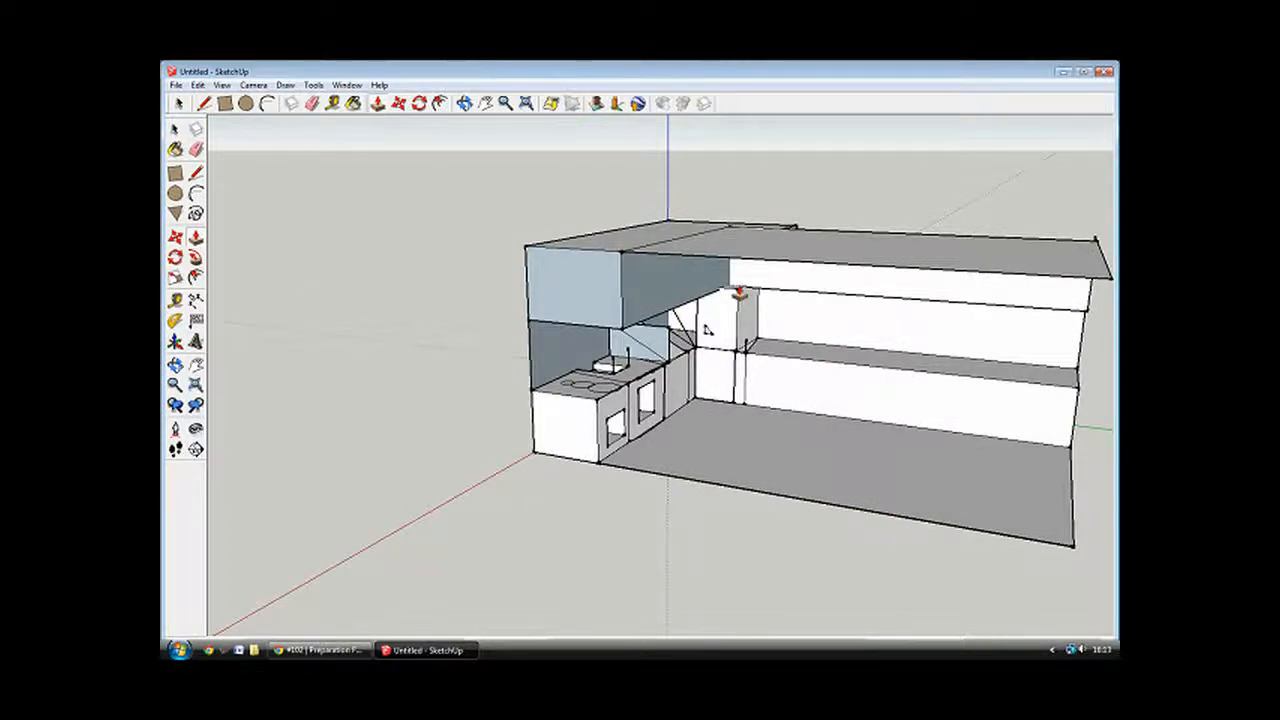
click(738, 265)
middle_drag(725, 386, 744, 268)
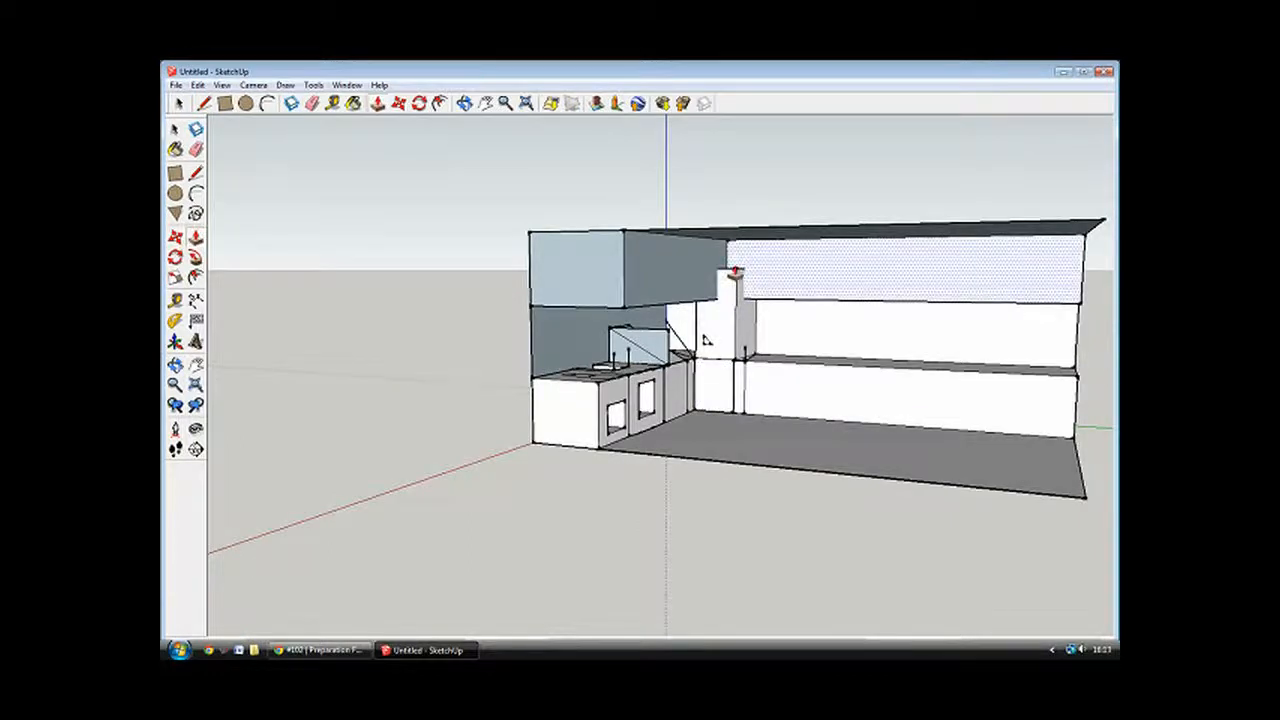
middle_drag(704, 339, 705, 333)
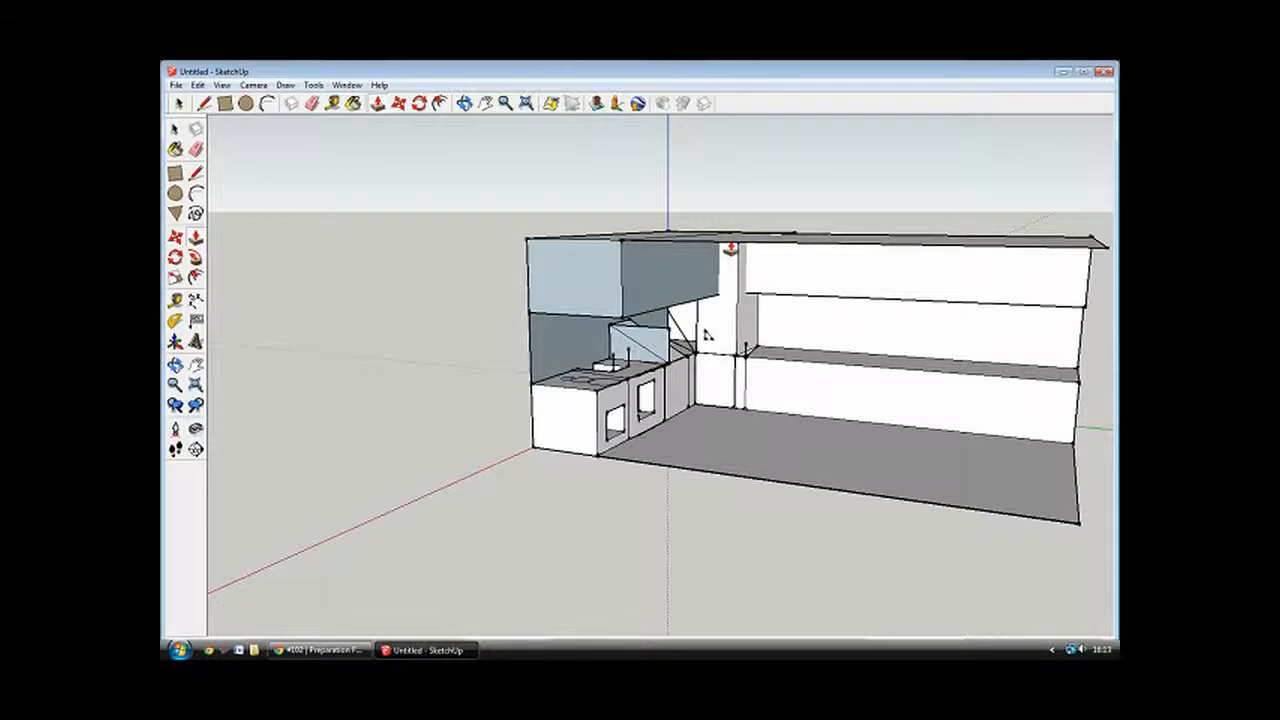
Push/Pull the long wall's upper cabinet outward to the front of the upright block.
middle_drag(743, 343, 757, 282)
middle_drag(292, 360, 175, 347)
drag(868, 287, 840, 291)
Erase the stray vertical edges on the long counter's front and beside the base of the upright block.
mouse_move(744, 290)
middle_down()
mouse_move(814, 200)
mouse_move(682, 275)
mouse_move(763, 309)
mouse_move(789, 434)
mouse_move(917, 417)
mouse_move(747, 415)
mouse_move(762, 402)
middle_up()
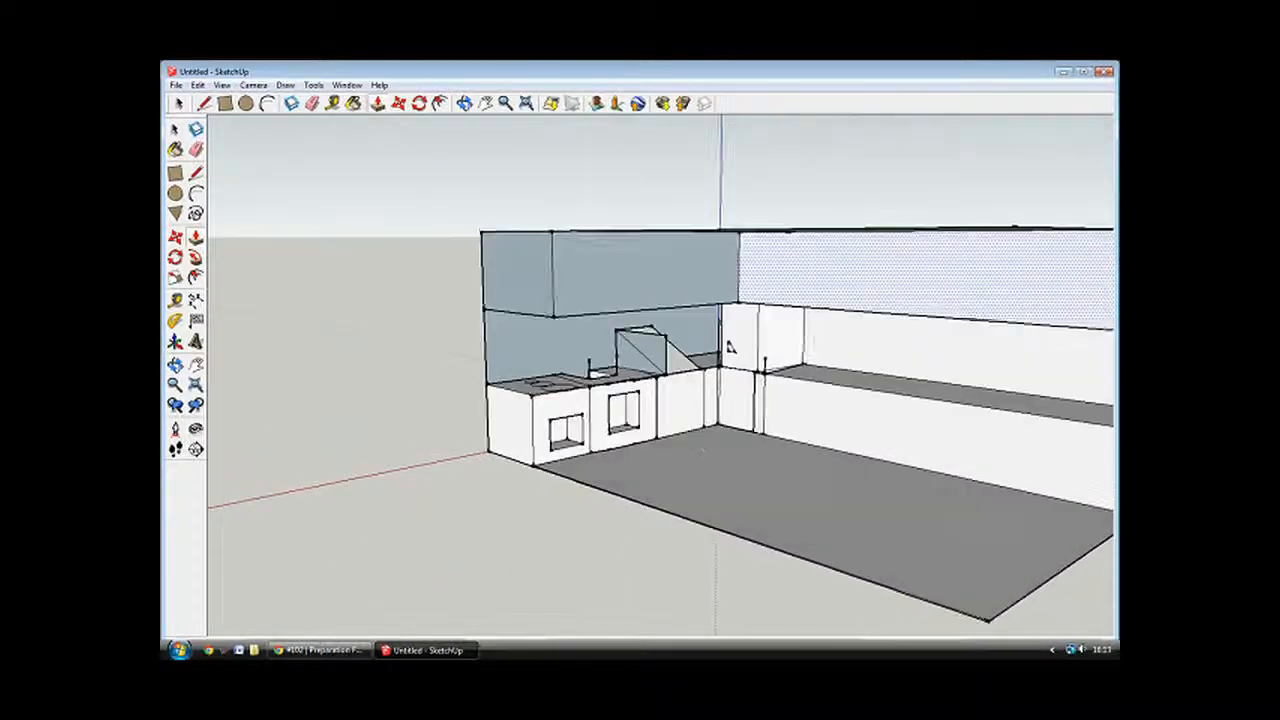
right_click(766, 401)
click(796, 419)
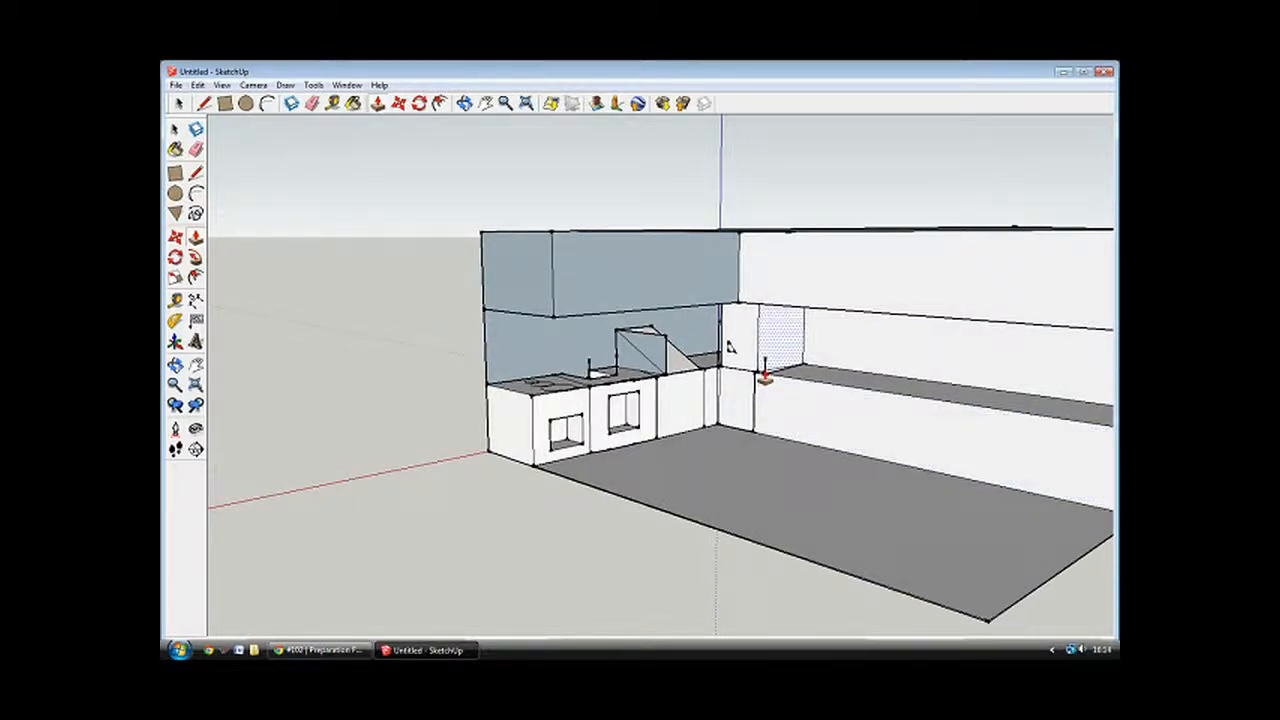
right_click(765, 370)
click(796, 393)
mouse_move(854, 394)
middle_down()
mouse_move(1029, 354)
mouse_move(1111, 397)
mouse_move(990, 397)
mouse_move(937, 415)
middle_up()
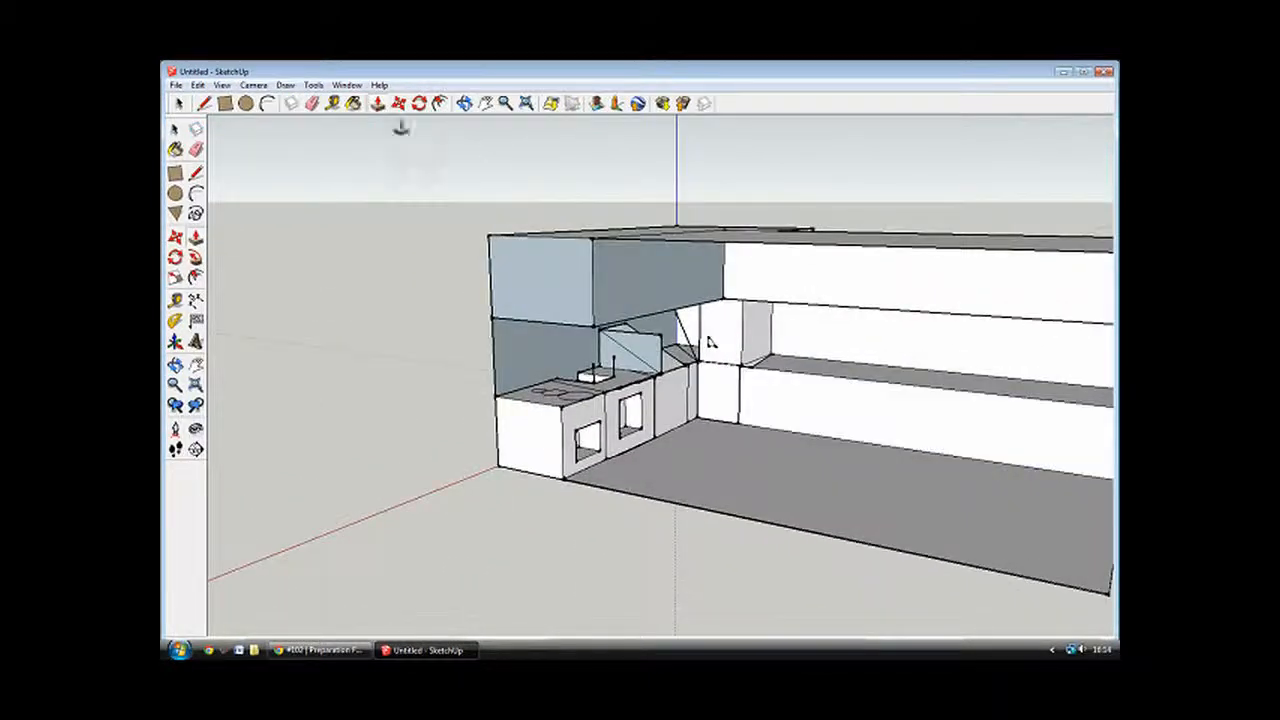
Draw a vertical divider line on the long counter's front, a short distance from the upright corner block.
click(204, 104)
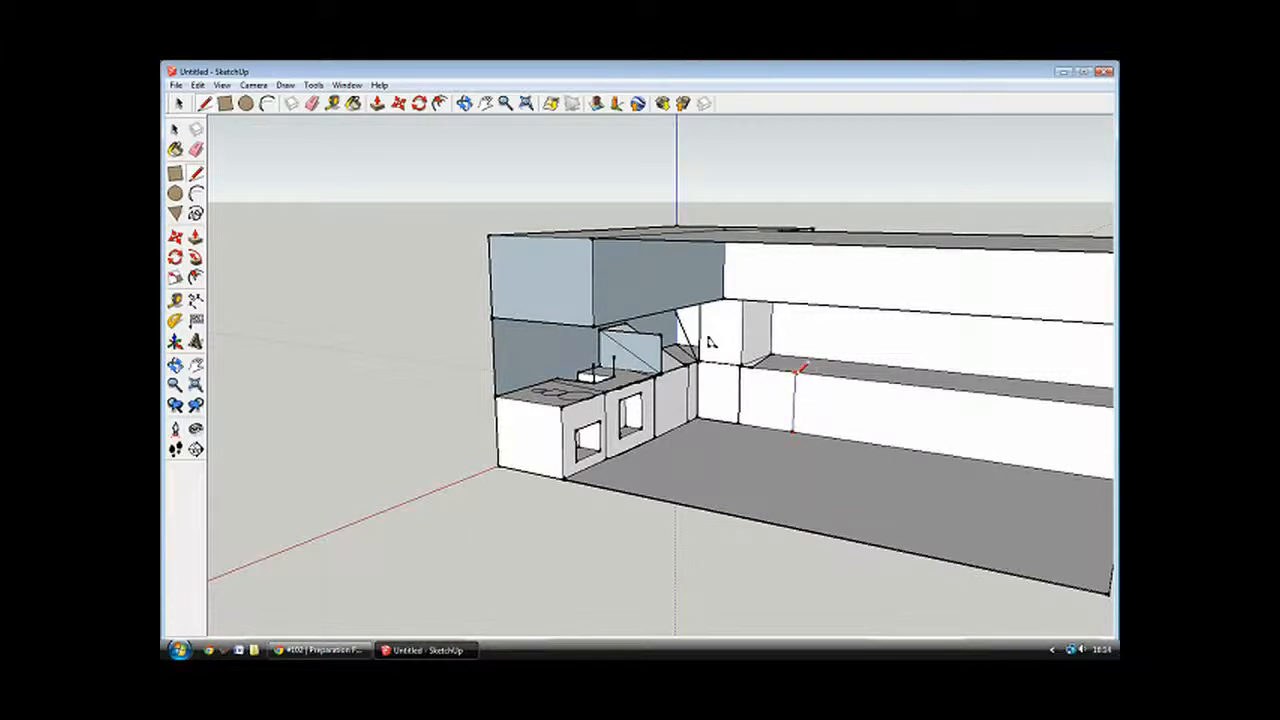
middle_drag(783, 388, 891, 372)
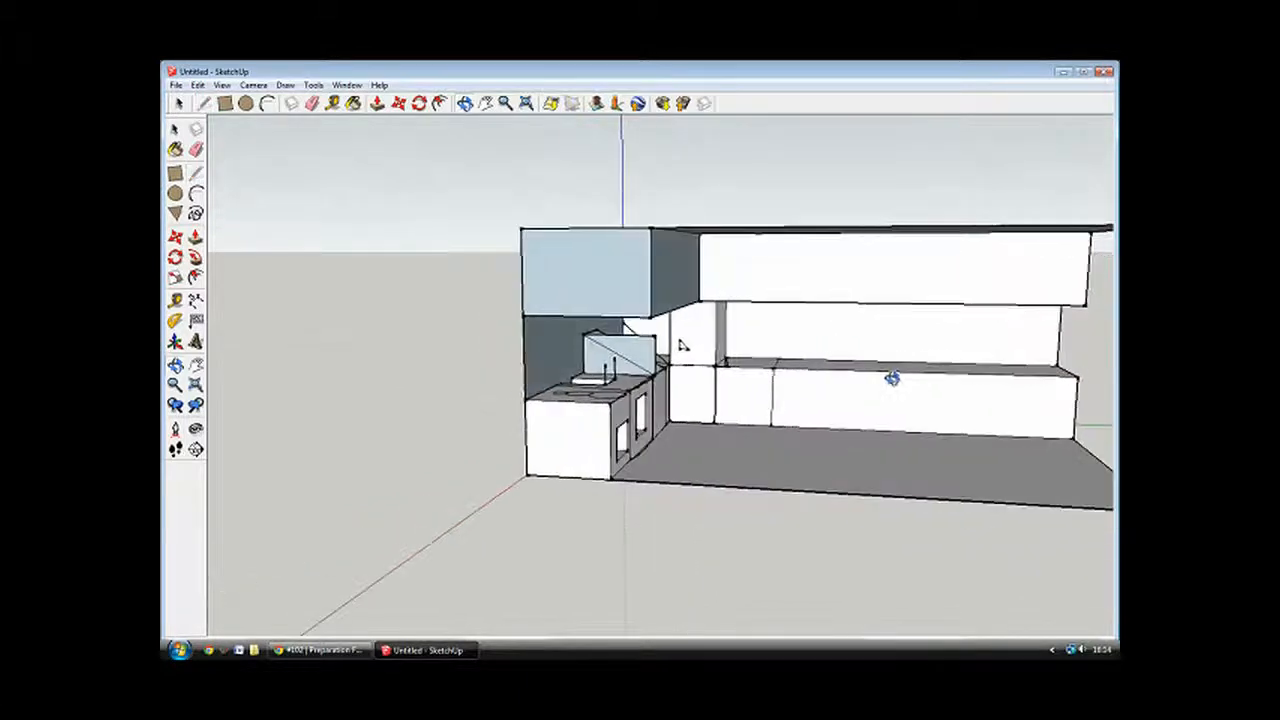
middle_drag(680, 345, 720, 360)
Draw a rectangle across the open back of the long wall's upper cabinet to close it.
middle_drag(800, 375, 418, 197)
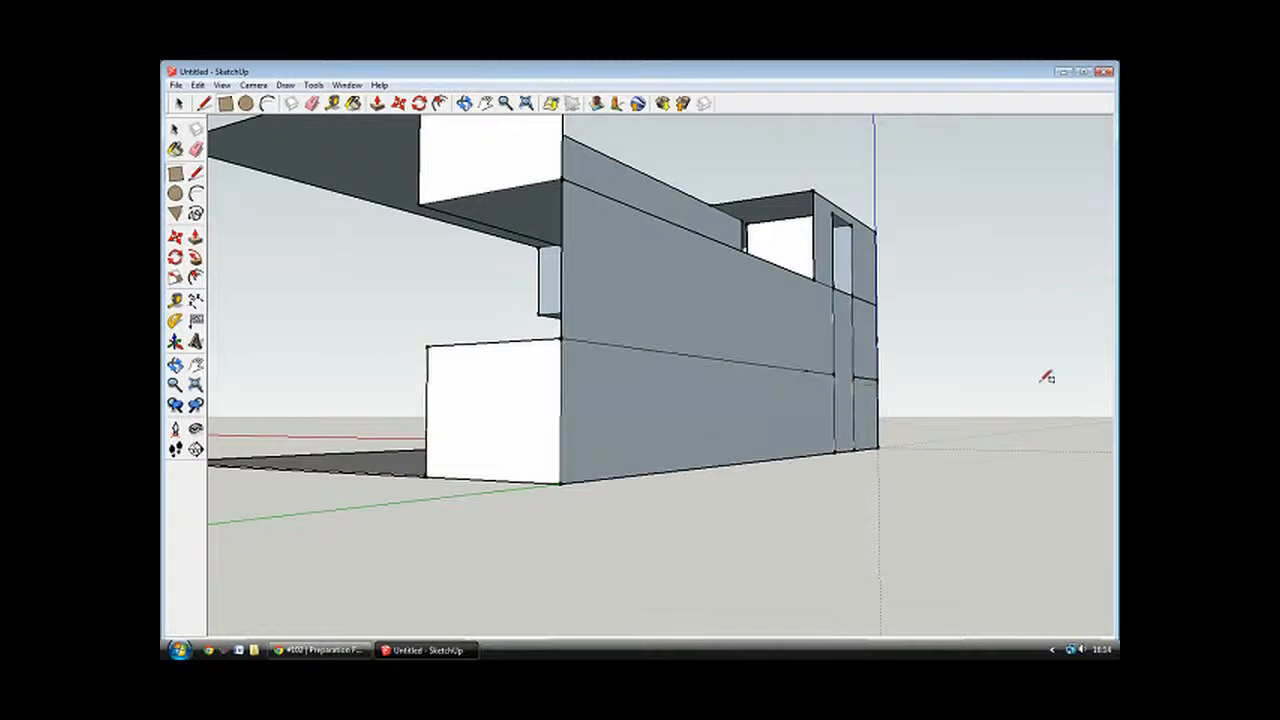
middle_drag(786, 316, 688, 383)
key(r)
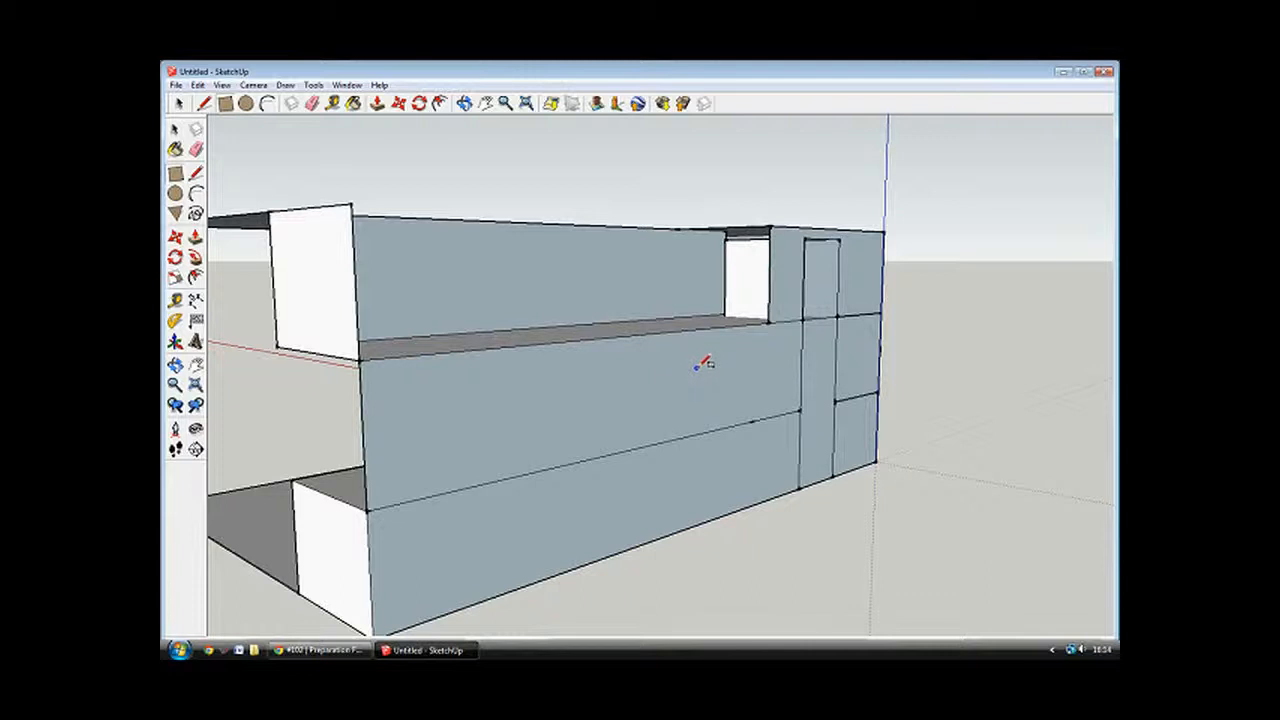
click(360, 360)
click(770, 227)
Erase the stray edges on the slanted storage box and draw a circle on its sloping front.
middle_drag(740, 250, 660, 362)
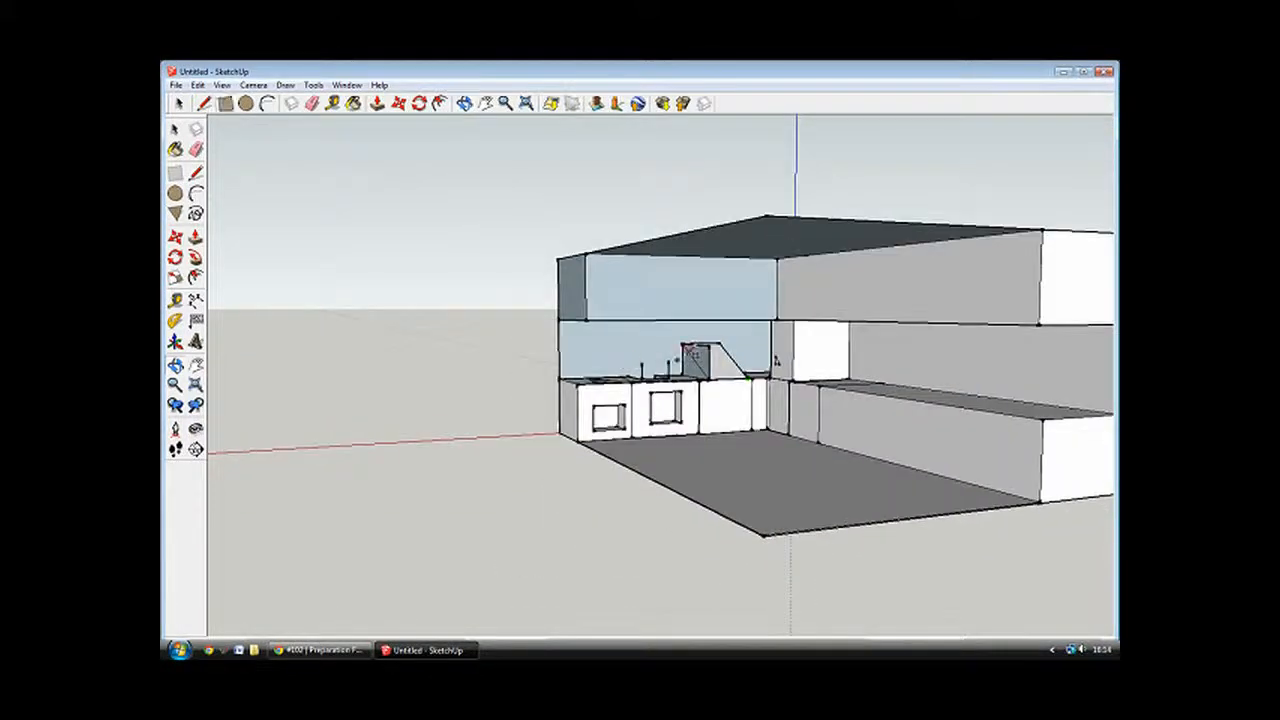
right_click(701, 356)
click(724, 380)
right_click(714, 342)
click(716, 352)
right_click(708, 347)
click(725, 371)
mouse_move(822, 384)
middle_down()
mouse_move(804, 415)
mouse_move(929, 403)
mouse_move(912, 432)
middle_up()
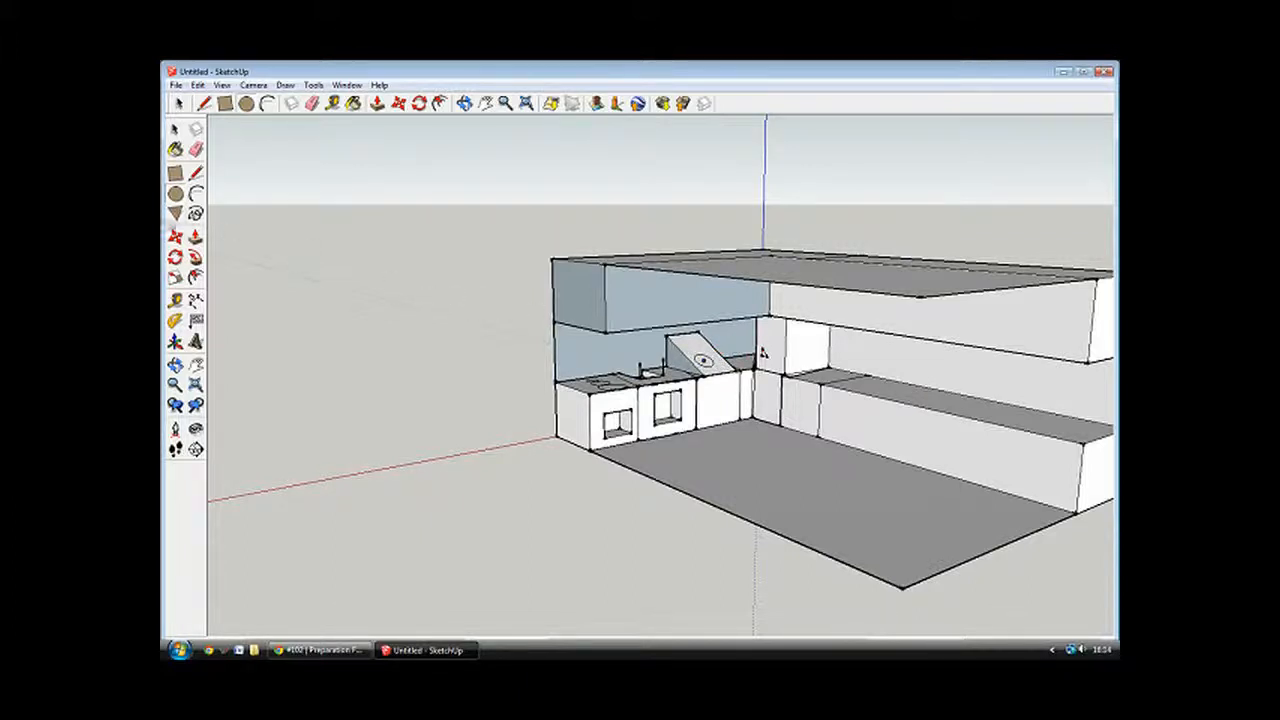
Draw a second vertical line on the long counter's front, between the upright block and the first divider.
middle_drag(891, 363, 1100, 350)
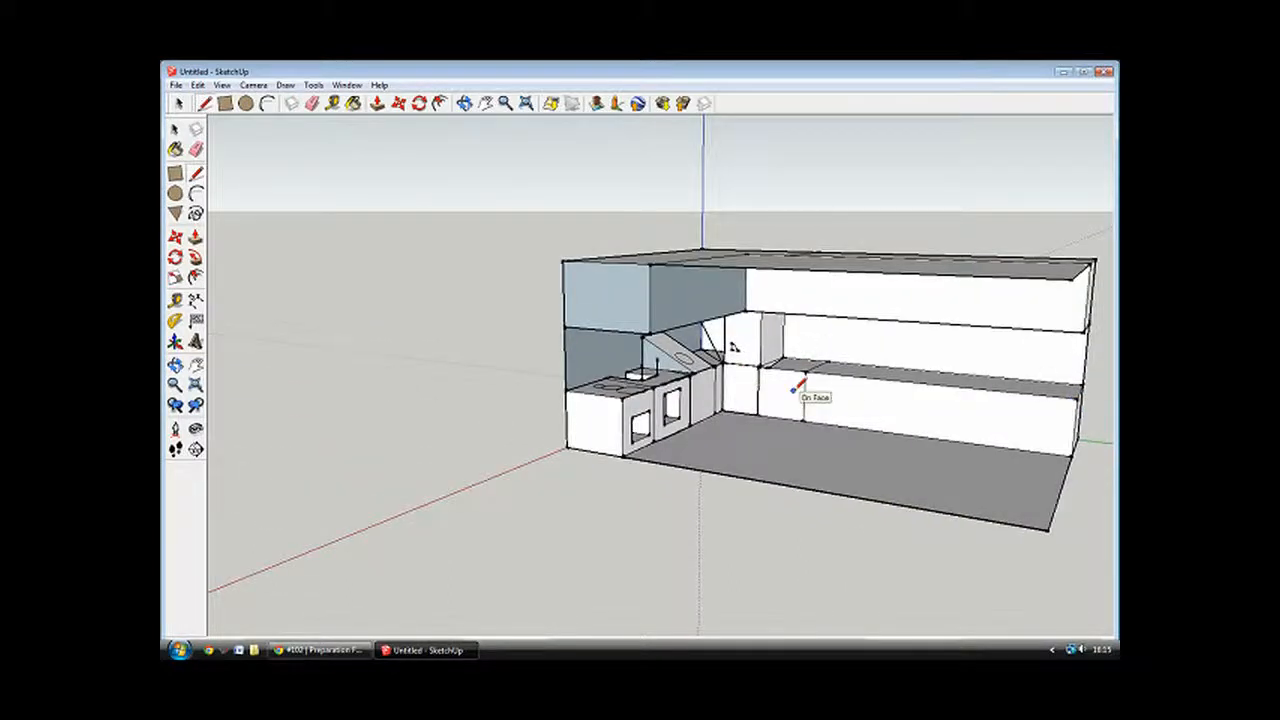
click(225, 103)
click(204, 104)
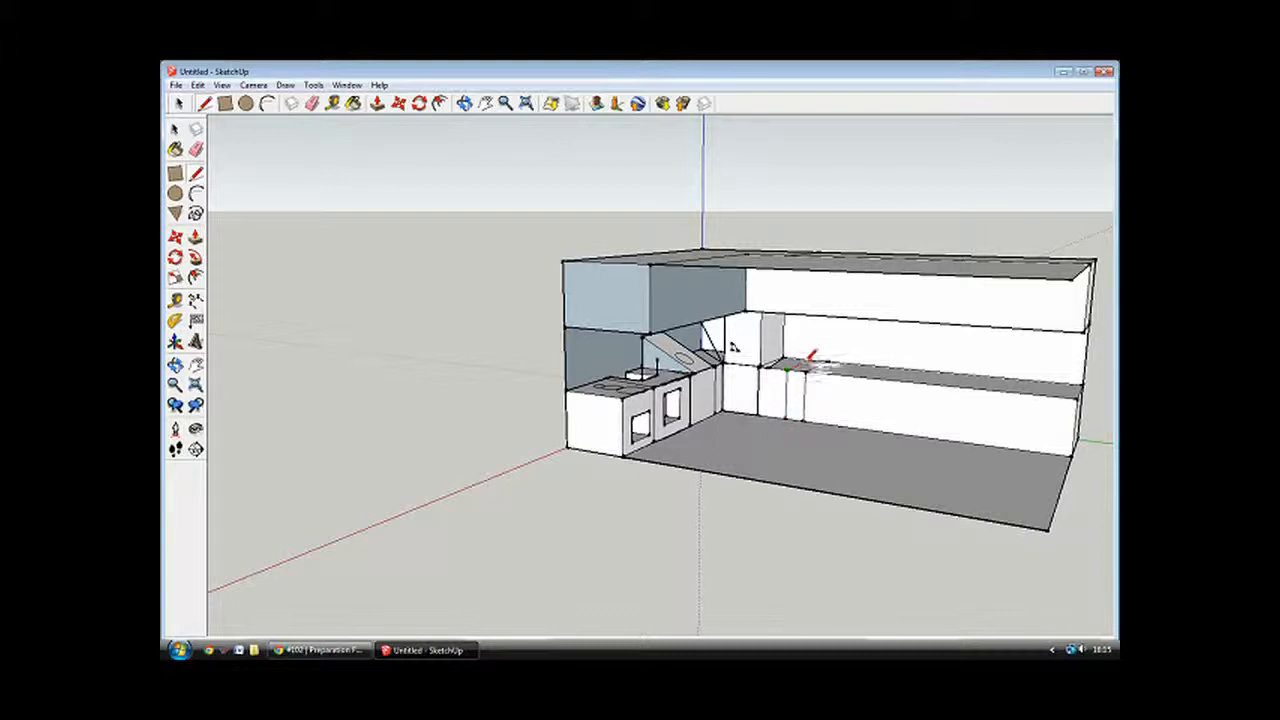
Build a sloping panel beside the upright block, from the back of the countertop to the wall cabinet's lower front edge.
click(225, 103)
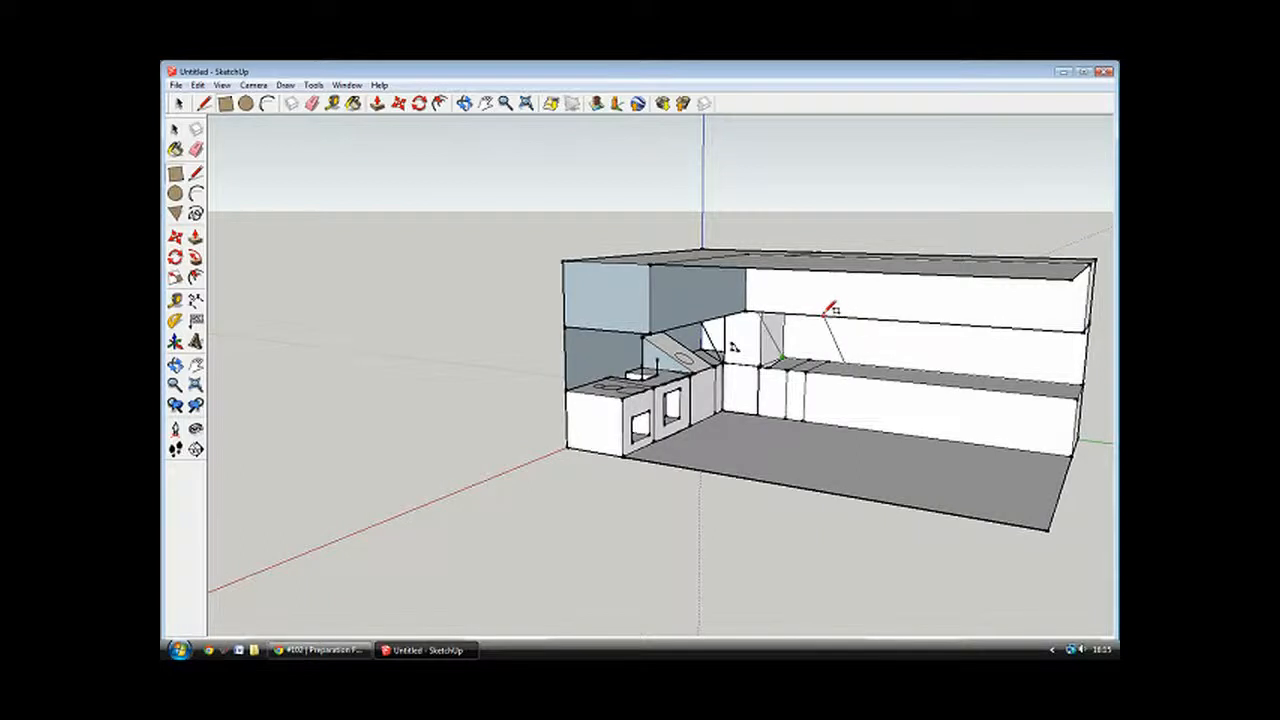
click(816, 318)
middle_drag(836, 334, 906, 374)
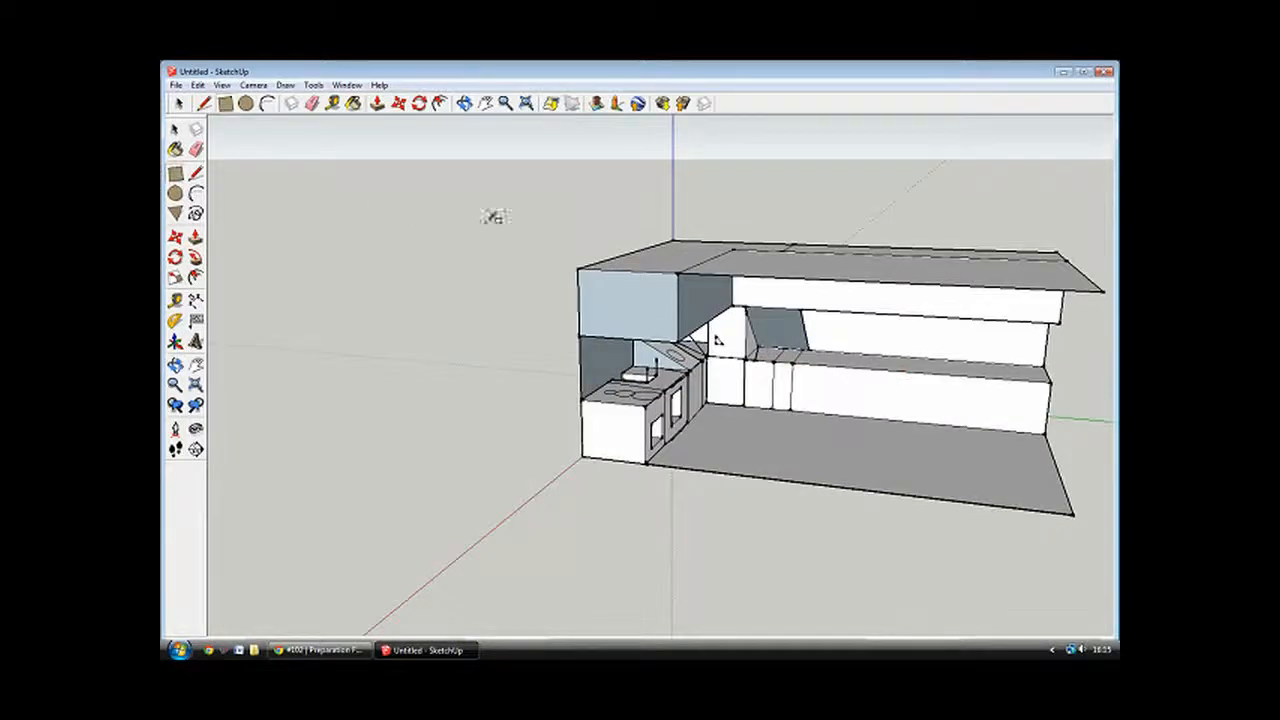
Draw a small circle on each of the two narrow counter fronts below the sloping panel.
click(246, 104)
click(752, 380)
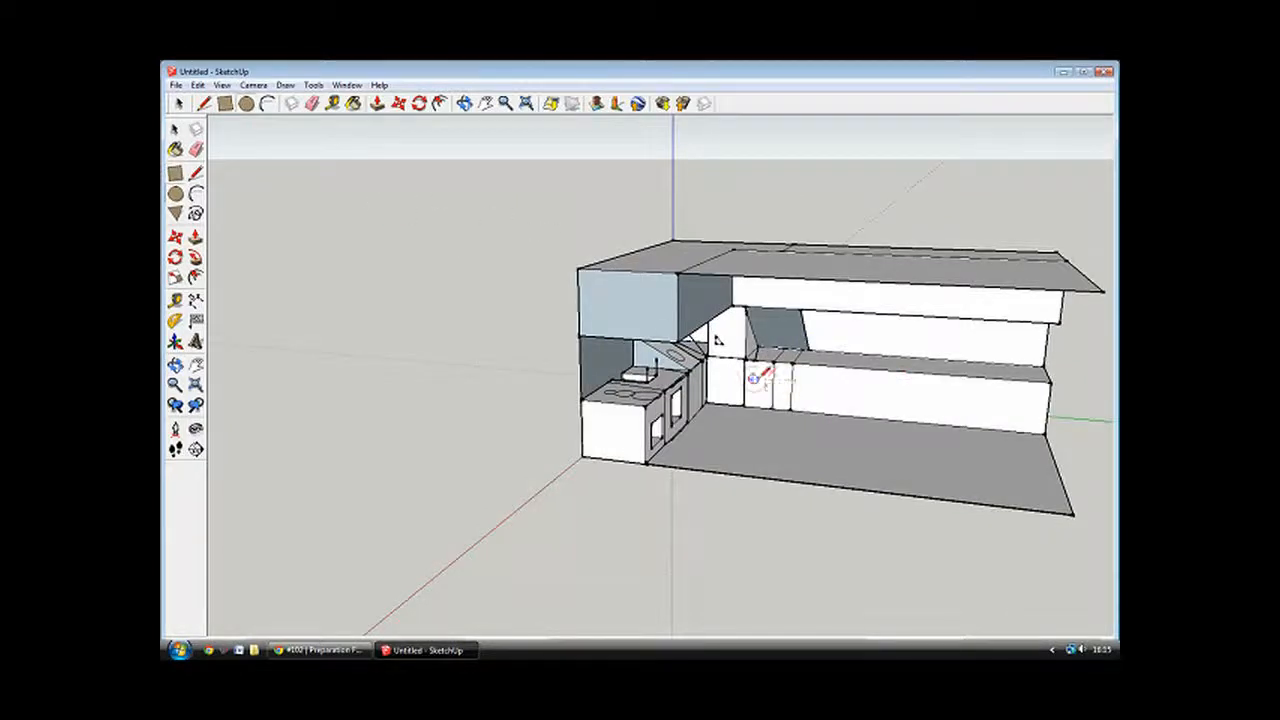
click(778, 380)
click(781, 380)
middle_drag(863, 396, 909, 359)
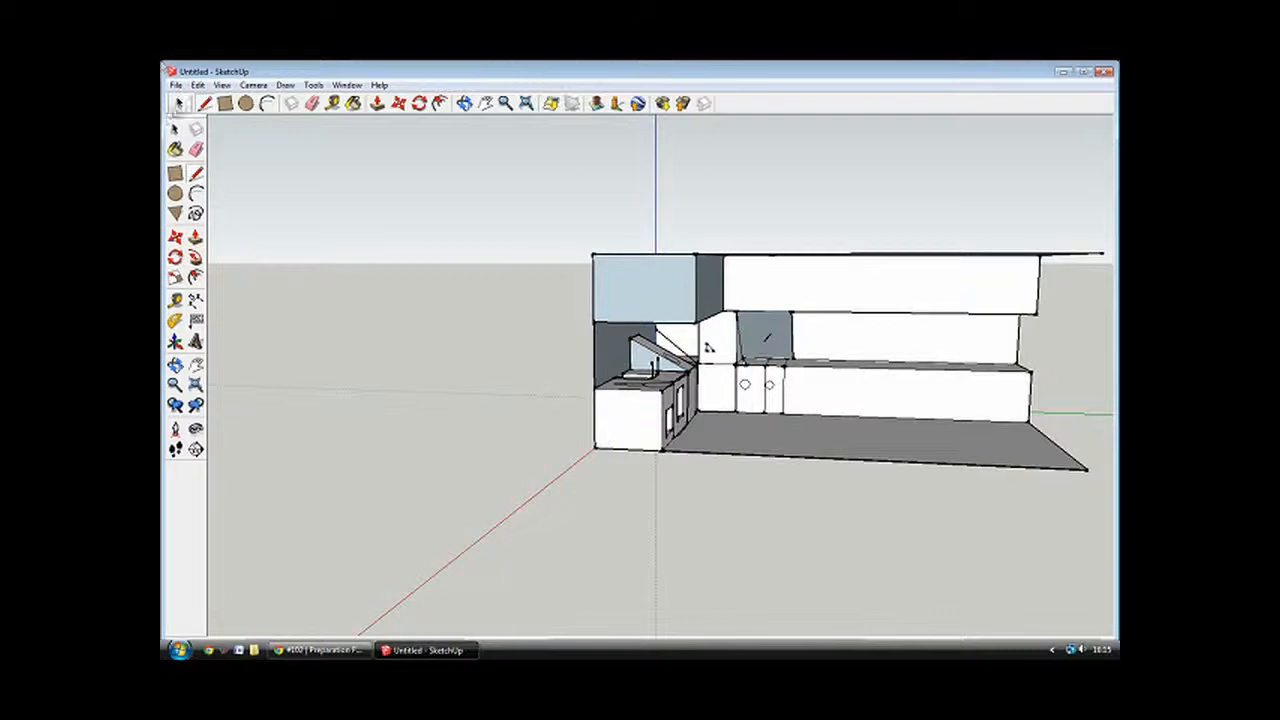
click(177, 86)
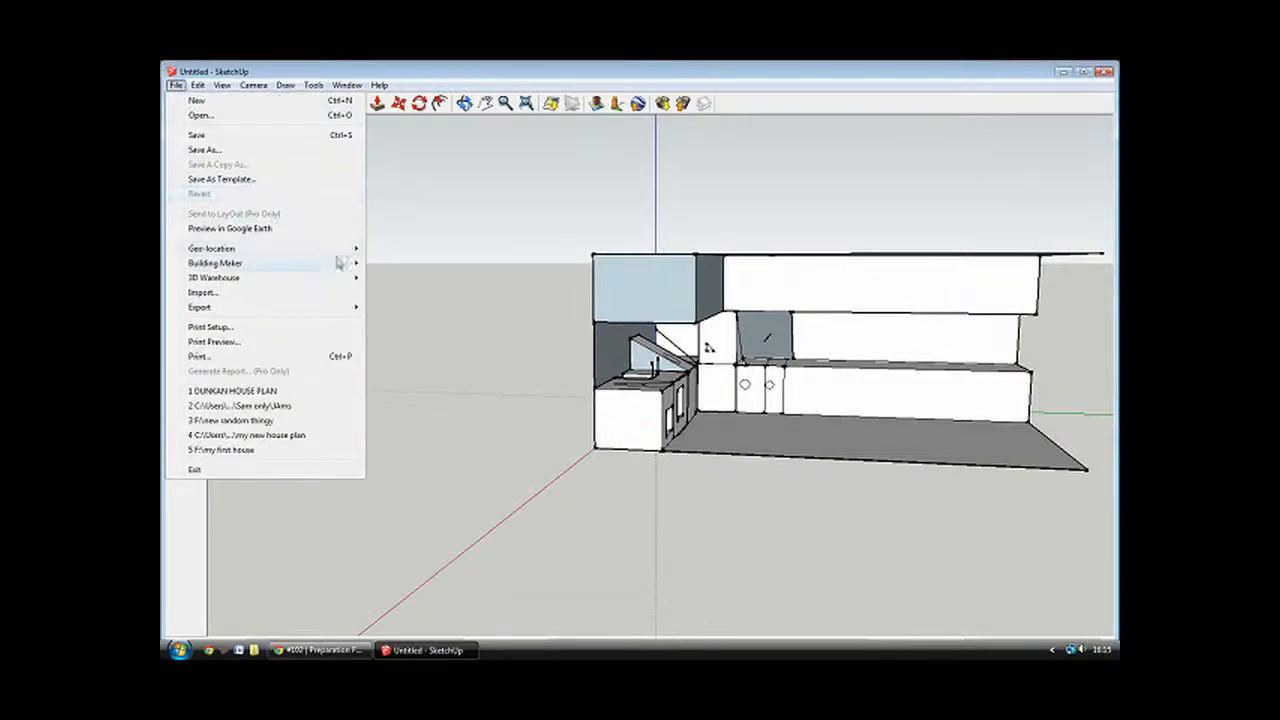
mouse_move(354, 277)
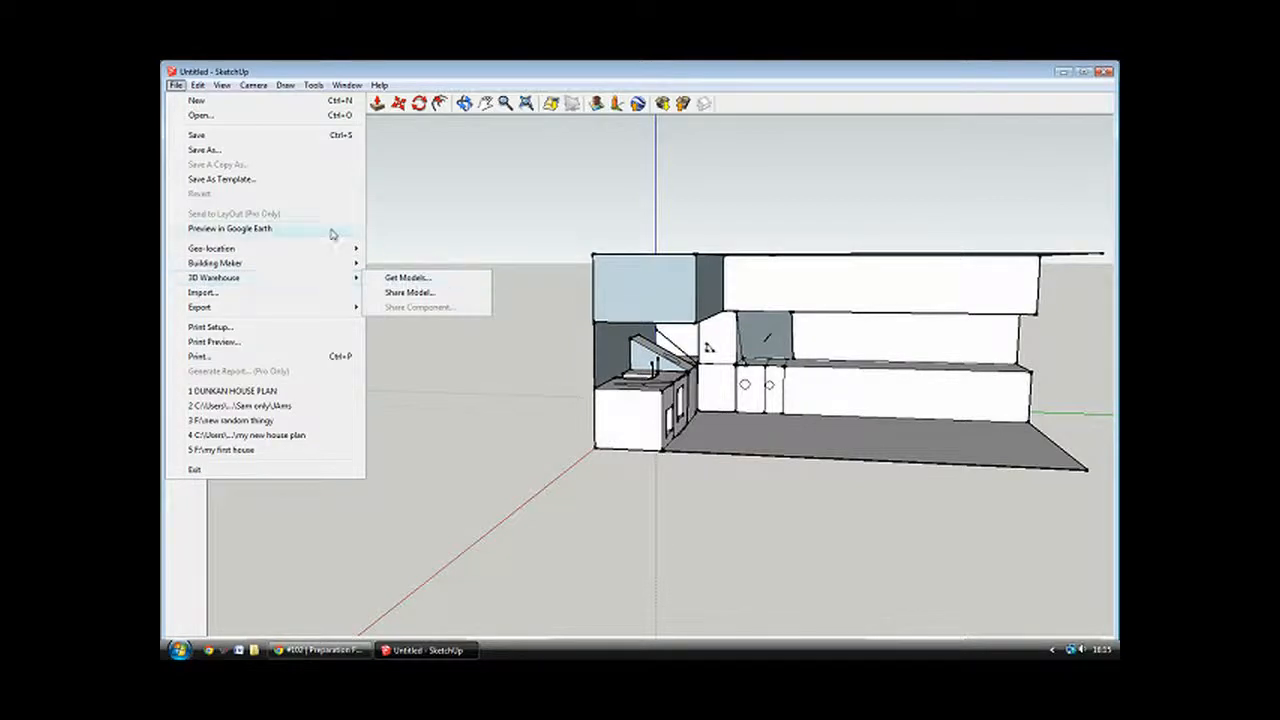
click(440, 229)
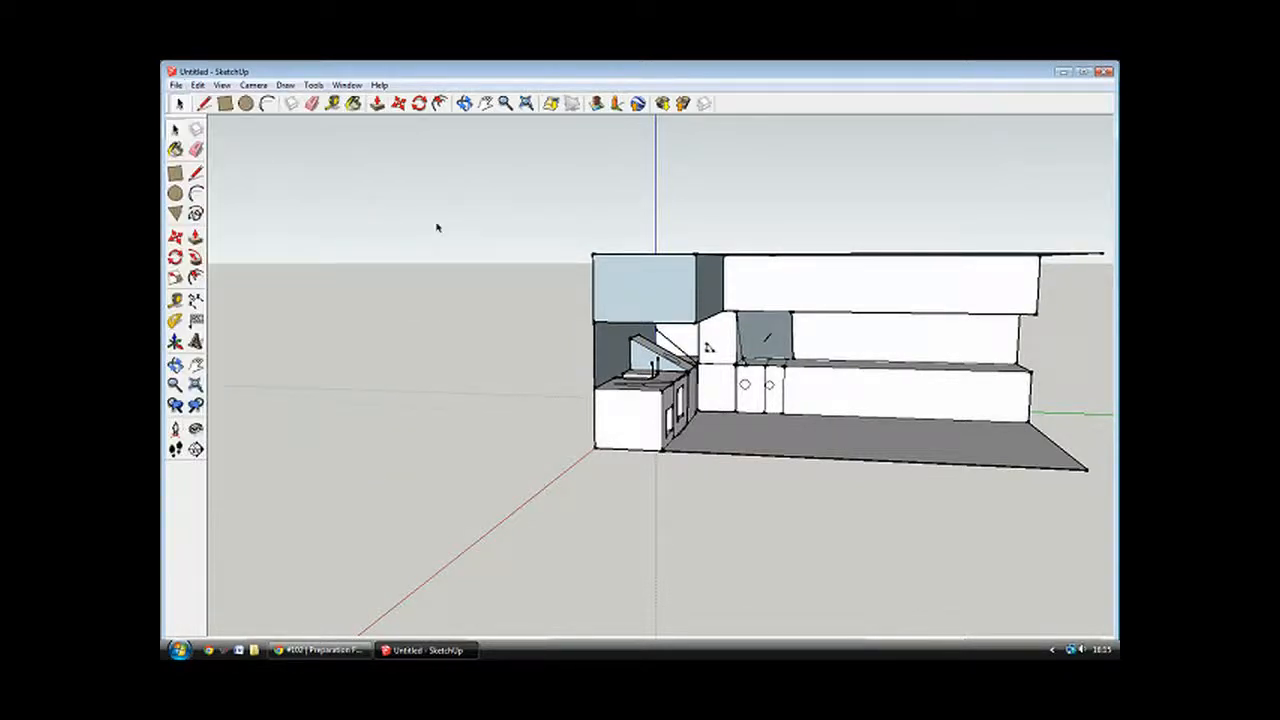
Erase the stray line sticking out from the sloping panel toward the slanted storage box.
middle_drag(706, 347, 490, 320)
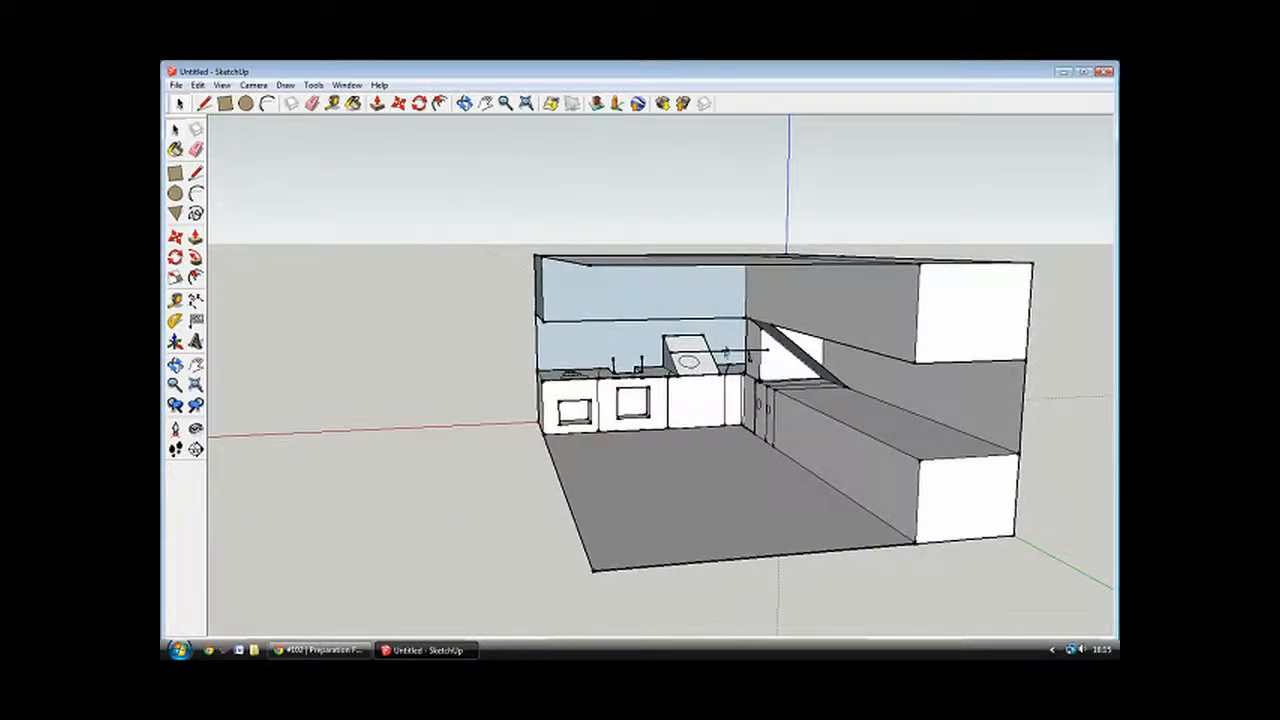
right_click(724, 350)
click(746, 354)
right_click(749, 350)
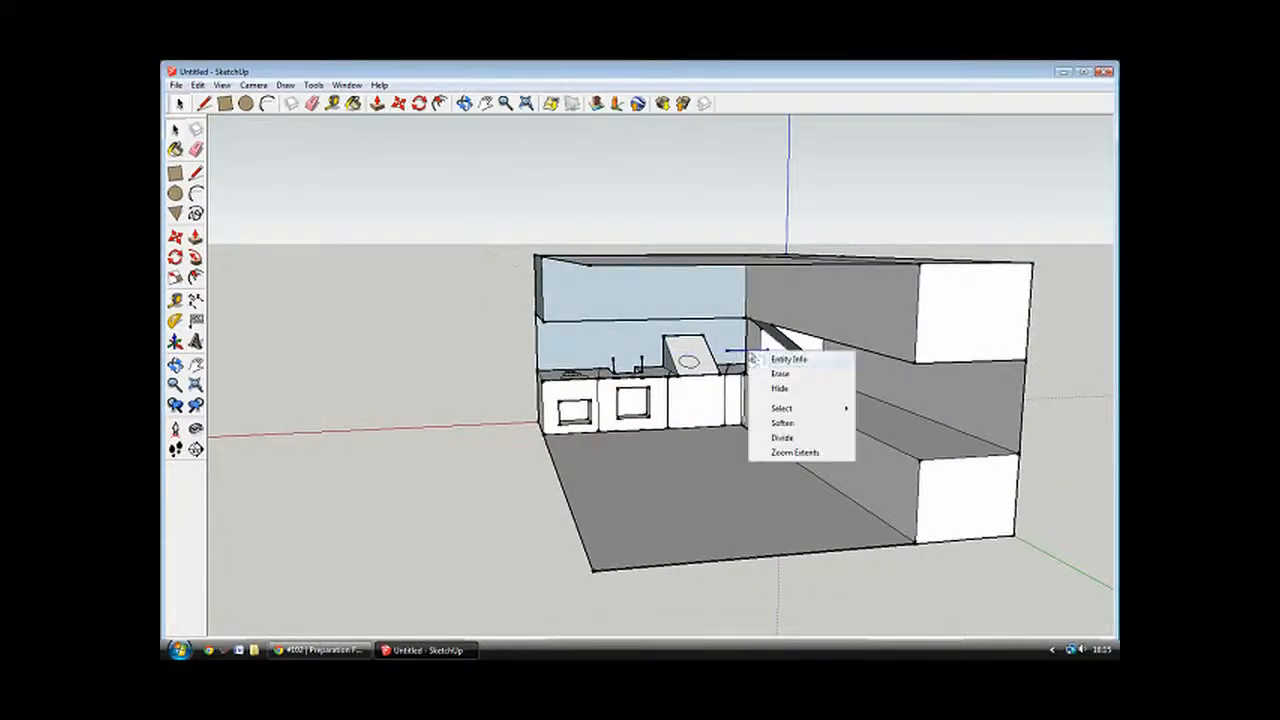
click(778, 373)
mouse_move(778, 373)
middle_down()
mouse_move(889, 357)
mouse_move(883, 329)
mouse_move(778, 373)
middle_up()
Try to close off the space around the sloping panel with a rectangle down to the countertop.
click(225, 103)
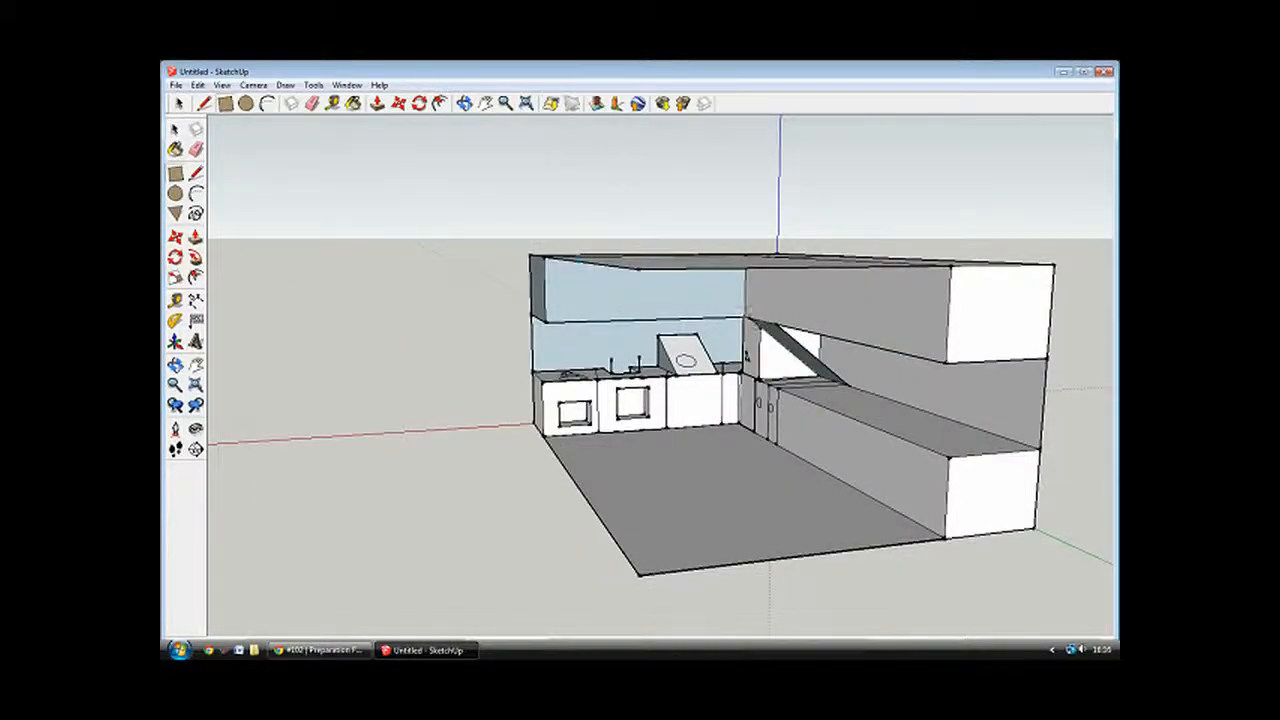
click(849, 385)
middle_drag(803, 380, 834, 363)
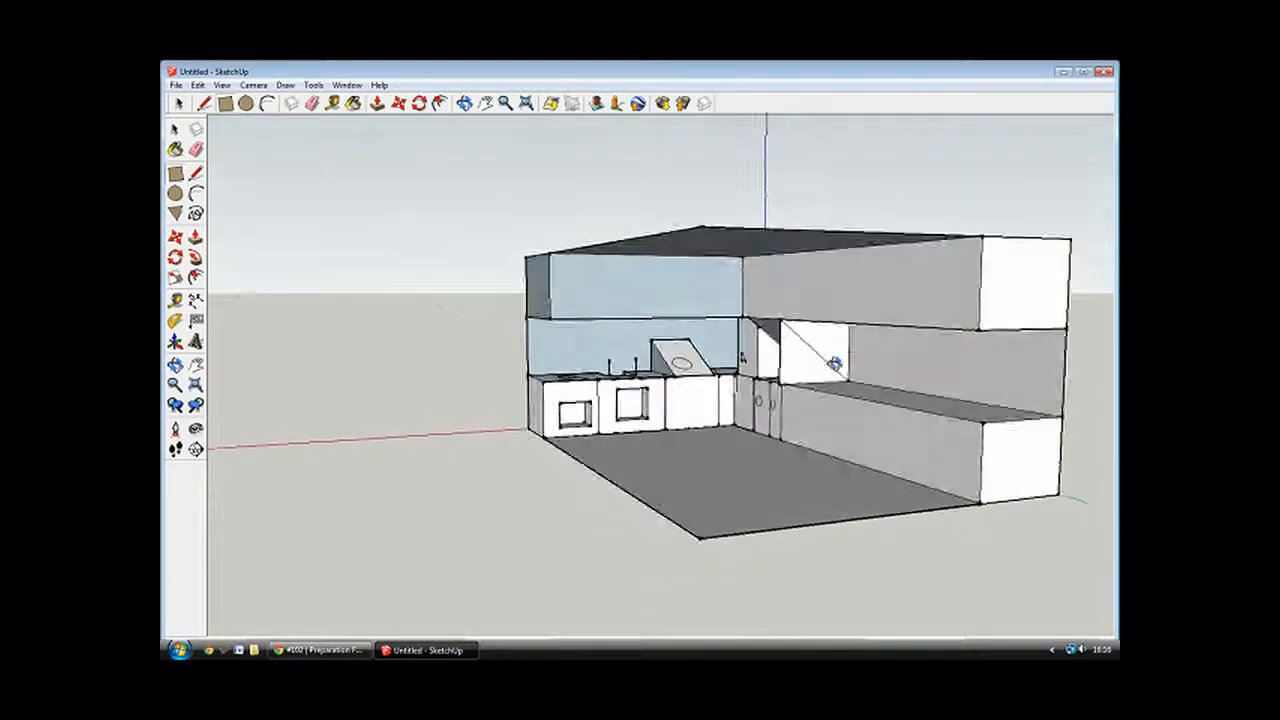
Erase the rectangle's face and leftover edges around the sloping panel.
right_click(796, 362)
click(818, 386)
right_click(787, 352)
click(814, 381)
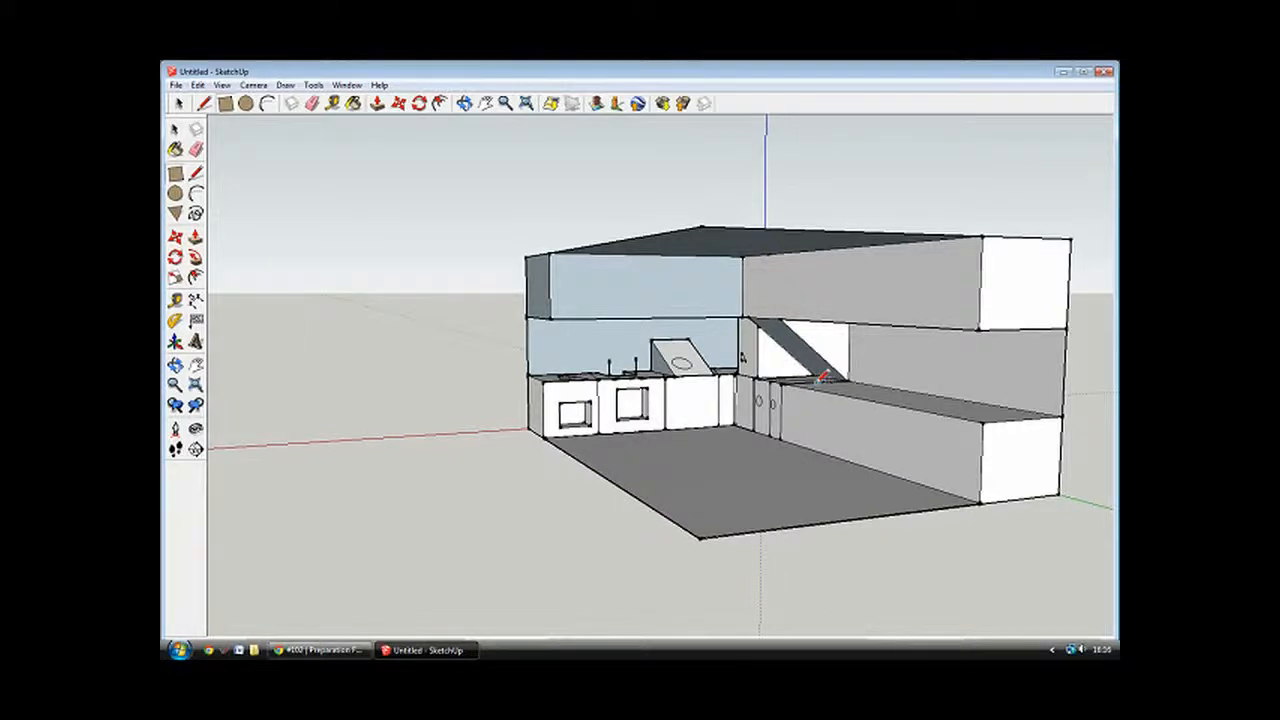
right_click(822, 380)
click(846, 406)
Draw a divider line across the long countertop and down its front, past the two circled fronts.
mouse_move(791, 397)
middle_down()
mouse_move(928, 457)
mouse_move(923, 357)
mouse_move(814, 349)
mouse_move(826, 357)
mouse_move(814, 340)
middle_up()
key(l)
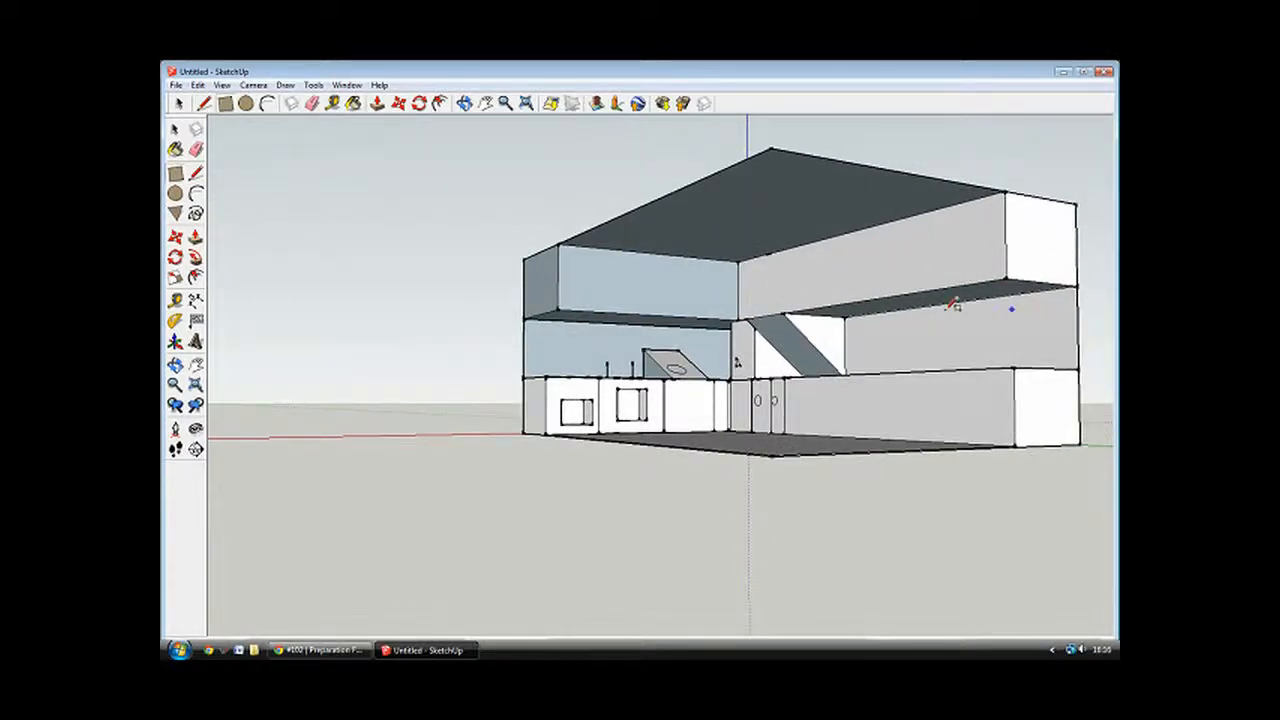
middle_drag(974, 346, 966, 429)
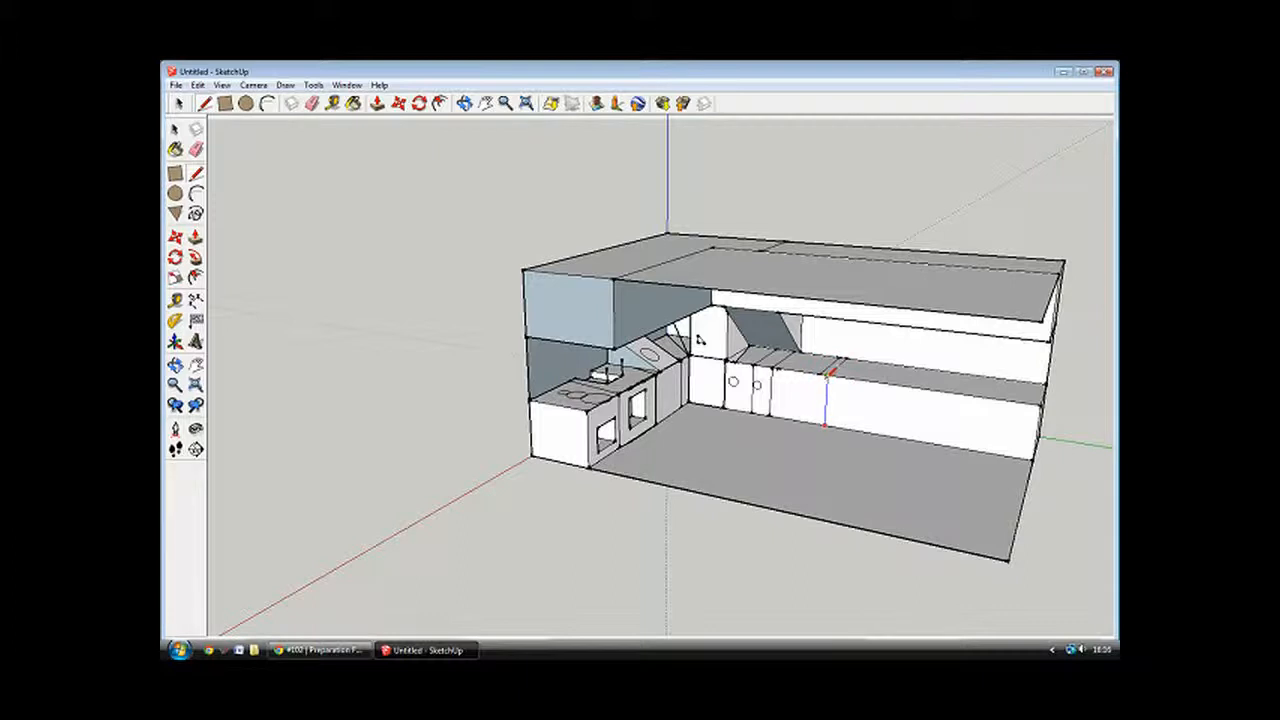
click(813, 424)
Erase the crooked duplicate lines beside the new divider on the long counter's front and top.
middle_drag(828, 422, 812, 395)
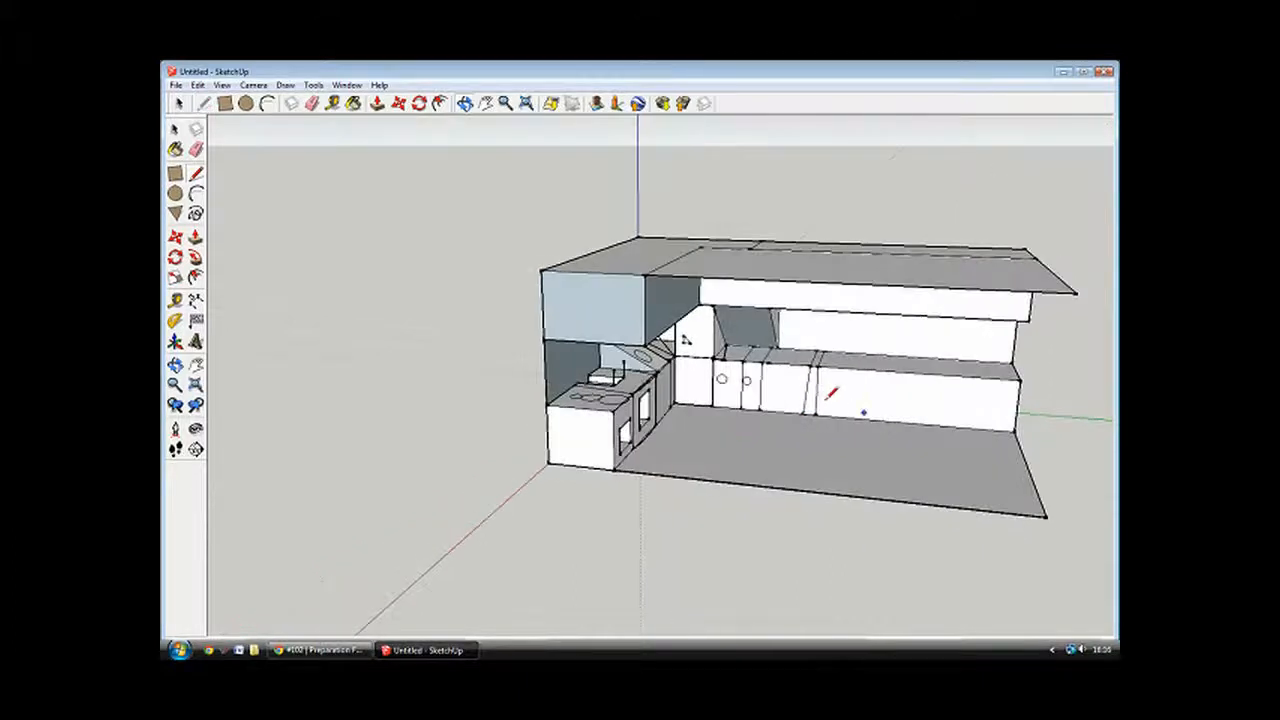
right_click(808, 395)
click(834, 418)
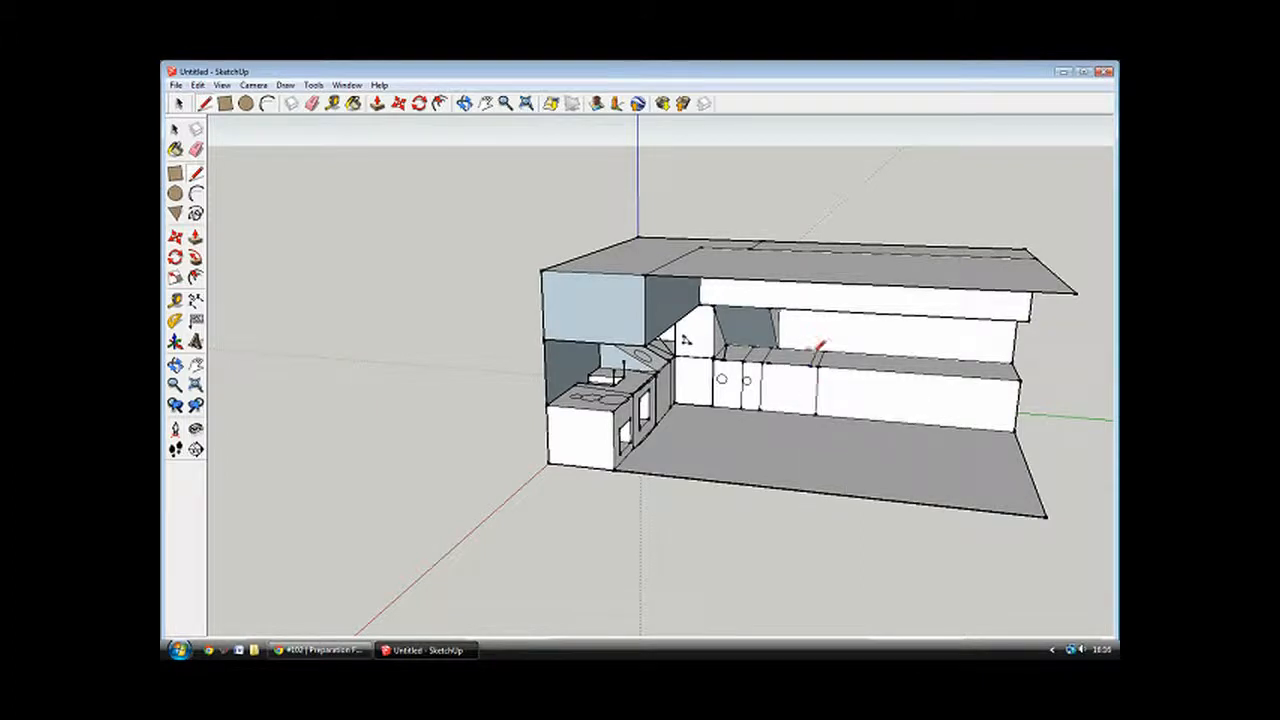
right_click(813, 358)
click(836, 385)
Divide the rest of the long counter into units with lines across its top and down its front.
middle_drag(796, 387, 845, 387)
key(l)
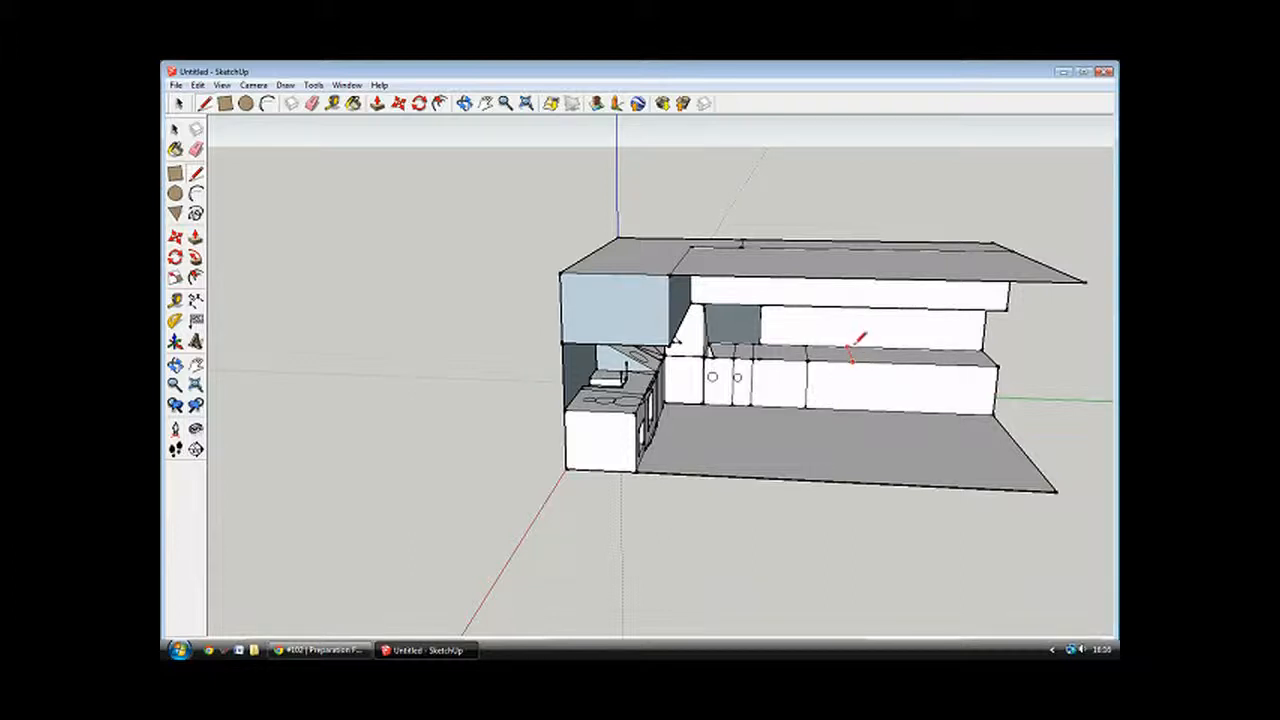
middle_drag(848, 380, 677, 340)
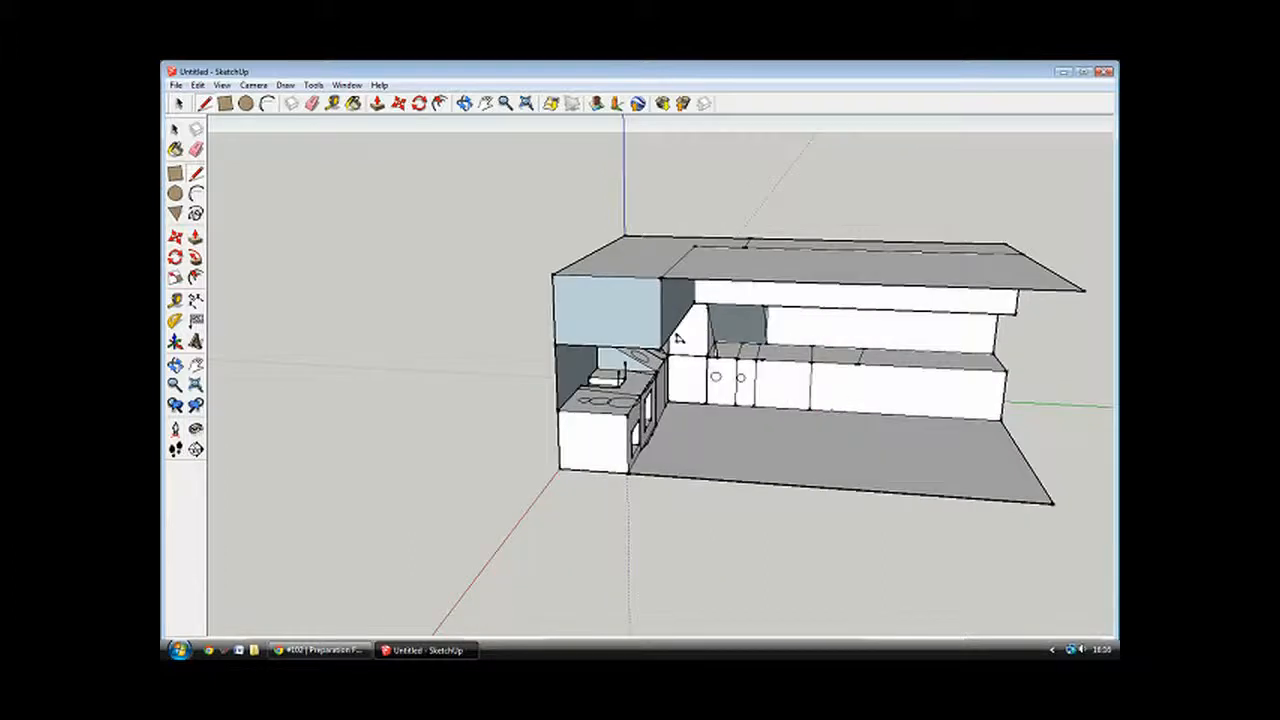
click(857, 363)
click(899, 366)
click(950, 368)
click(953, 368)
click(955, 351)
click(975, 419)
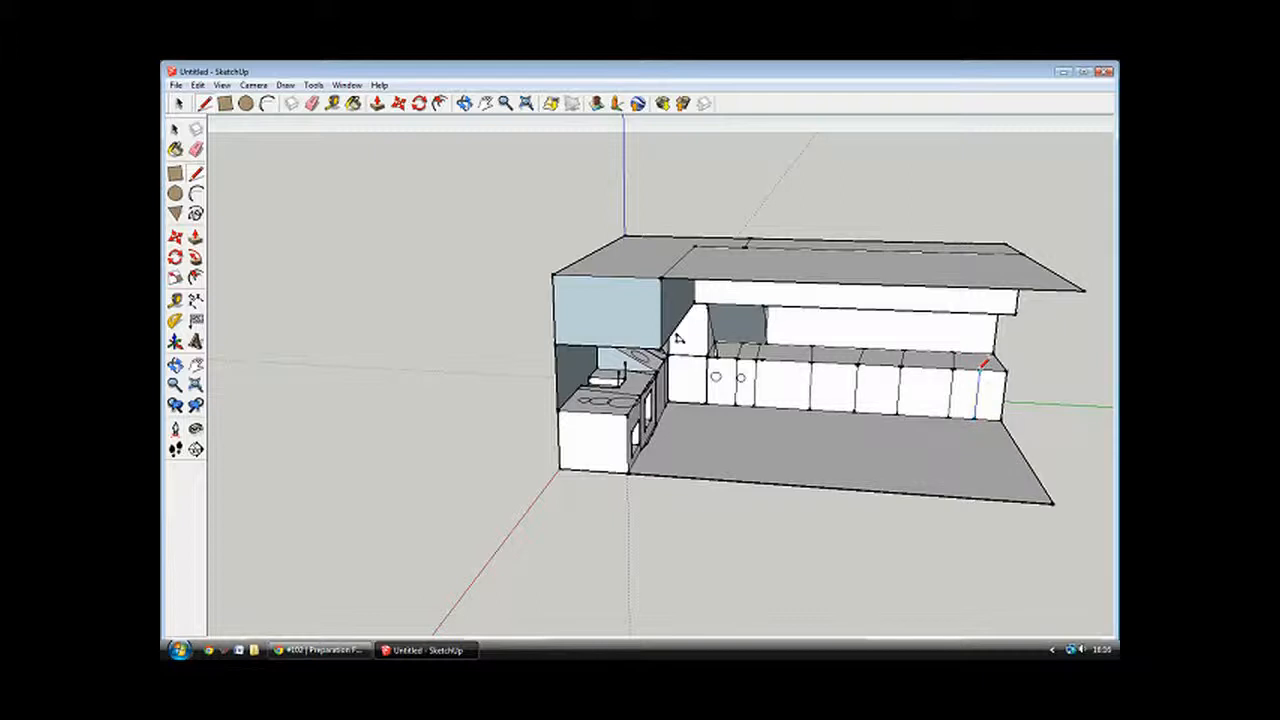
middle_drag(990, 406, 958, 400)
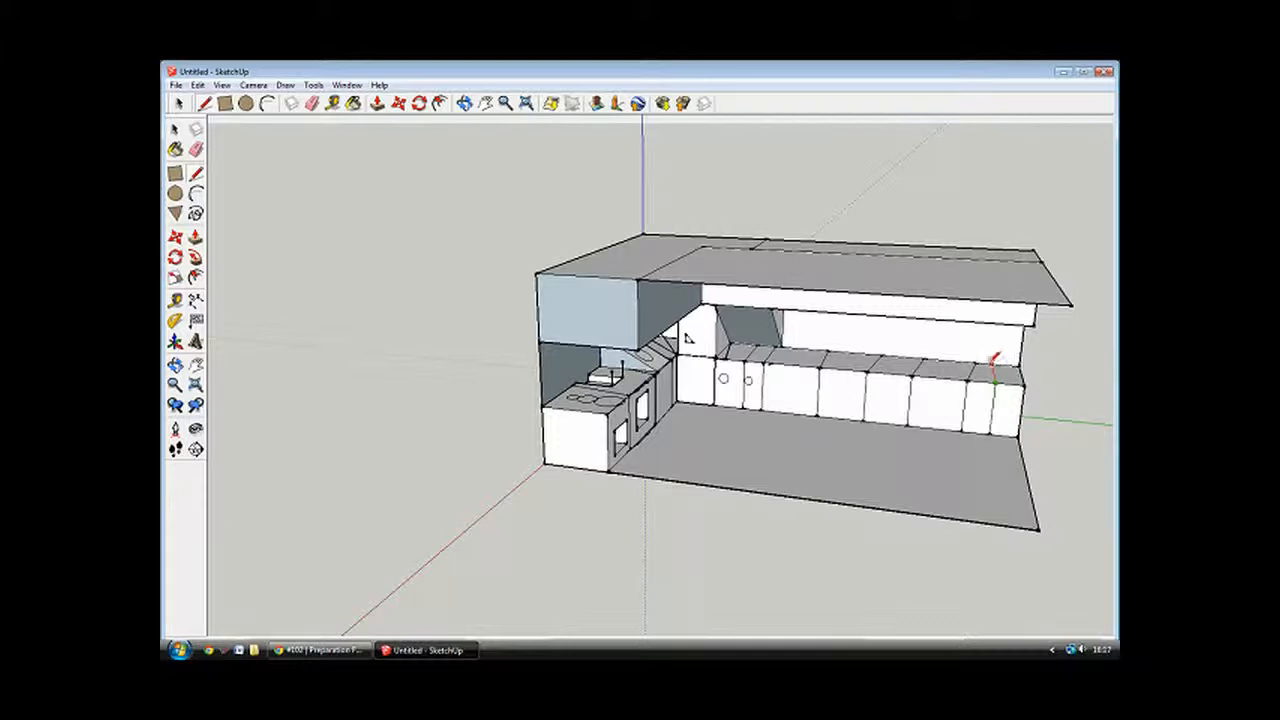
Erase the crooked divider lines across the long countertop and redraw them.
middle_drag(883, 446, 914, 409)
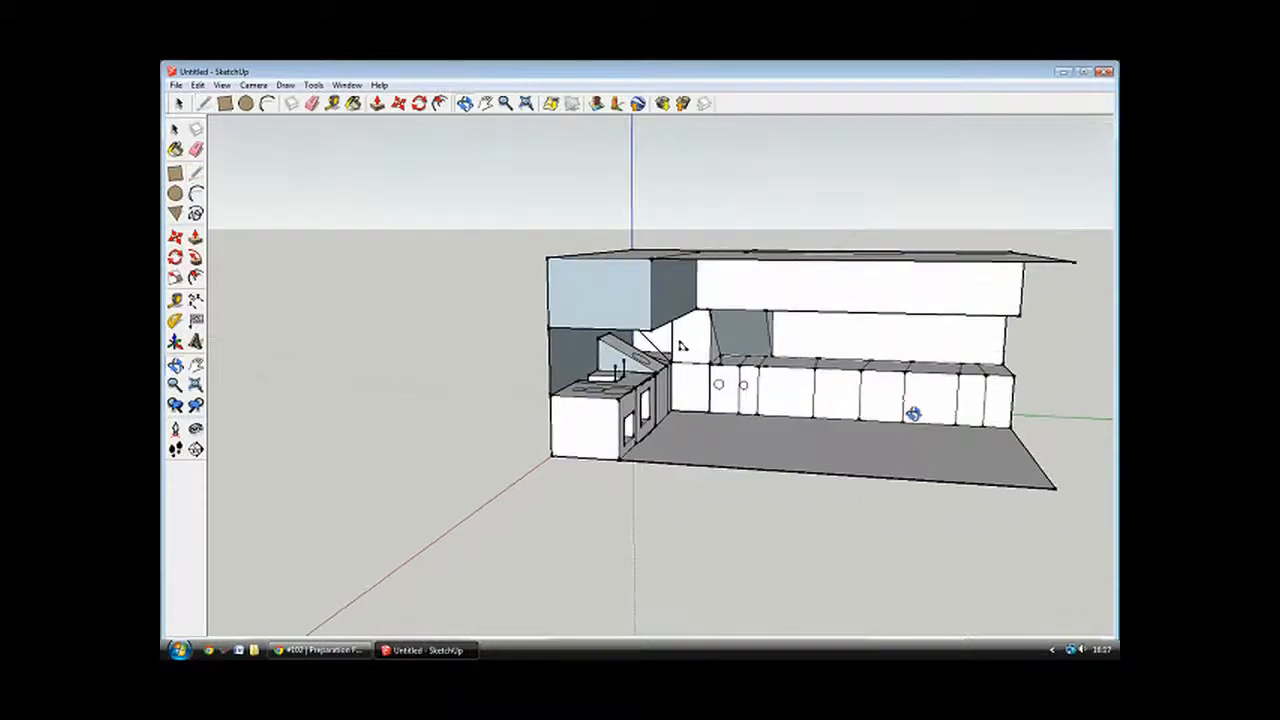
right_click(960, 368)
click(971, 388)
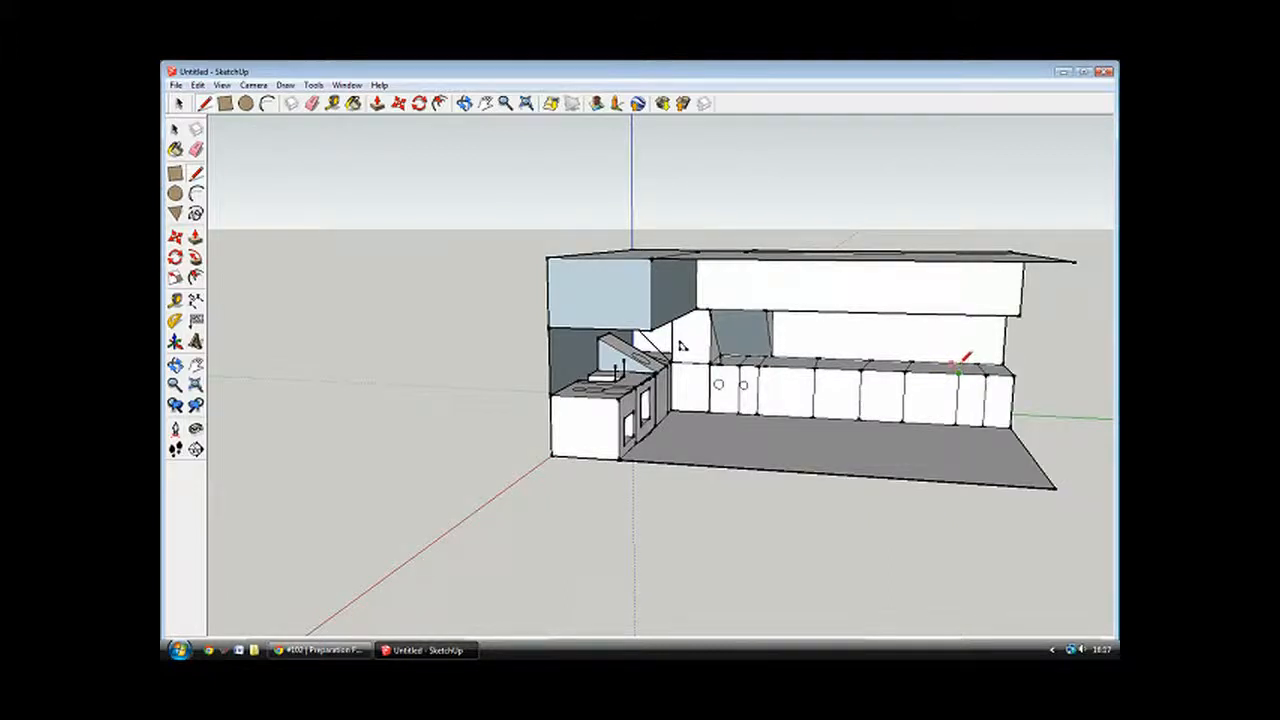
middle_drag(960, 358, 941, 396)
right_click(932, 392)
key(Escape)
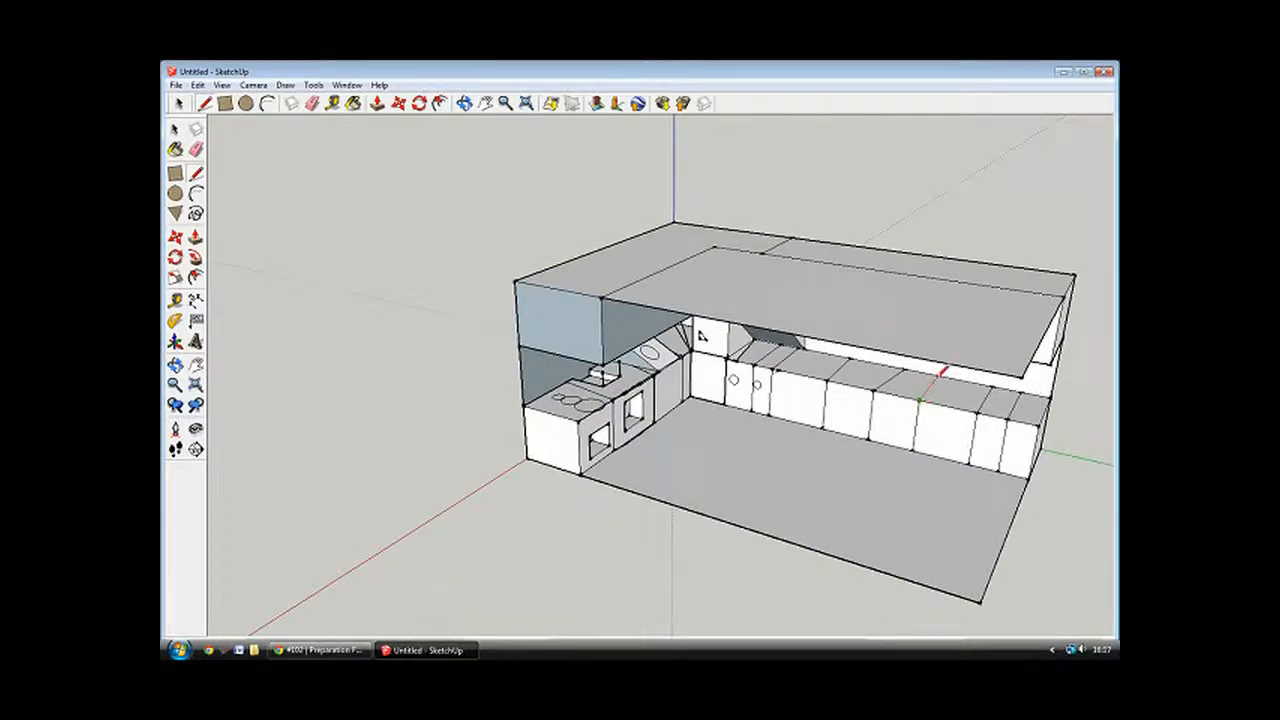
right_click(890, 381)
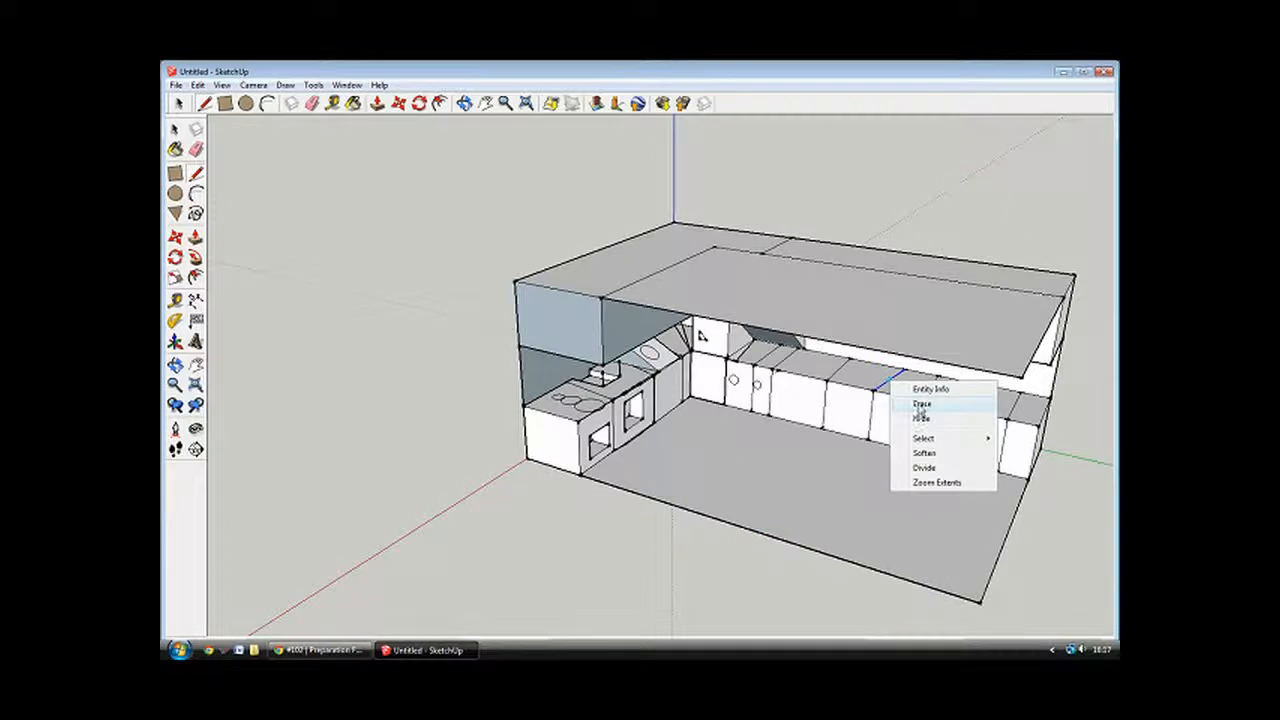
click(920, 404)
mouse_move(895, 365)
middle_down()
mouse_move(980, 371)
mouse_move(1009, 400)
mouse_move(1000, 372)
middle_up()
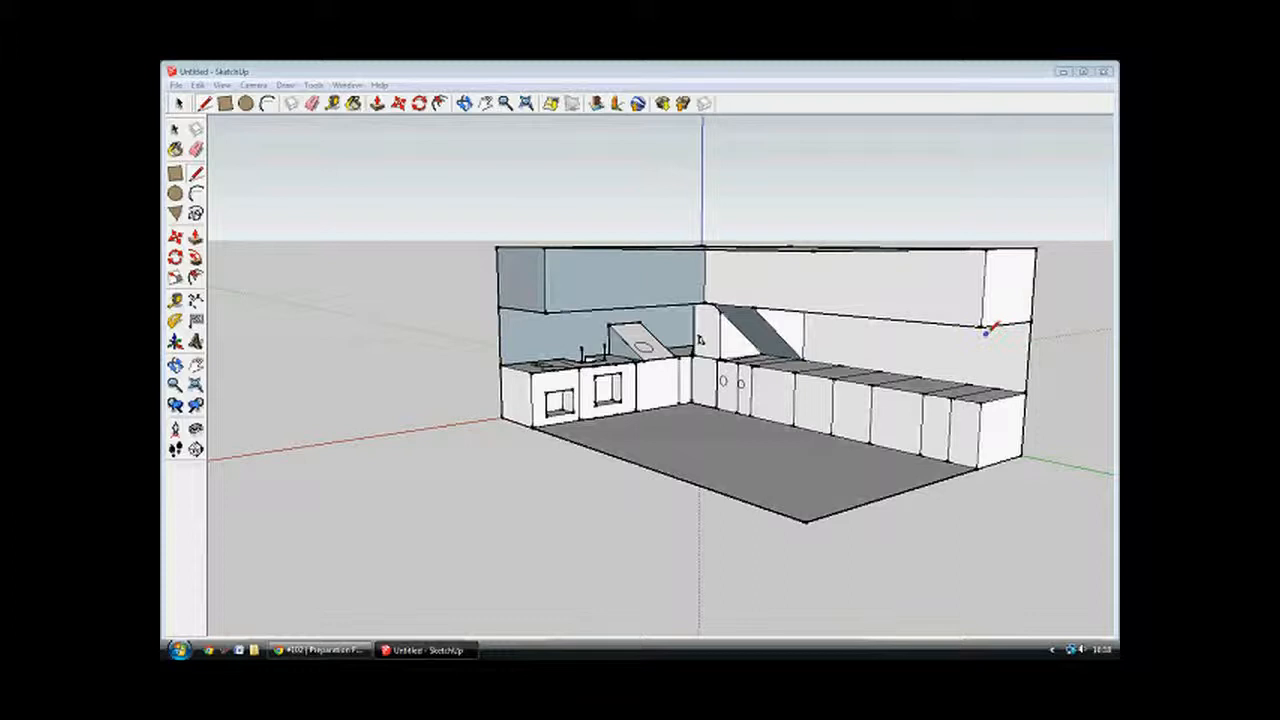
Erase the vertical divider lines on the long counter's front between the circled fronts and the end unit, plus one countertop divider.
right_click(795, 399)
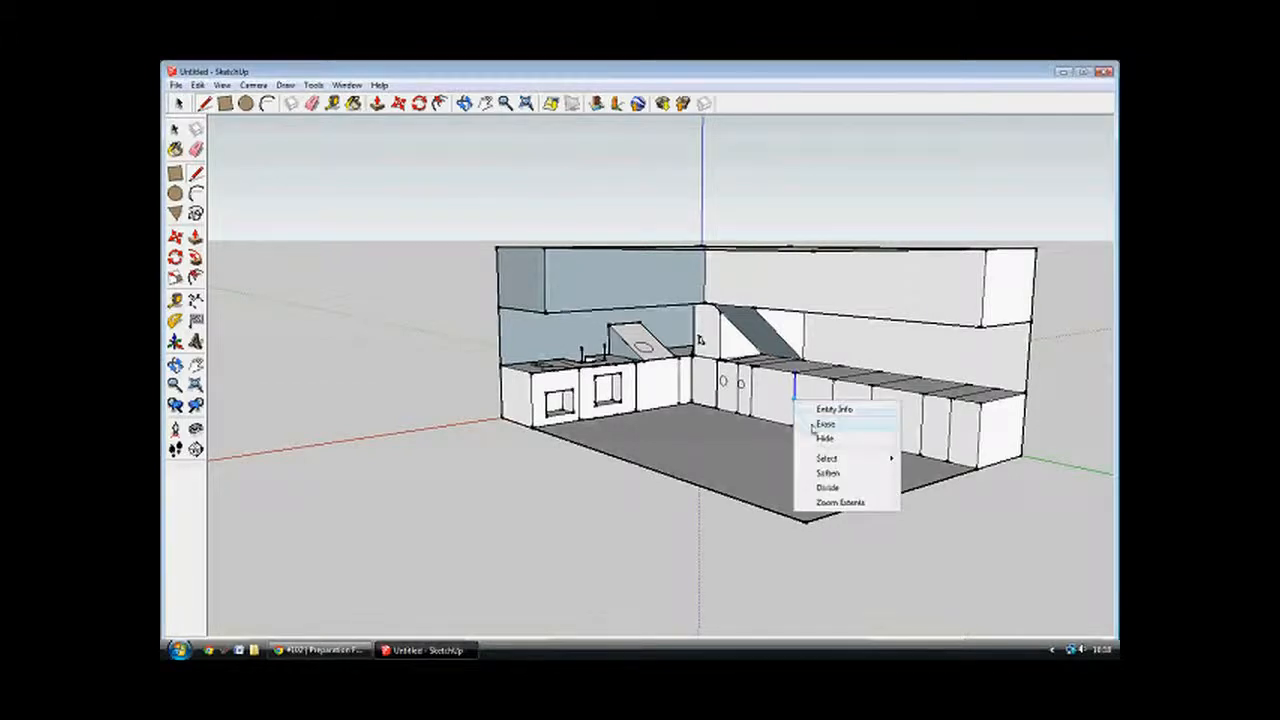
click(825, 423)
right_click(822, 369)
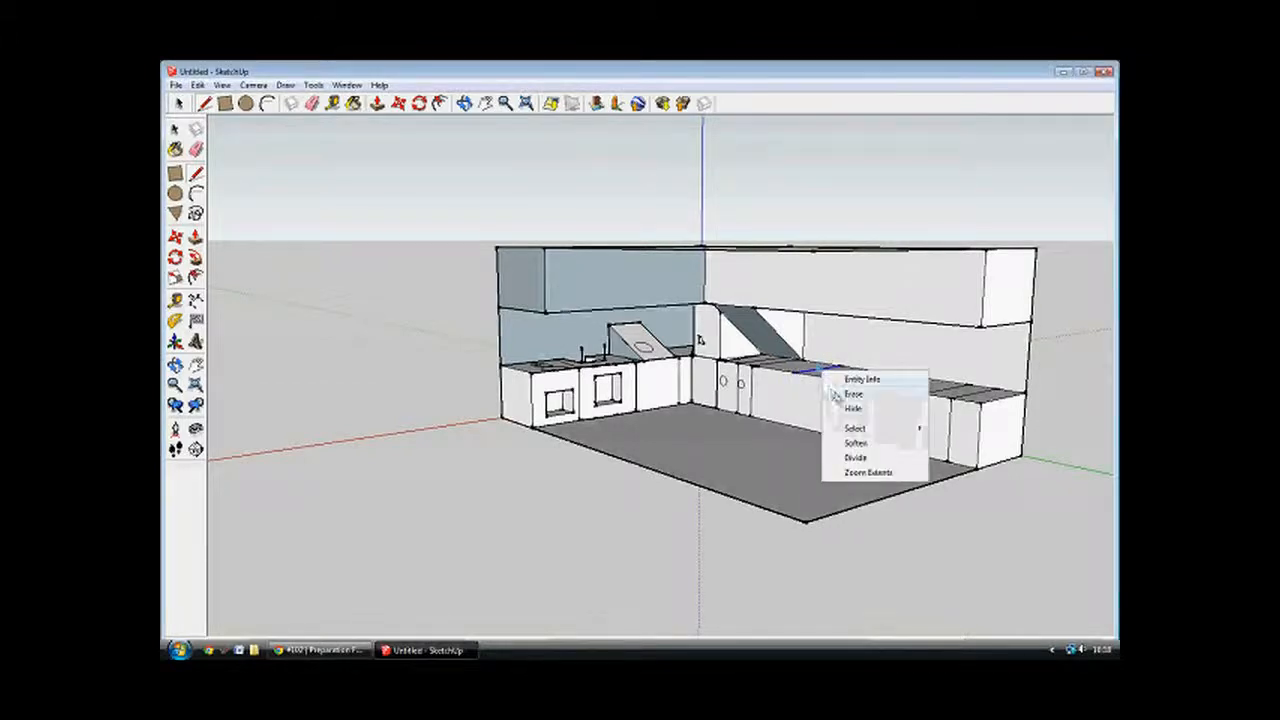
click(835, 395)
right_click(834, 405)
click(859, 430)
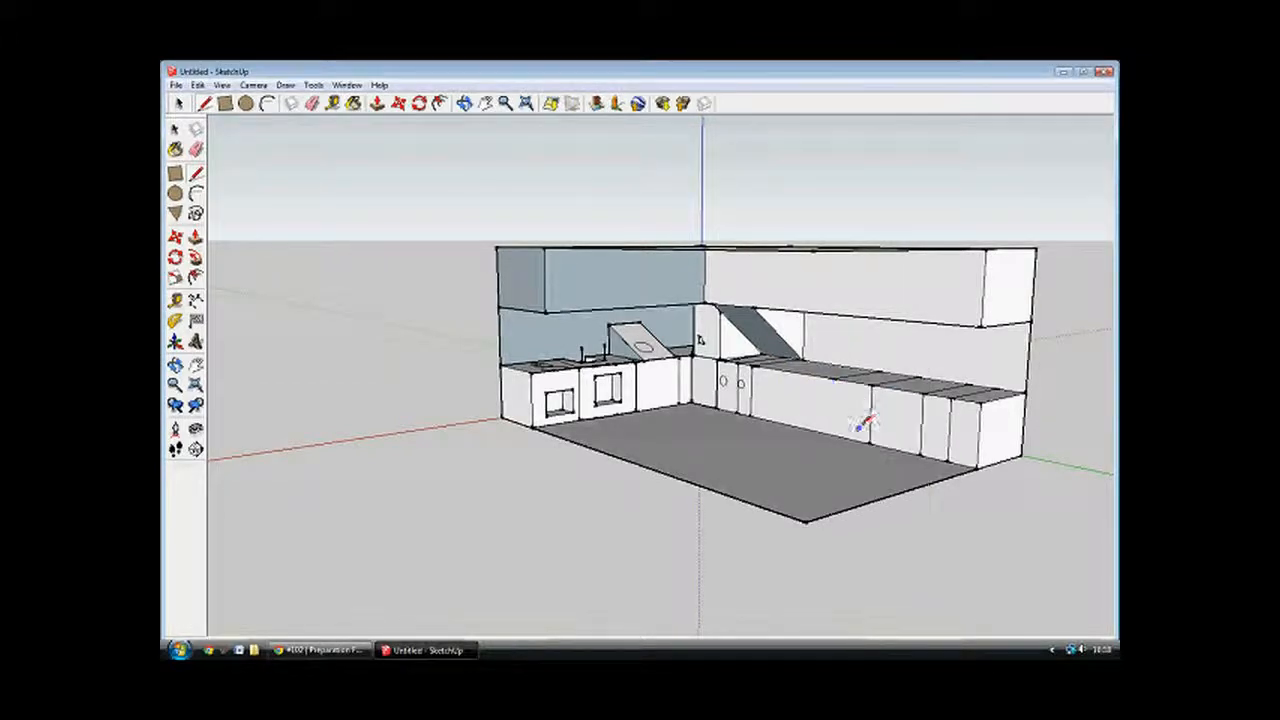
right_click(871, 418)
click(886, 441)
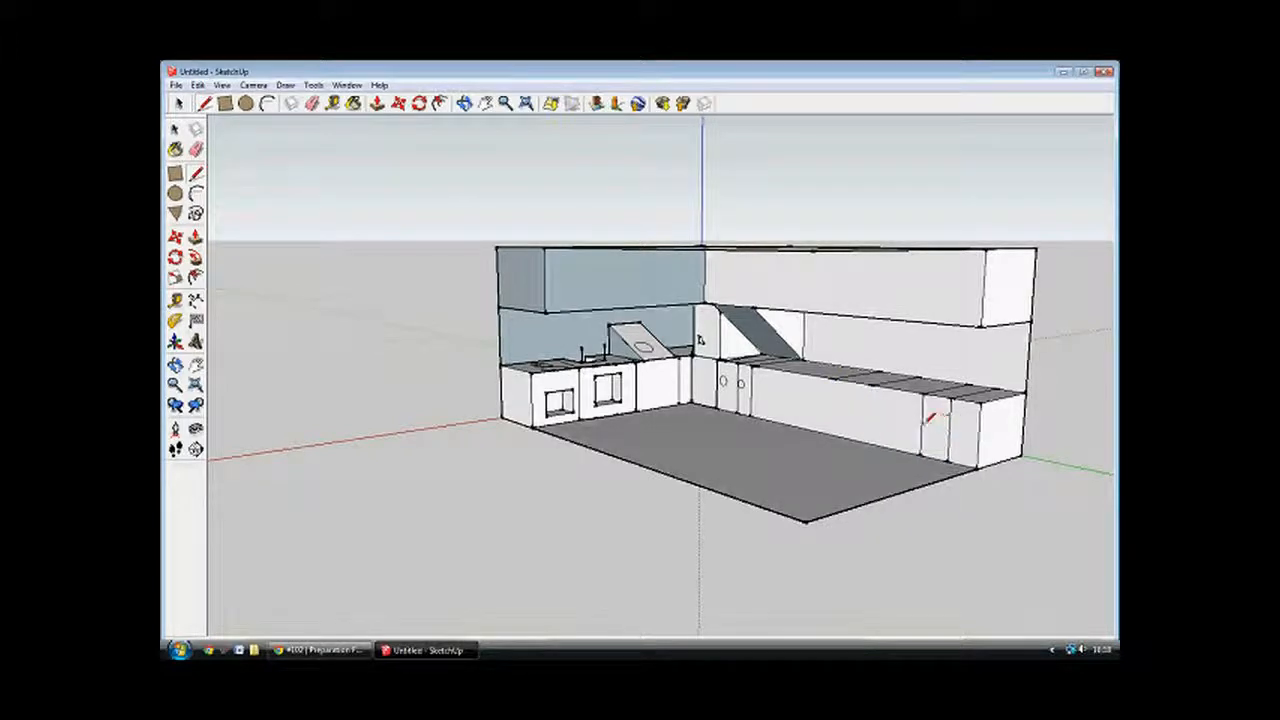
right_click(921, 427)
click(952, 450)
Erase the remaining divider lines across the long countertop, keeping the one at the end unit.
right_click(948, 391)
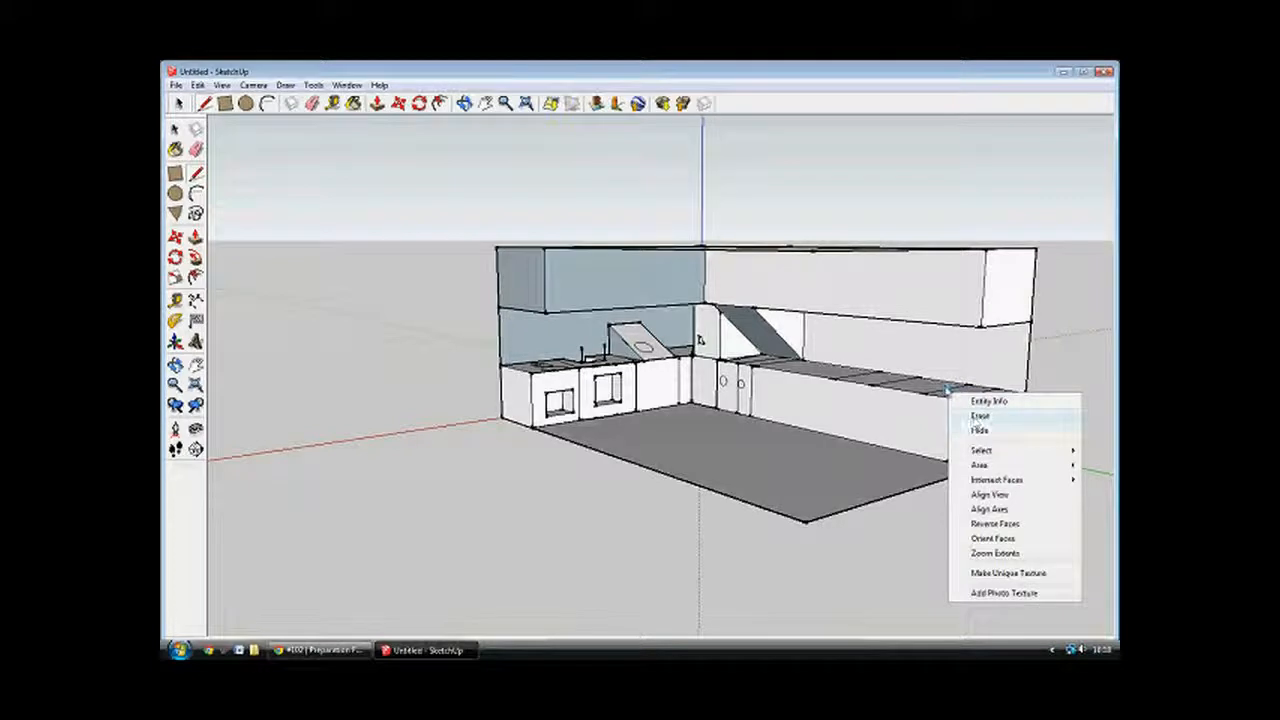
click(945, 391)
right_click(943, 392)
click(986, 416)
right_click(911, 387)
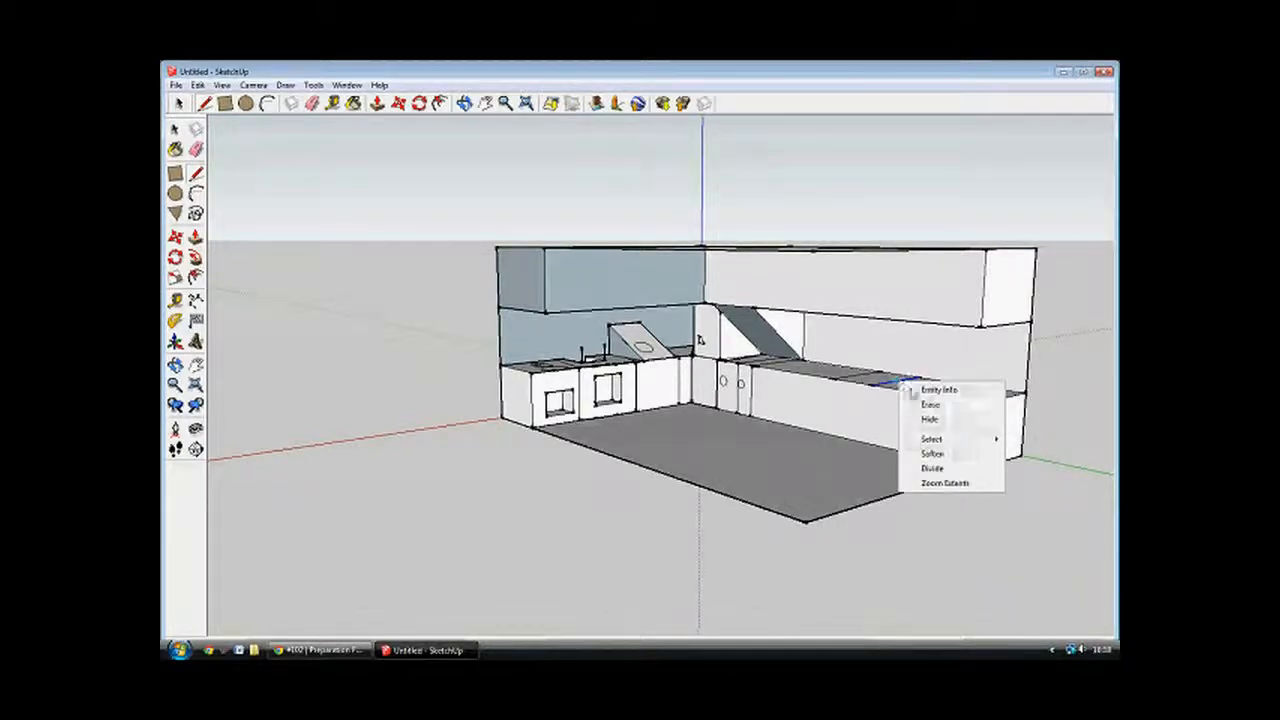
click(930, 404)
right_click(866, 373)
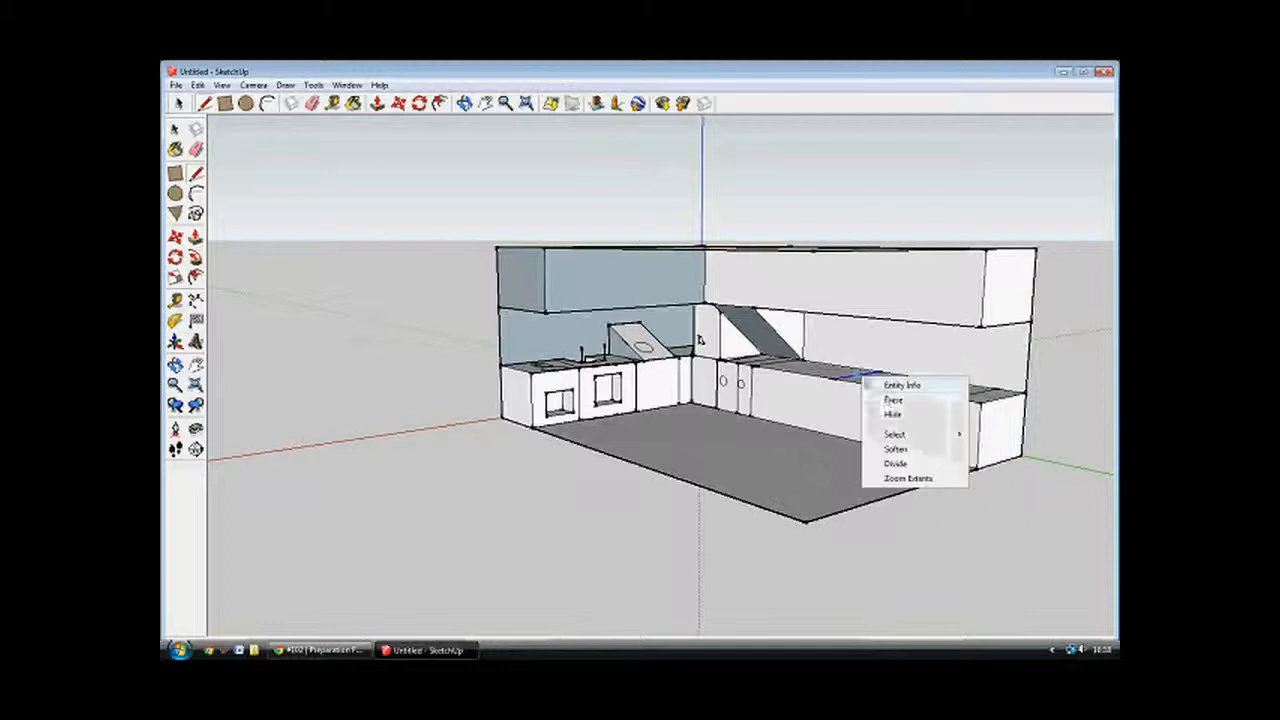
click(892, 405)
Draw a long horizontal rectangle on the long counter's front and push it inward to form a recess.
middle_drag(829, 423, 946, 431)
key(l)
click(225, 103)
click(758, 375)
click(948, 414)
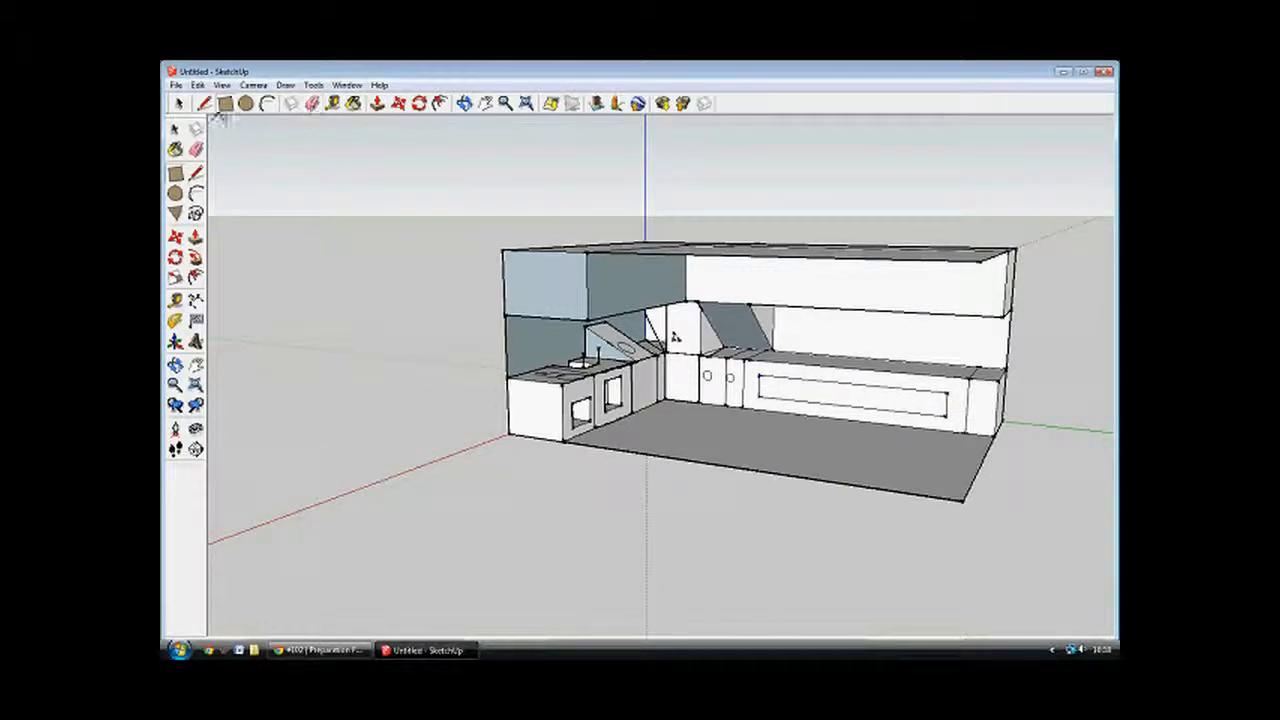
click(377, 103)
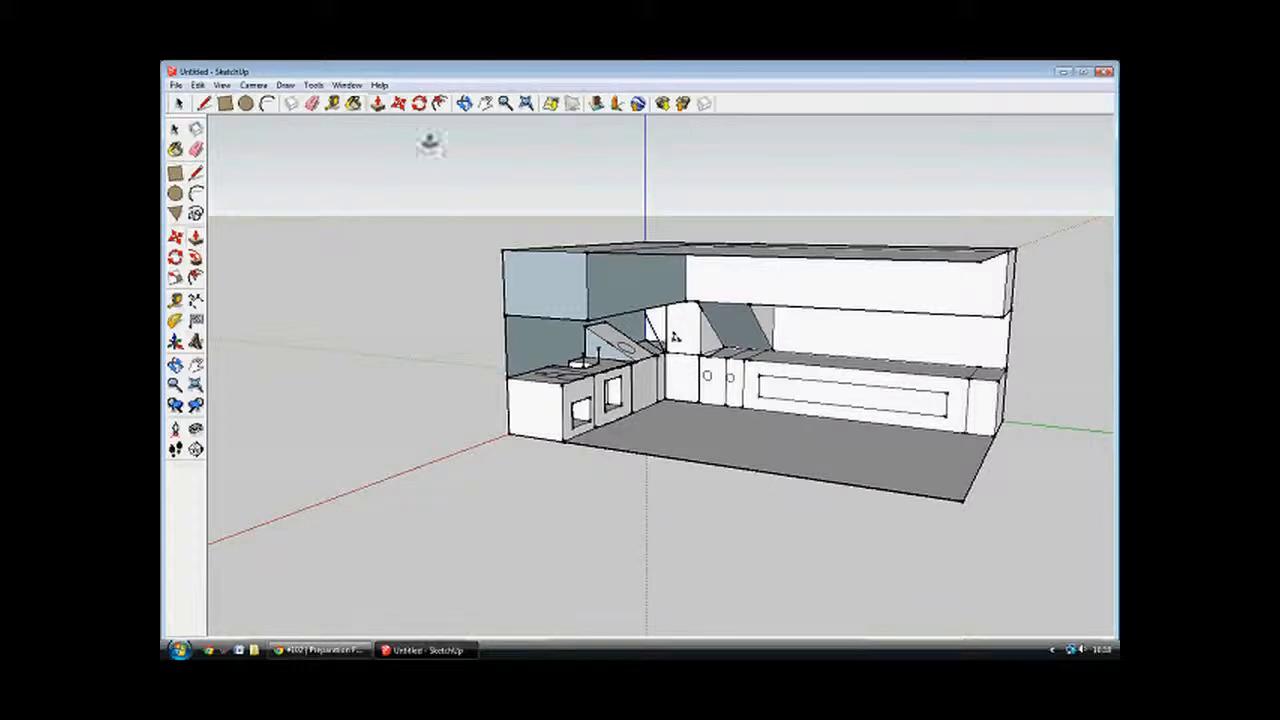
click(854, 381)
click(868, 392)
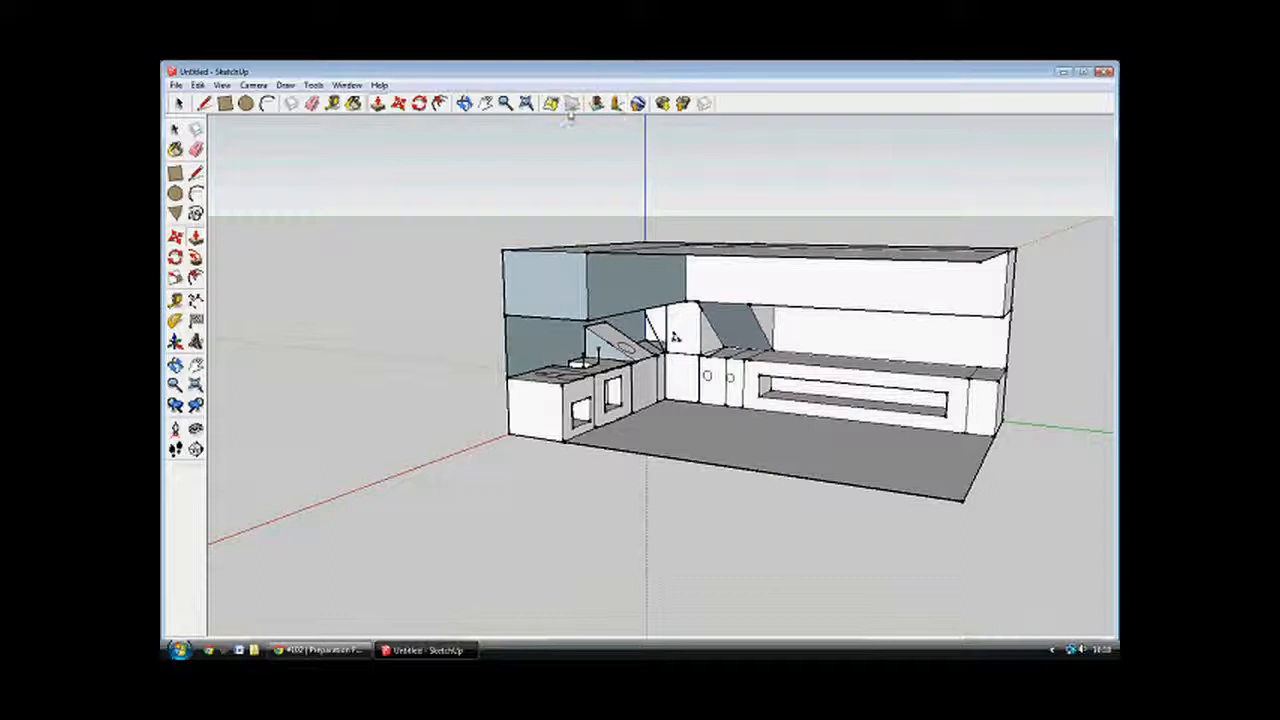
Place a leader text label on the long counter's recess and move the label below the floor's front edge.
click(196, 320)
click(838, 389)
click(1053, 427)
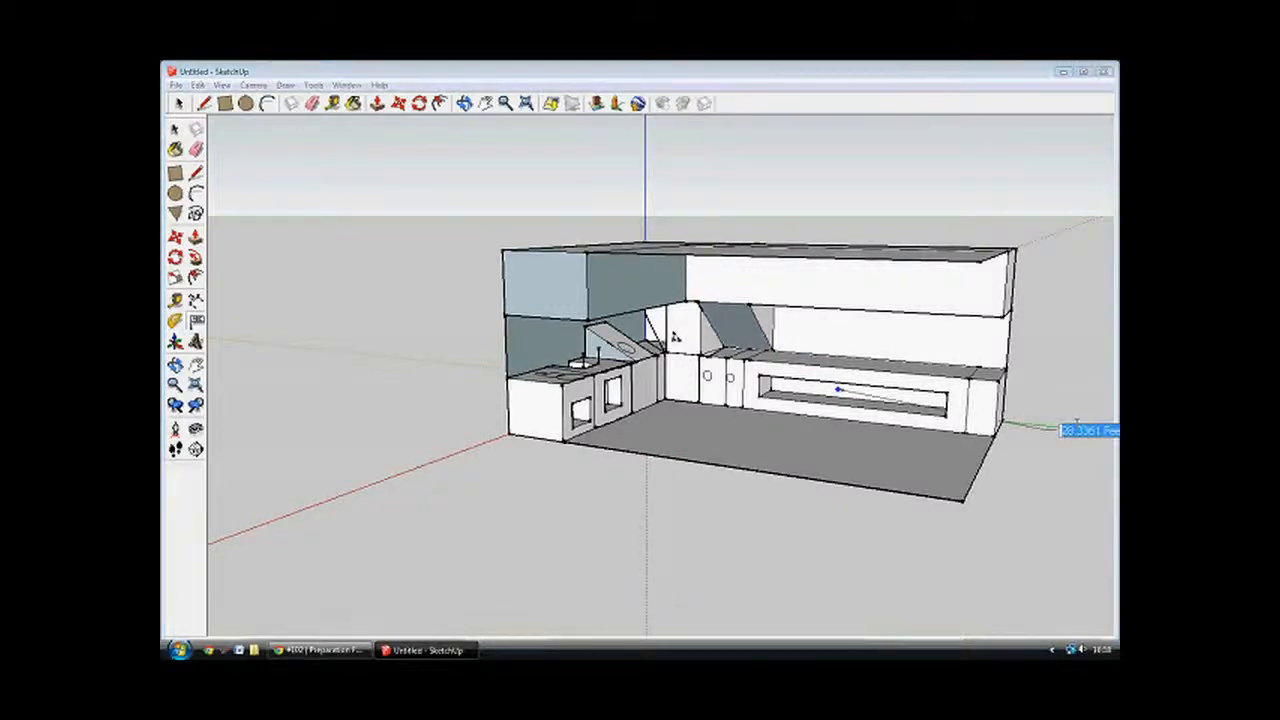
click(994, 389)
middle_drag(1092, 354, 1086, 511)
drag(1070, 538, 963, 573)
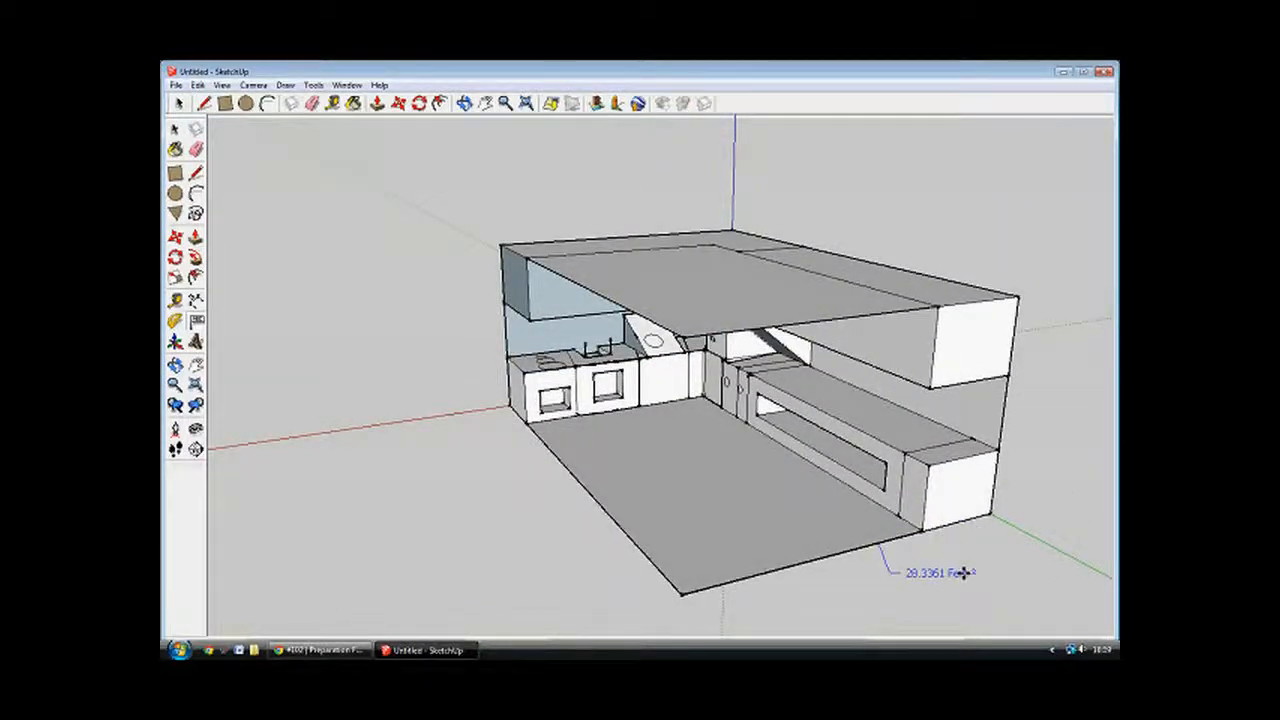
Try to change the label's text to "Cubord", and erase the label.
right_click(966, 572)
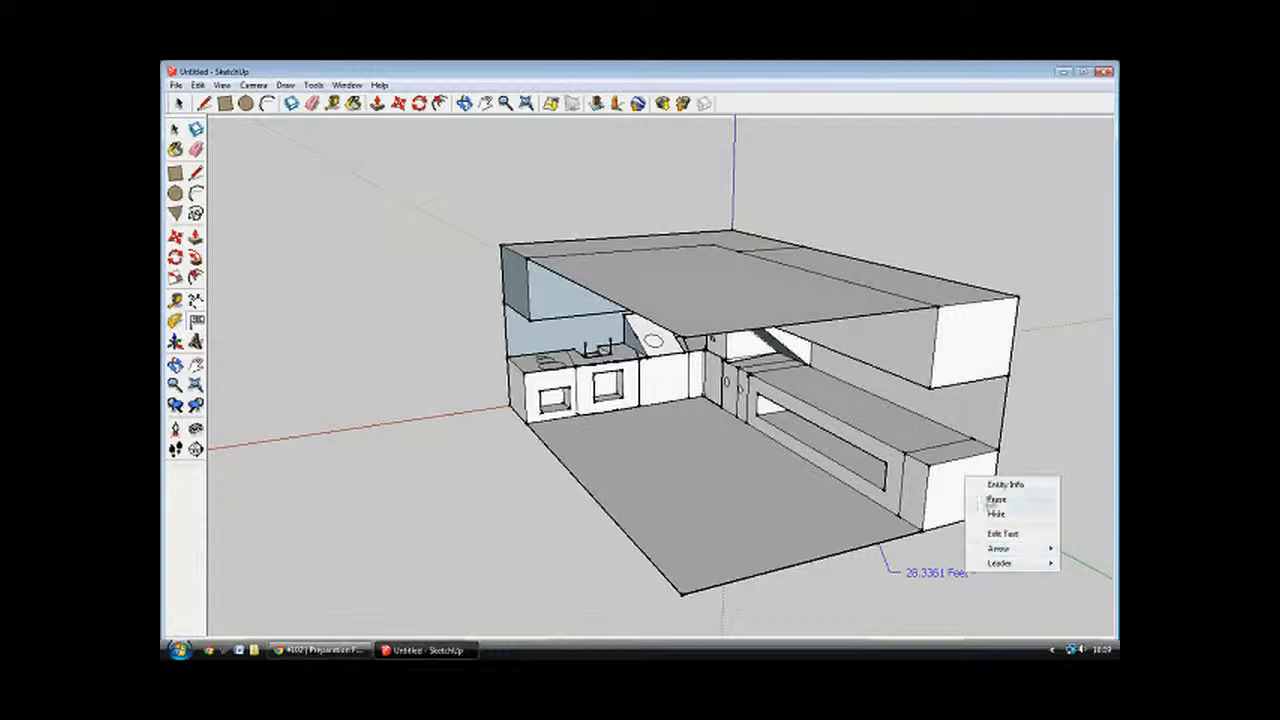
click(1030, 534)
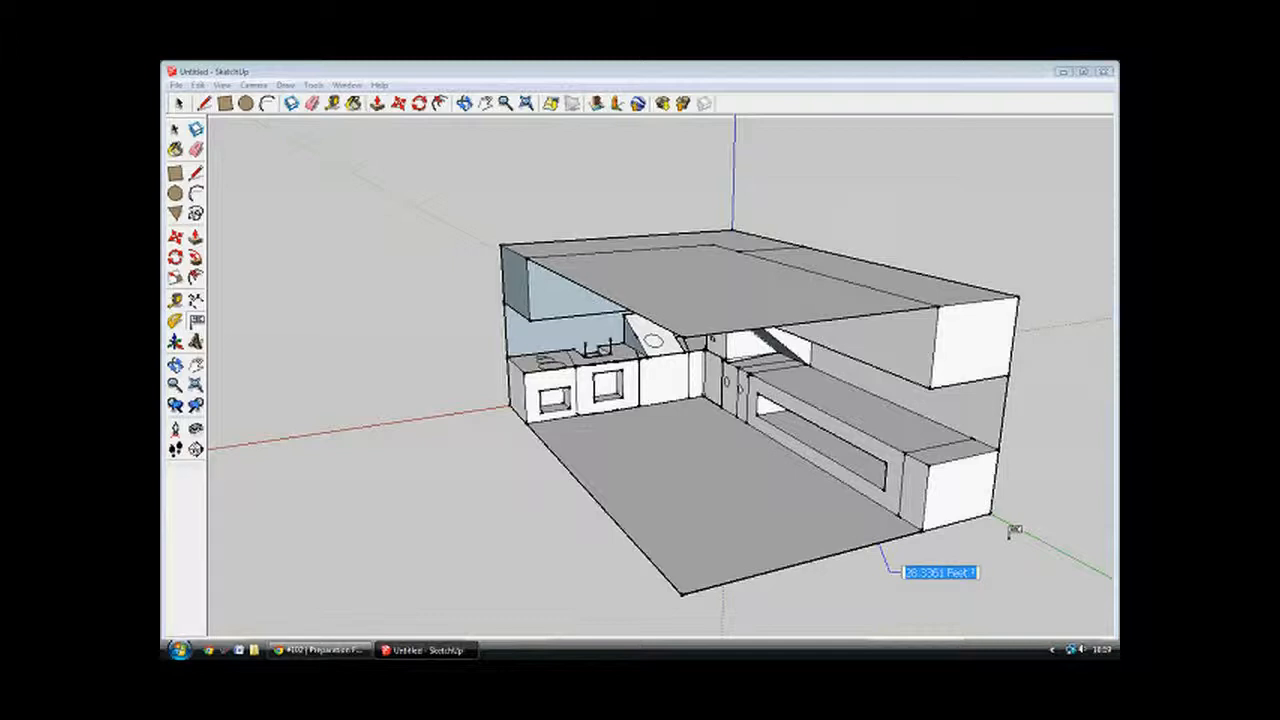
text(bord)
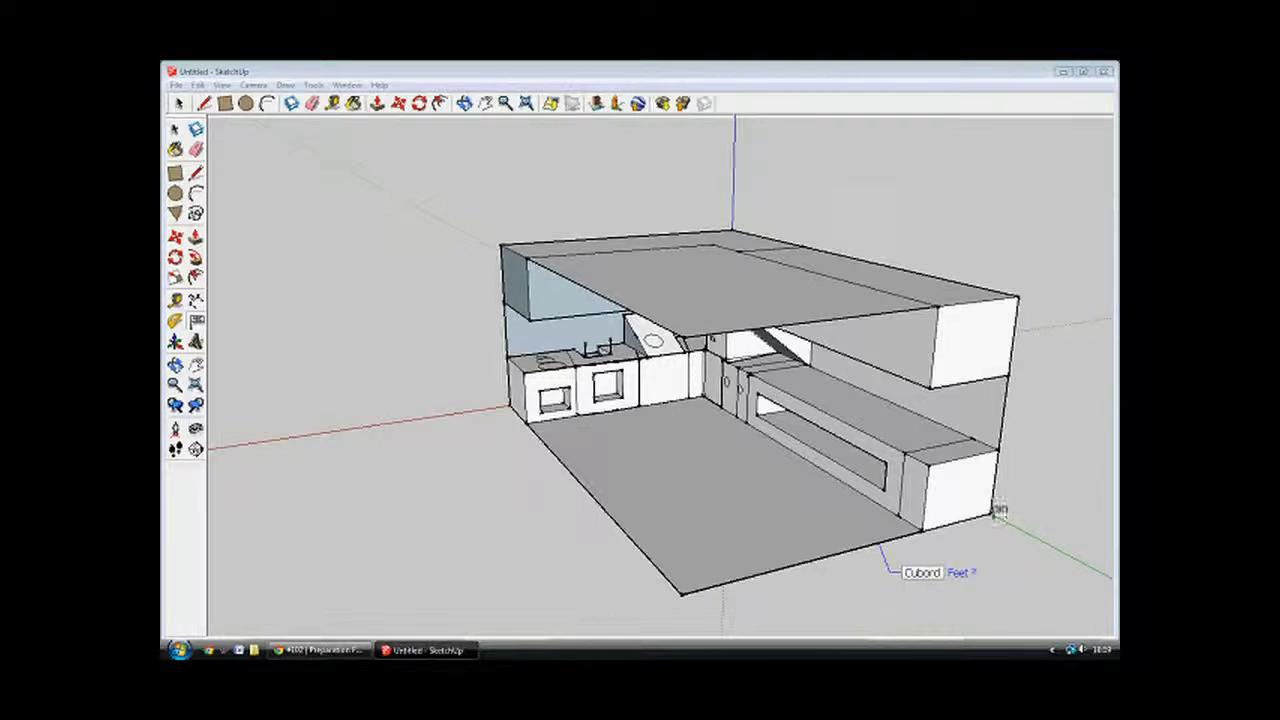
key(Escape)
right_click(906, 572)
click(928, 505)
Divide the long counter's recess opening into compartments with vertical lines from its upper to its lower edge.
middle_drag(928, 512, 886, 375)
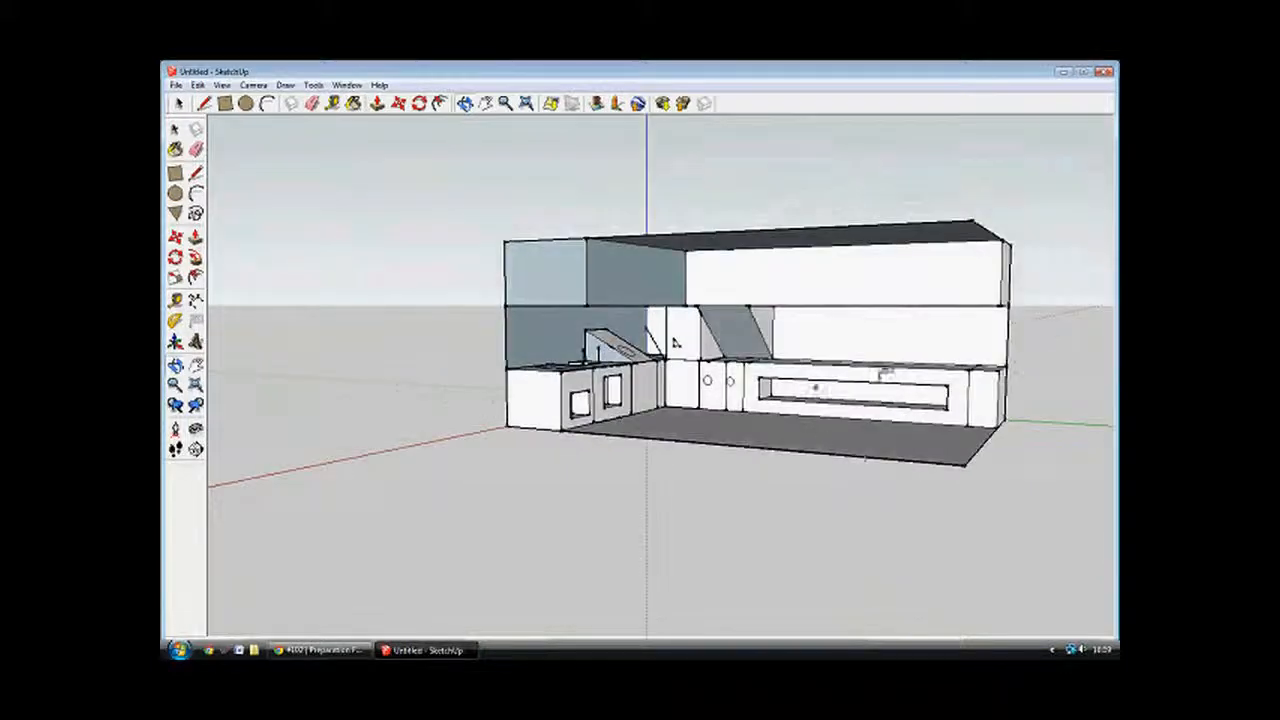
key(r)
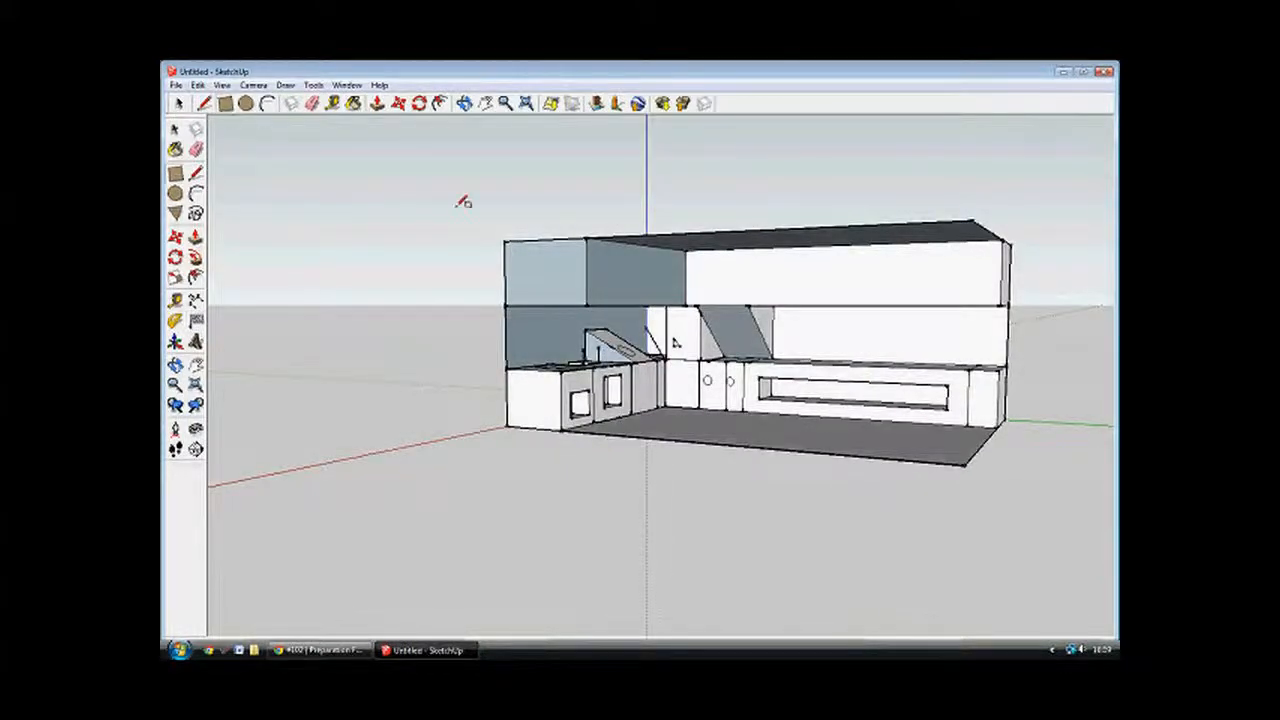
click(790, 380)
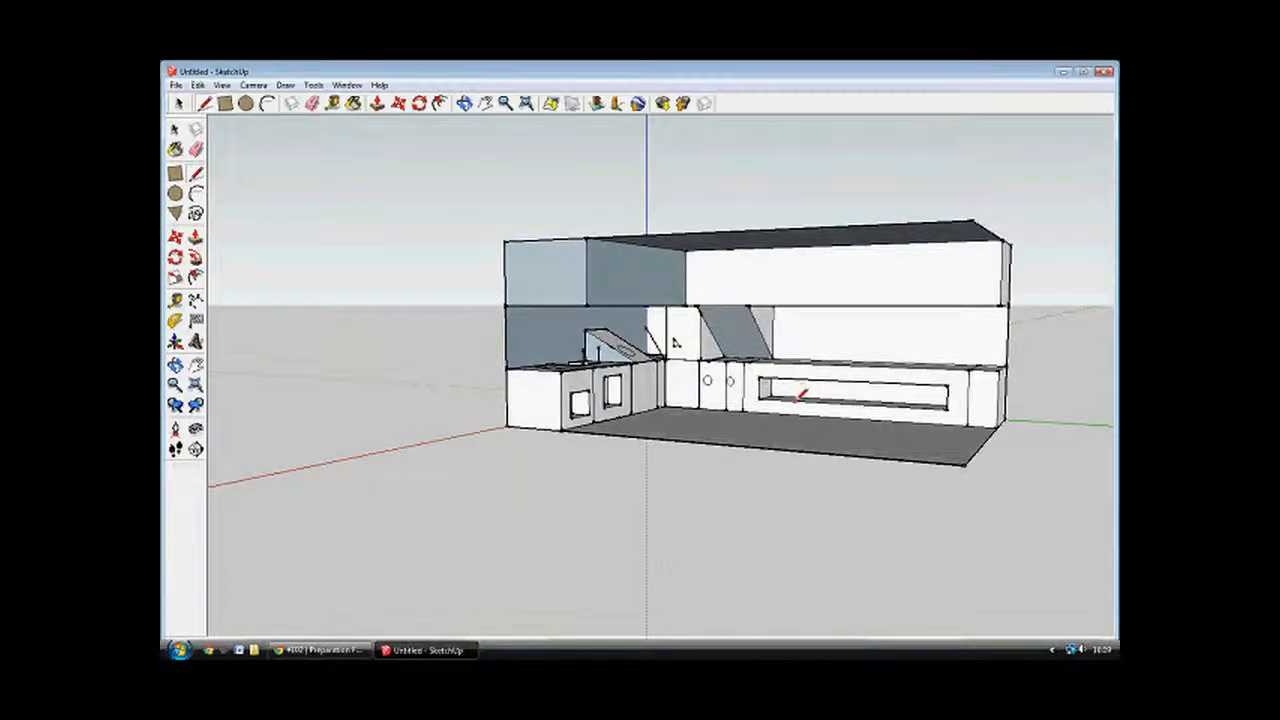
click(796, 378)
click(827, 403)
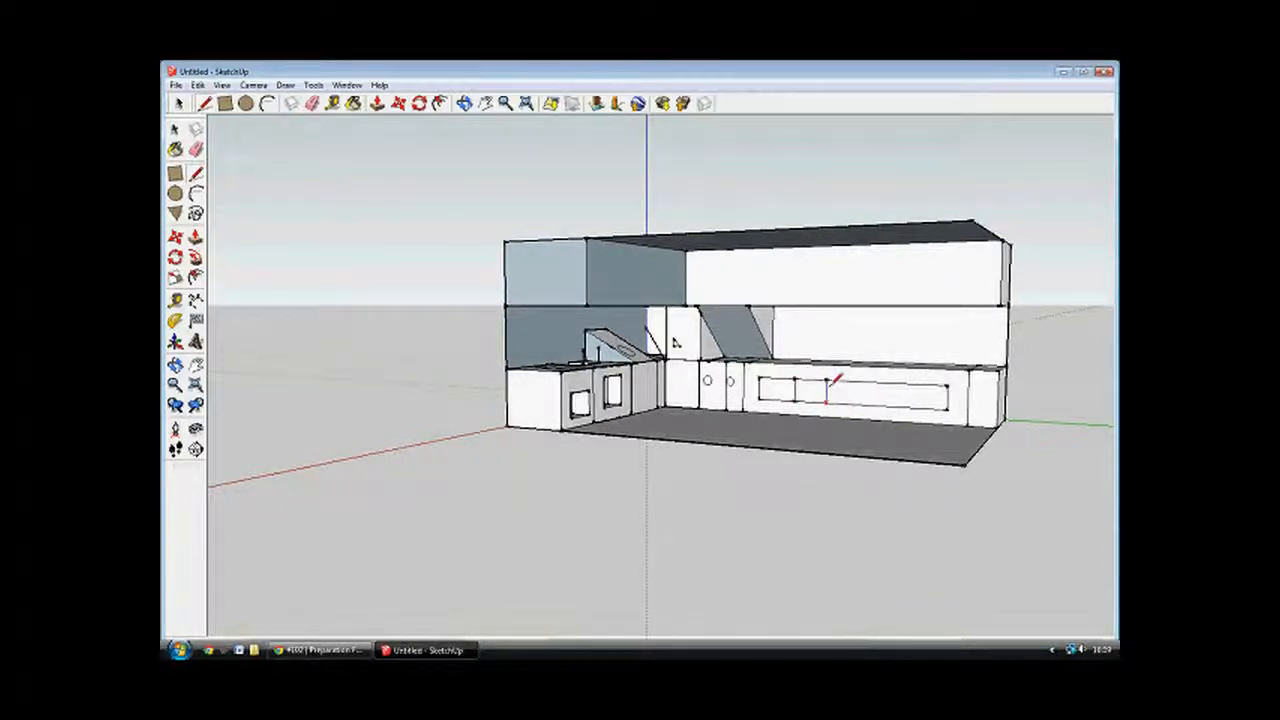
click(826, 378)
click(849, 403)
click(880, 403)
click(880, 378)
click(903, 403)
click(925, 408)
click(925, 385)
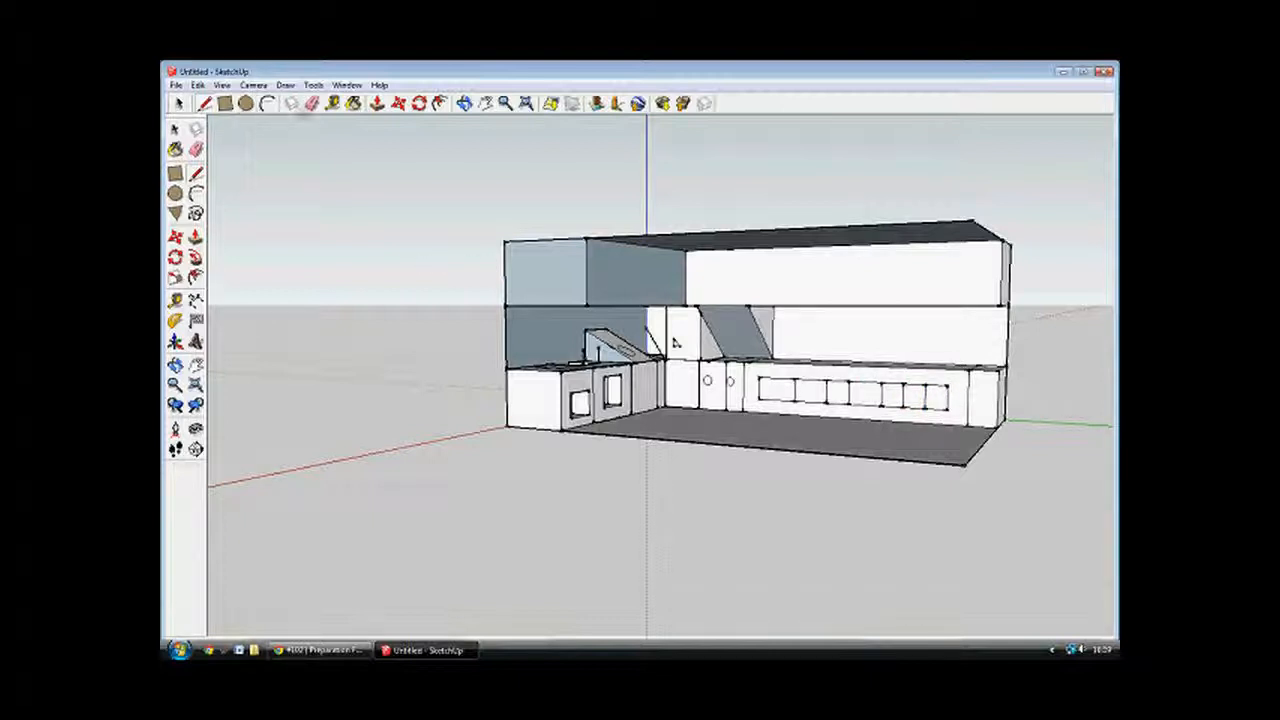
Push the compartment faces of the long counter's opening inward with Push/Pull.
click(376, 104)
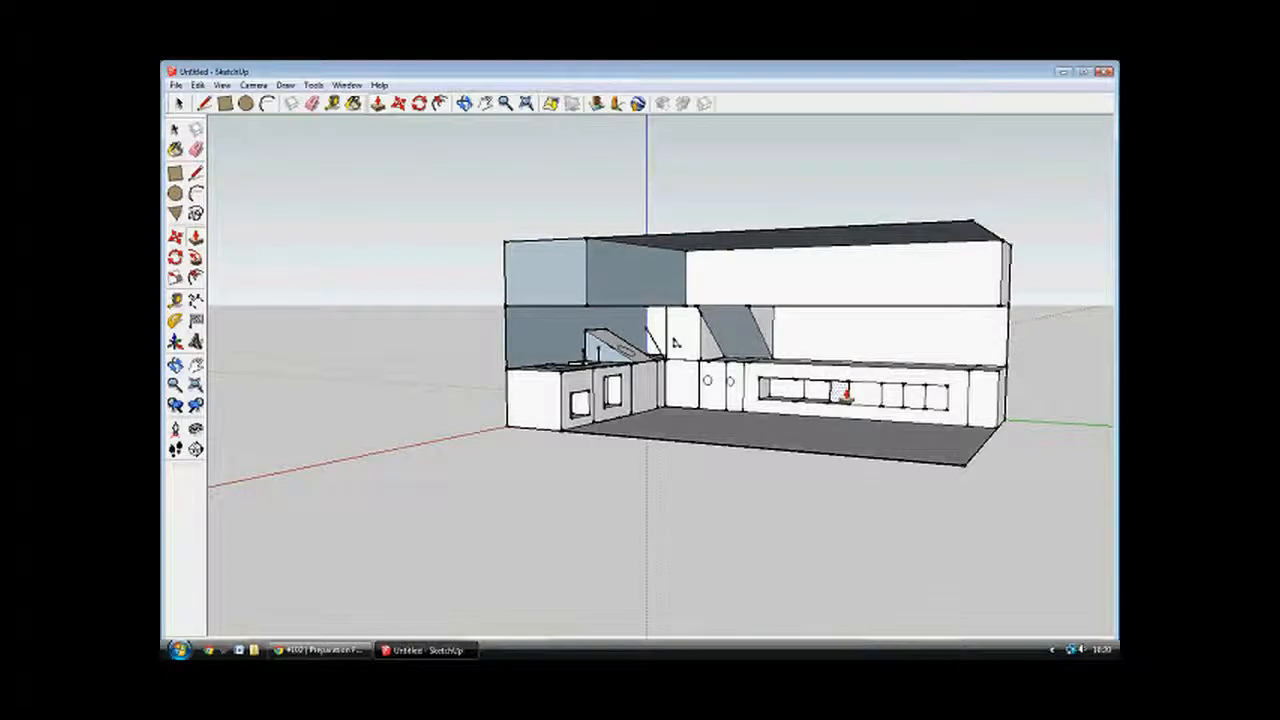
double_click(848, 393)
double_click(869, 396)
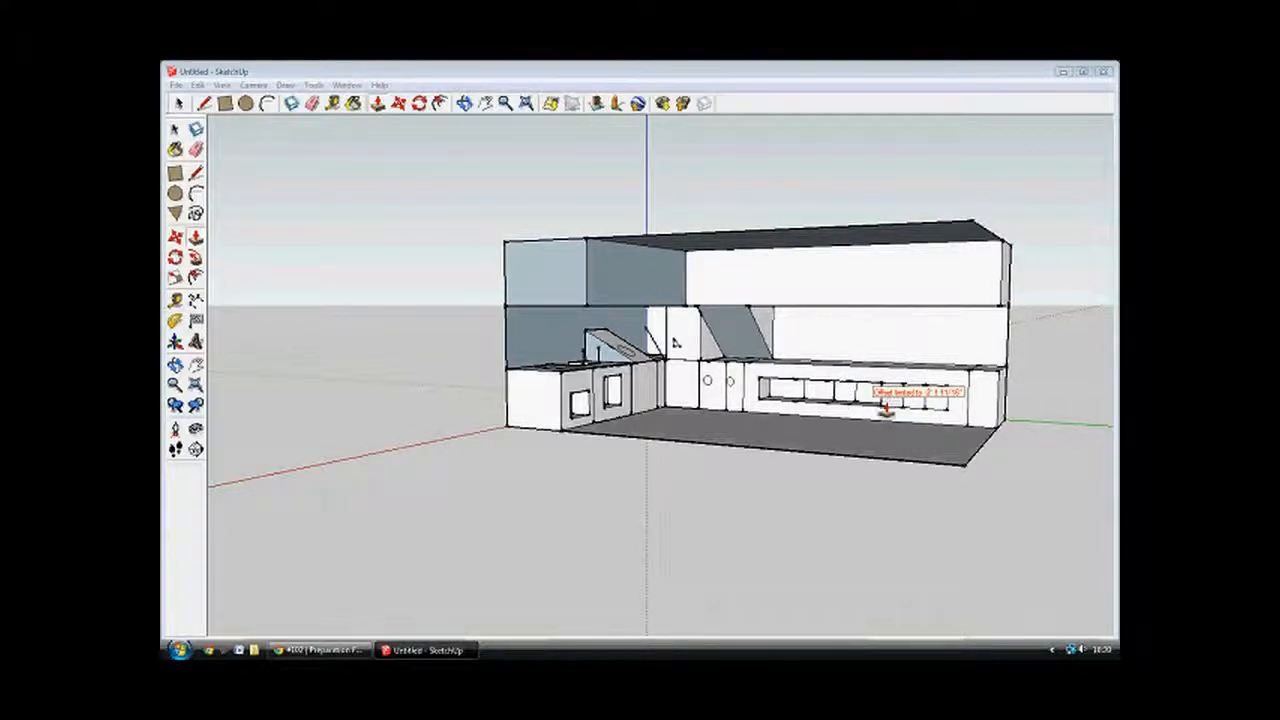
double_click(893, 400)
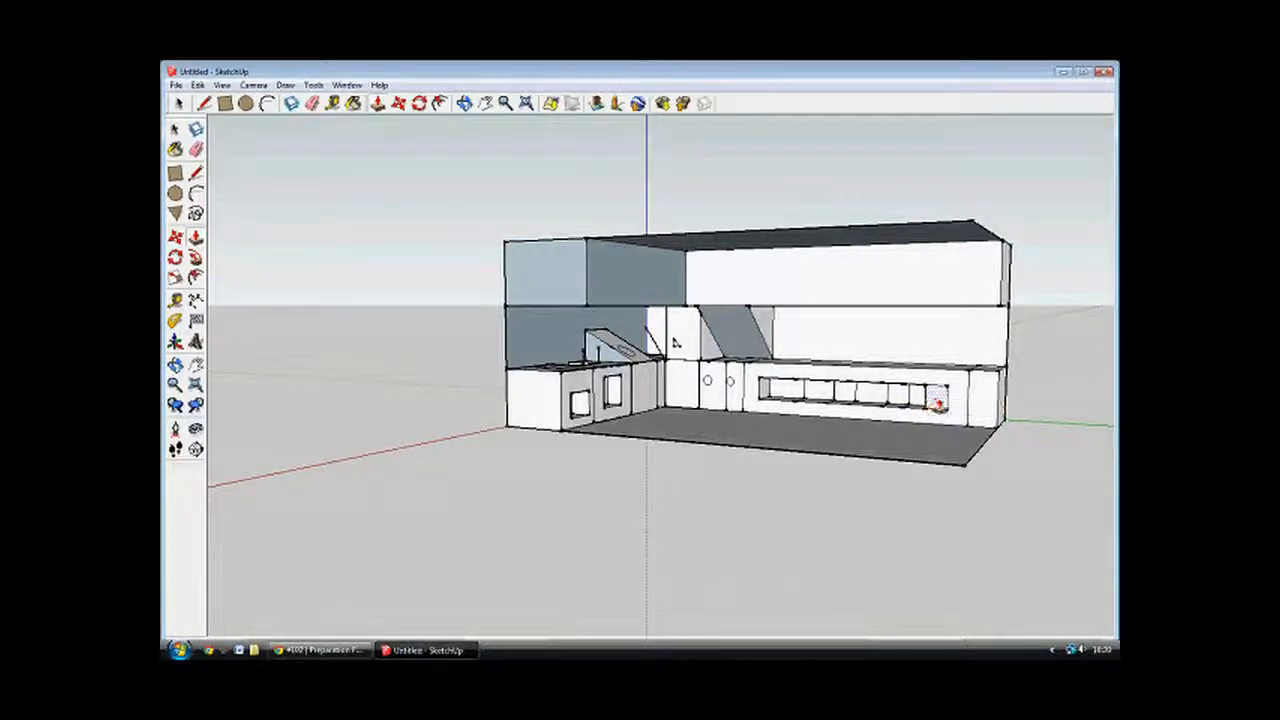
Add a screen text note beside the kitchen reading "See You In My Next Vid On sketchup8".
middle_drag(980, 402, 692, 340)
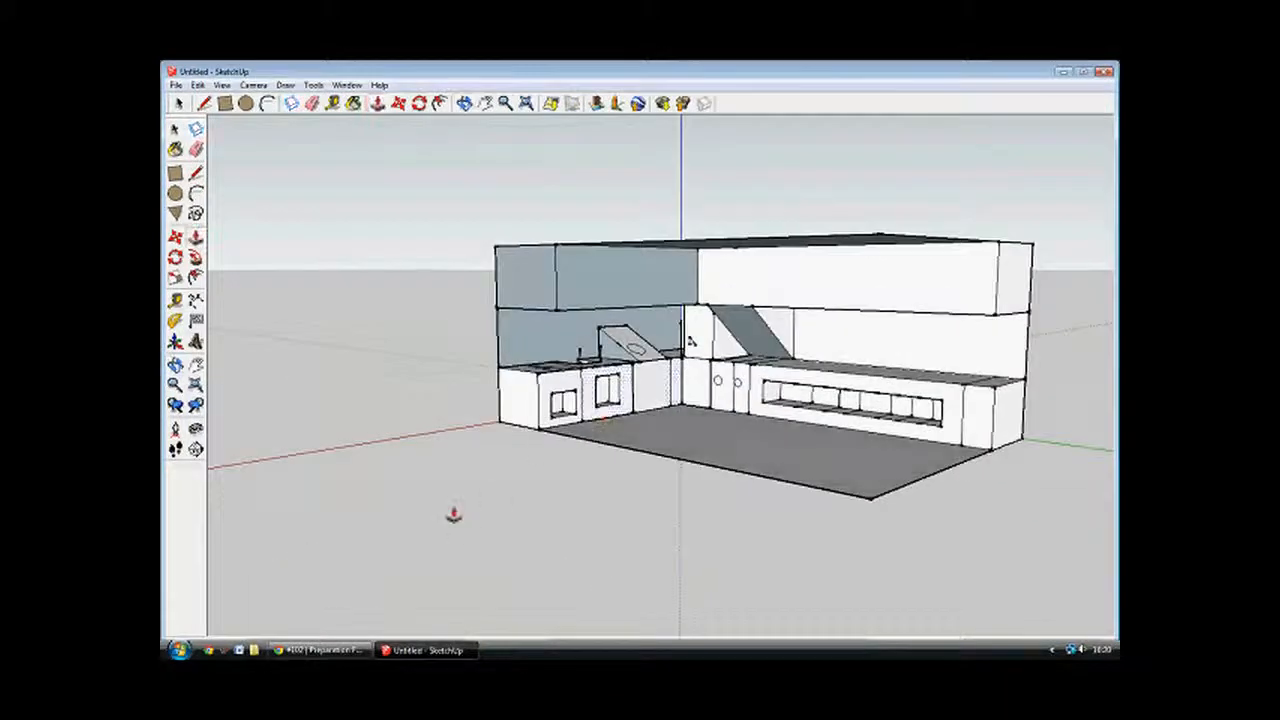
click(178, 104)
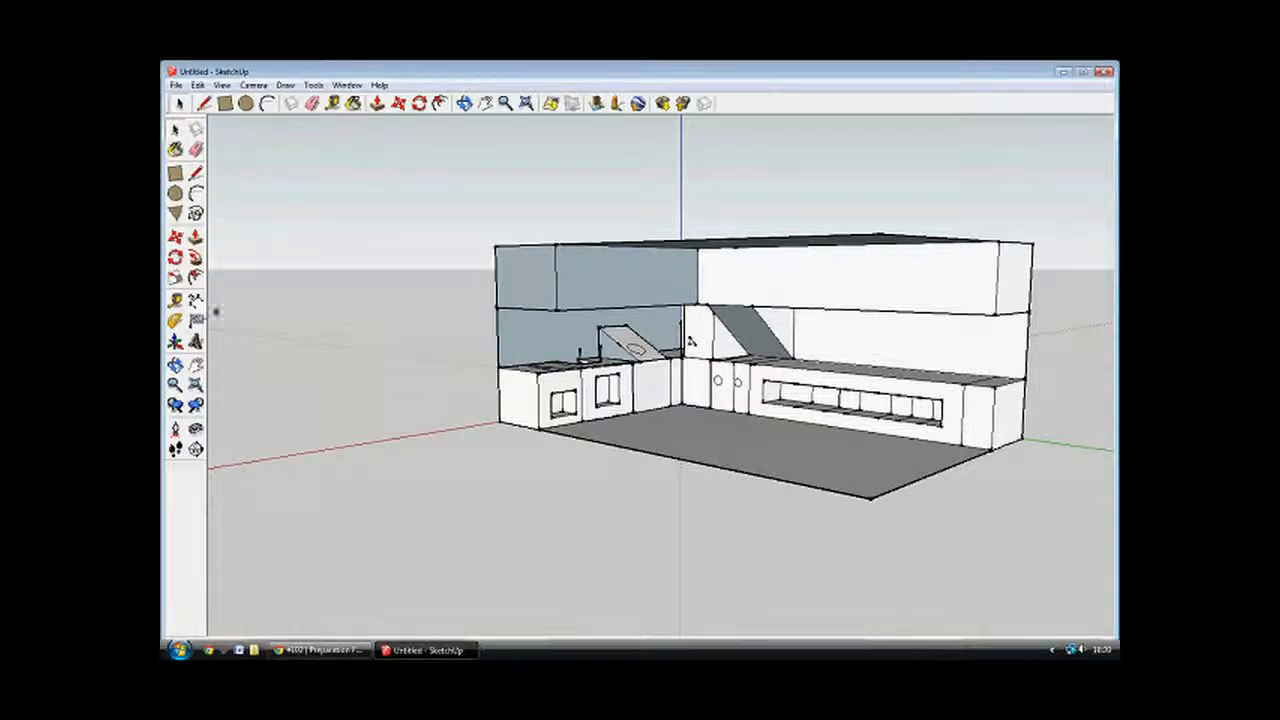
click(196, 320)
click(275, 432)
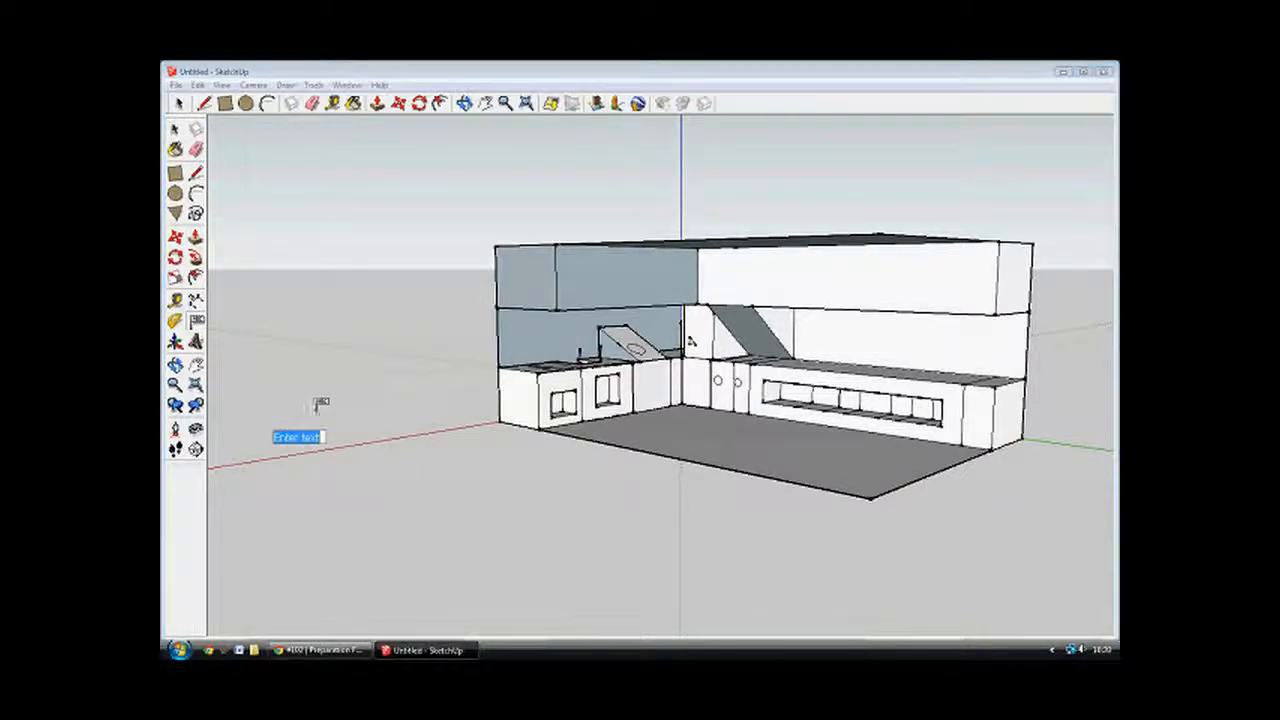
text(Sa)
text(e You In My Next Vid On skechu)
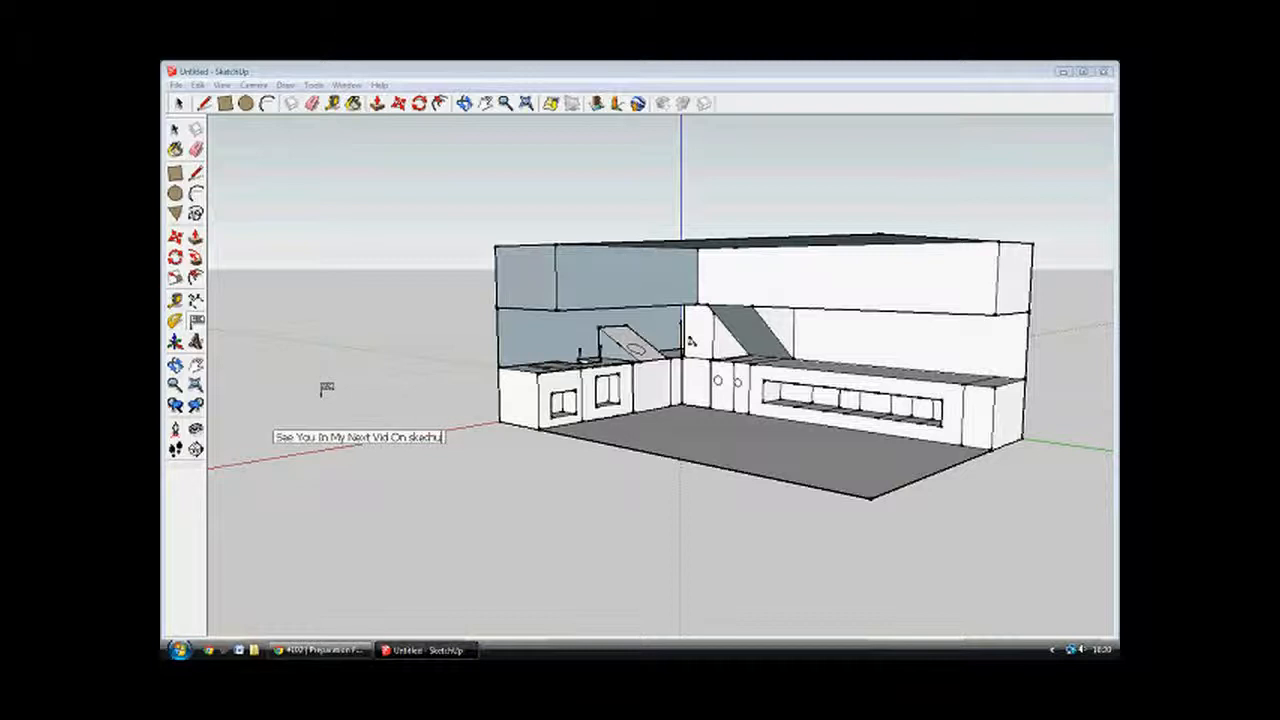
key(BackSpace)
key(BackSpace)
key(BackSpace)
key(BackSpace)
key(BackSpace)
text(ups!)
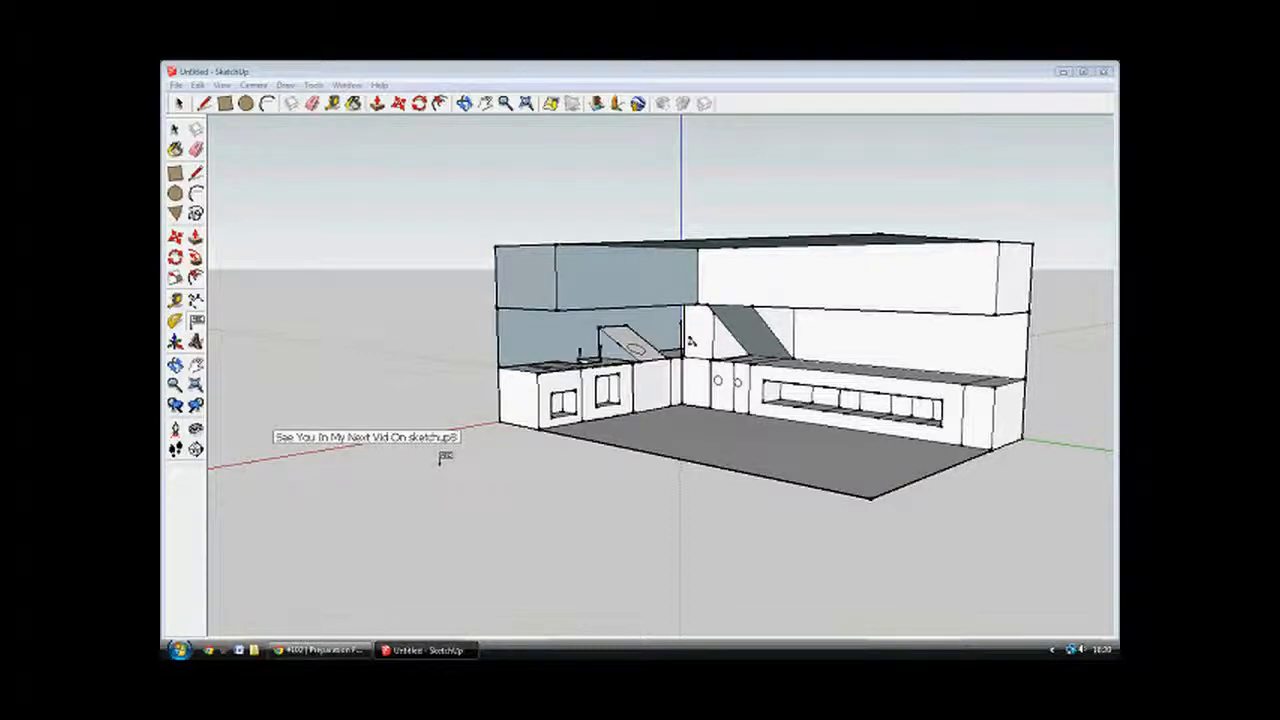